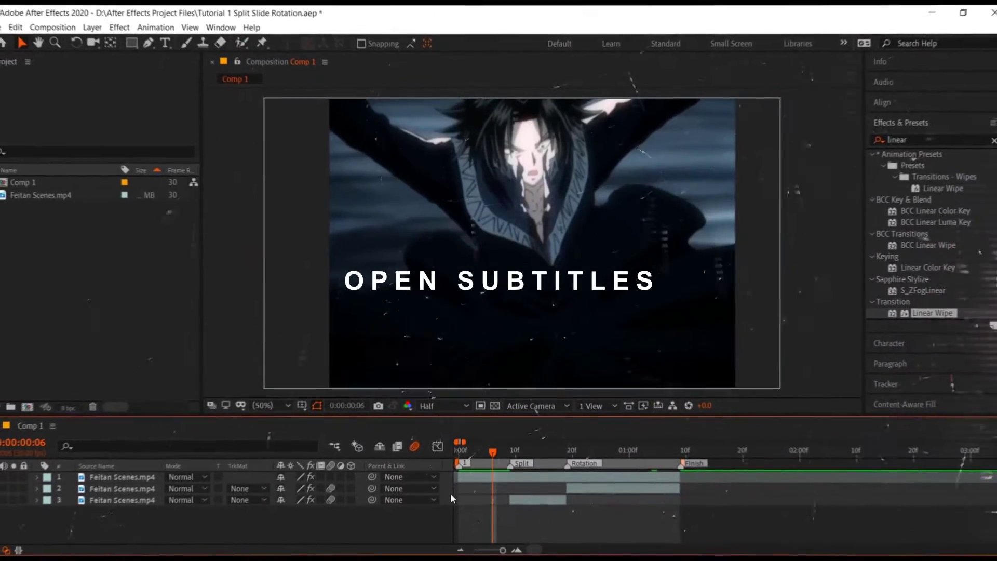
Pre-compose the top footage layer, moving all attributes into the new comp.
right_click(496, 472)
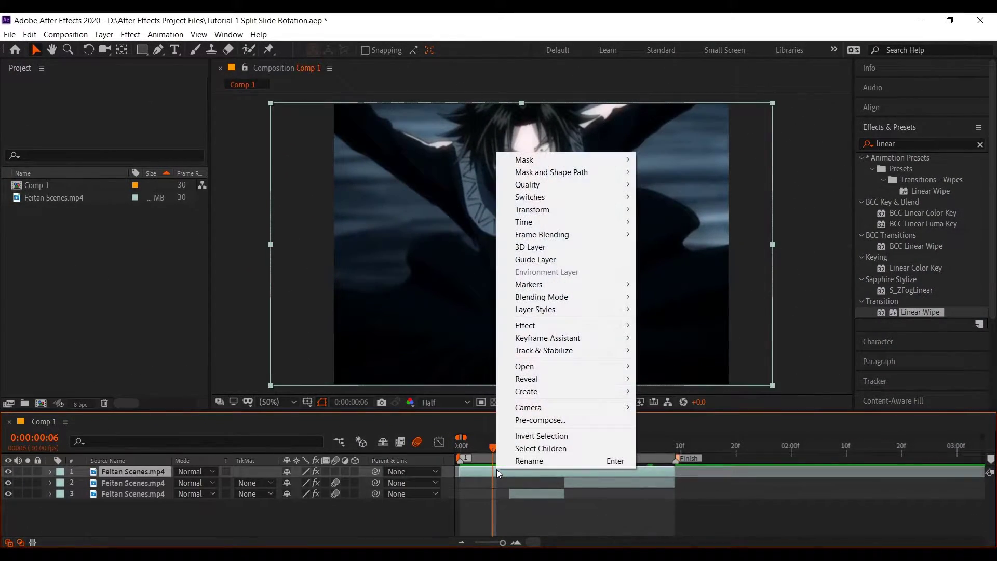
click(541, 425)
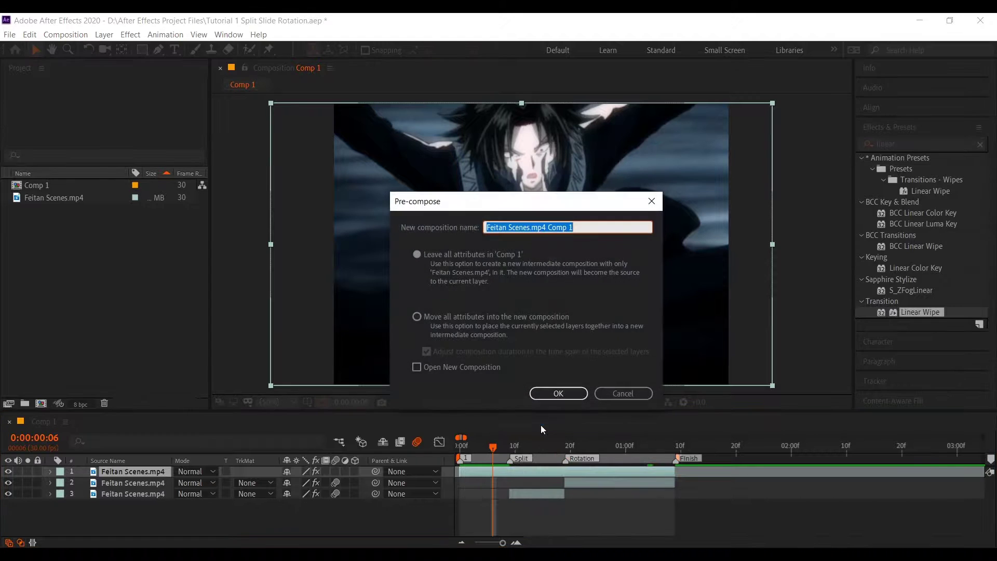
click(417, 316)
click(565, 395)
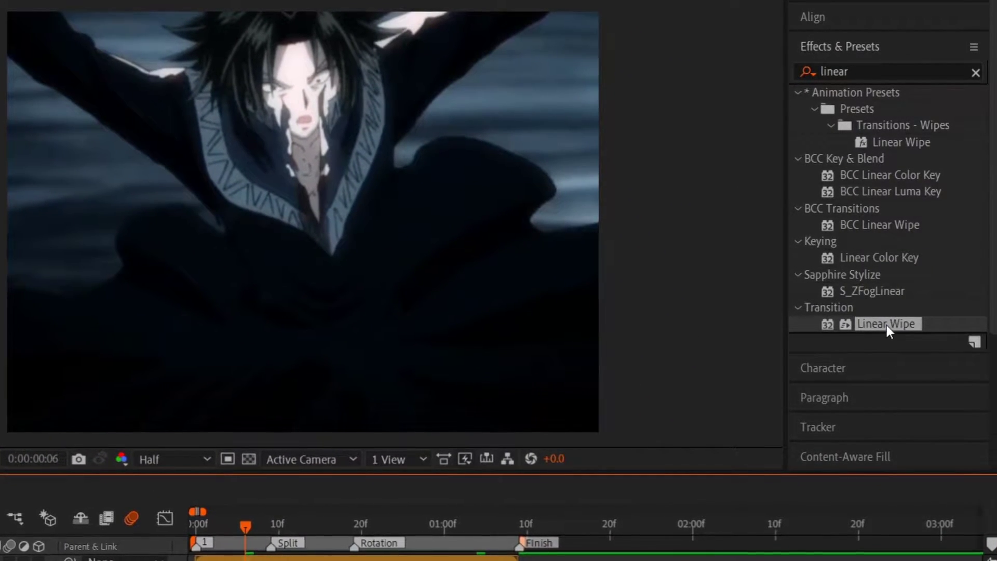
Apply Linear Wipe to the nested layer at 50% Transition Completion and 0° Wipe Angle.
drag(887, 325, 435, 450)
drag(380, 468, 332, 312)
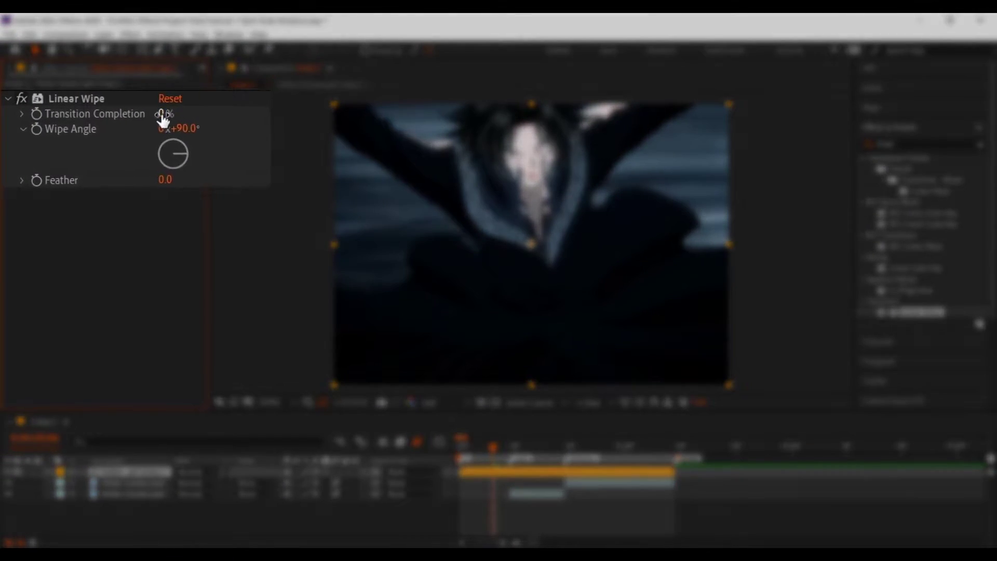
drag(115, 105, 174, 116)
click(179, 116)
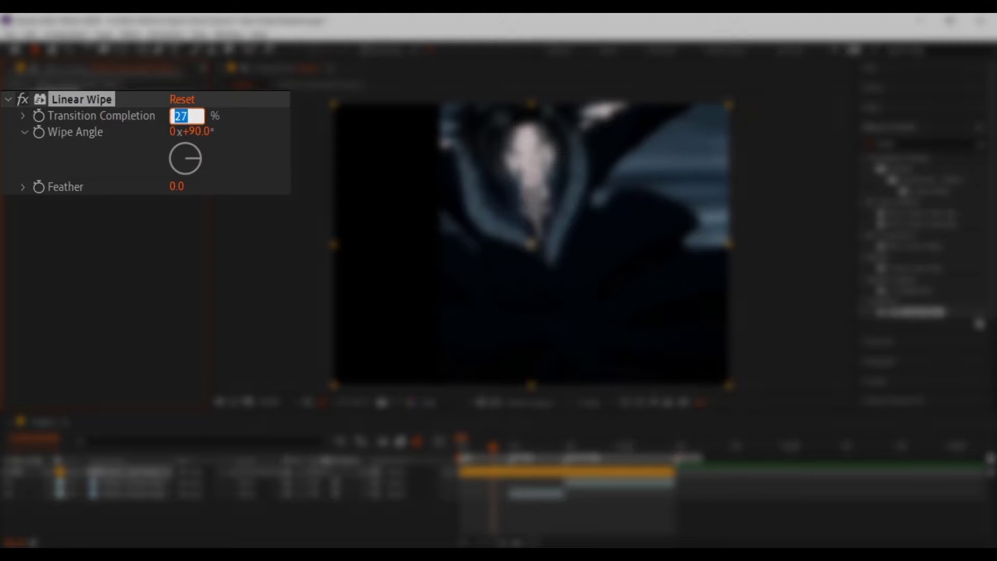
text(50)
key(Return)
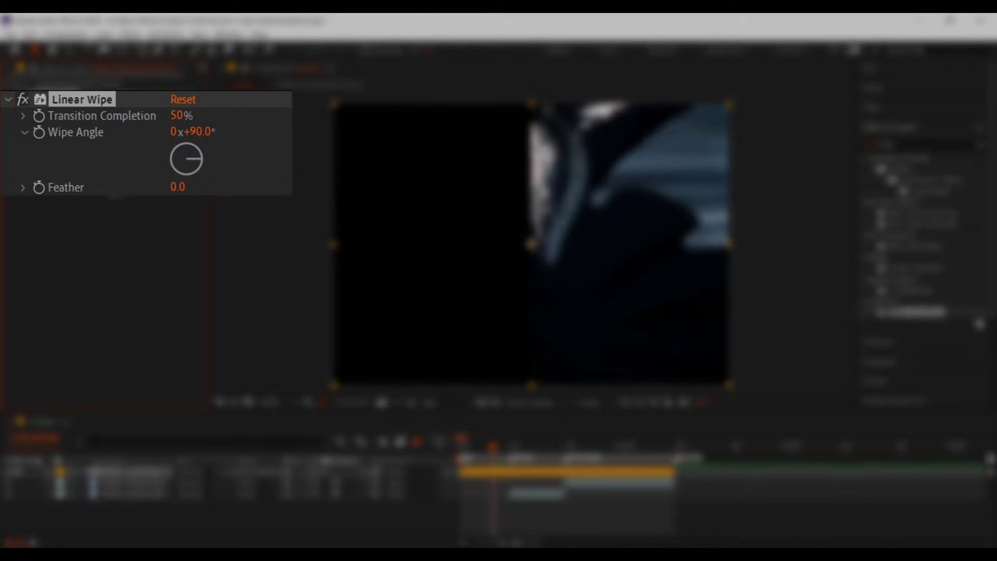
click(200, 132)
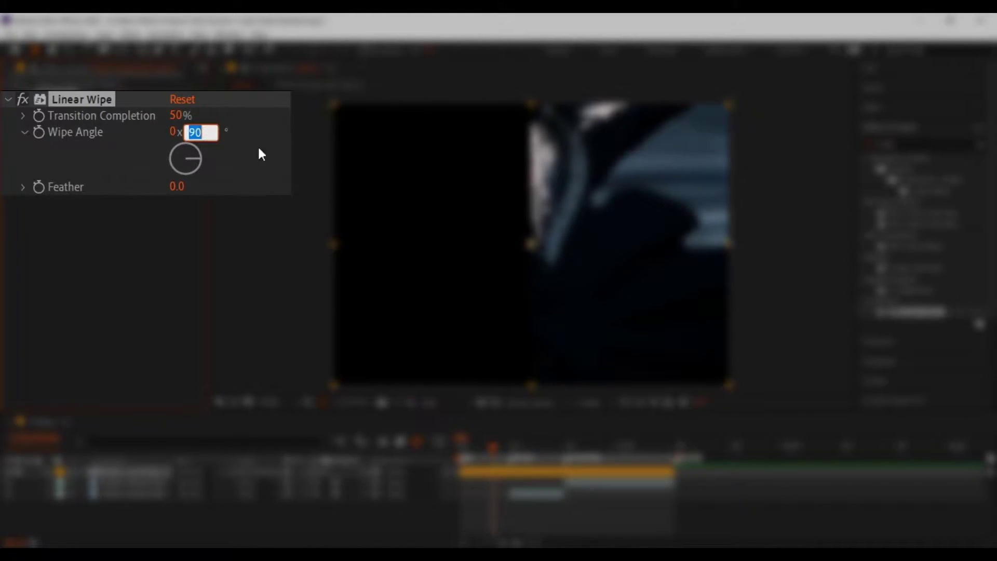
text(0)
key(Return)
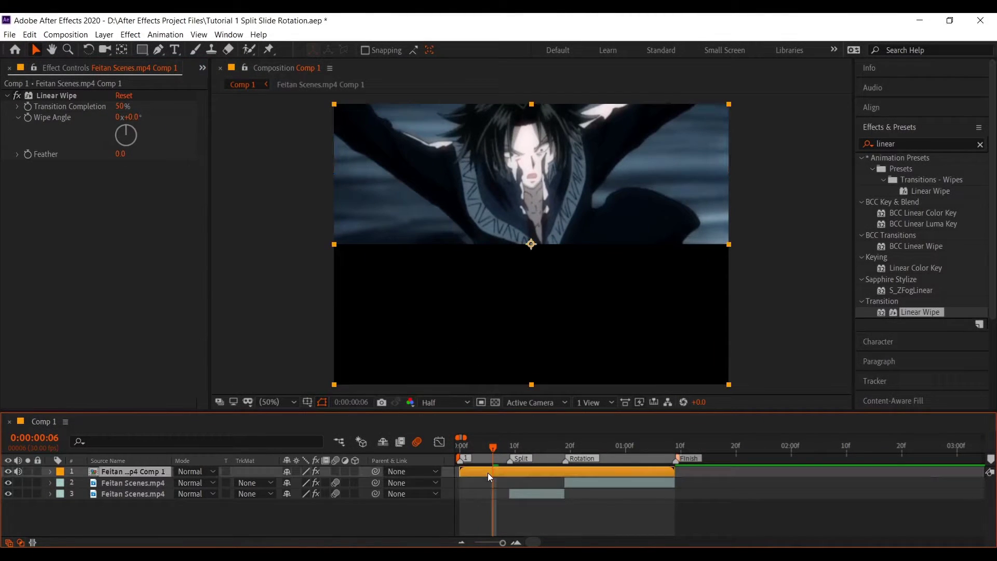
Duplicate the wiped layer and set the copy's Wipe Angle to 180°.
key(ctrl+d)
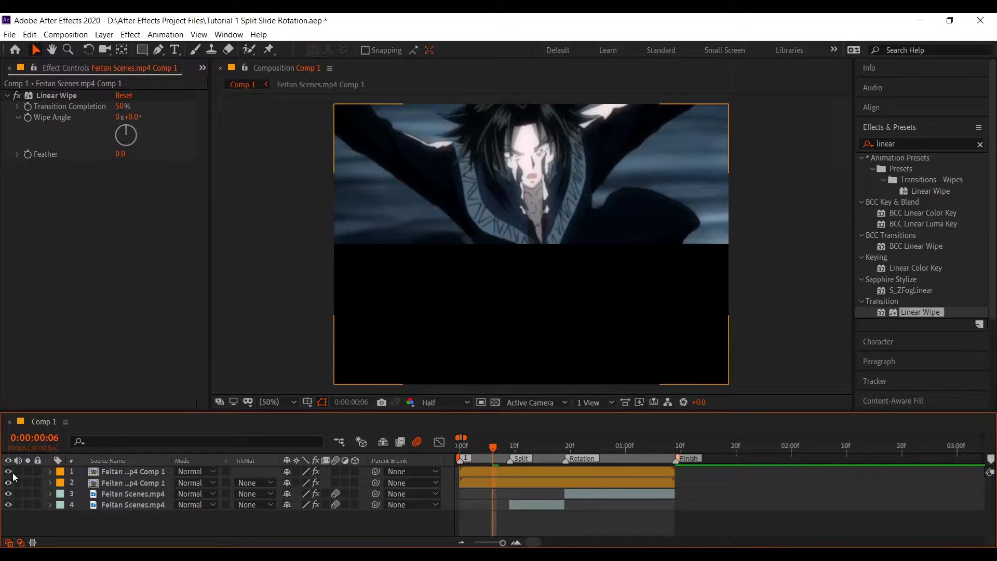
click(515, 482)
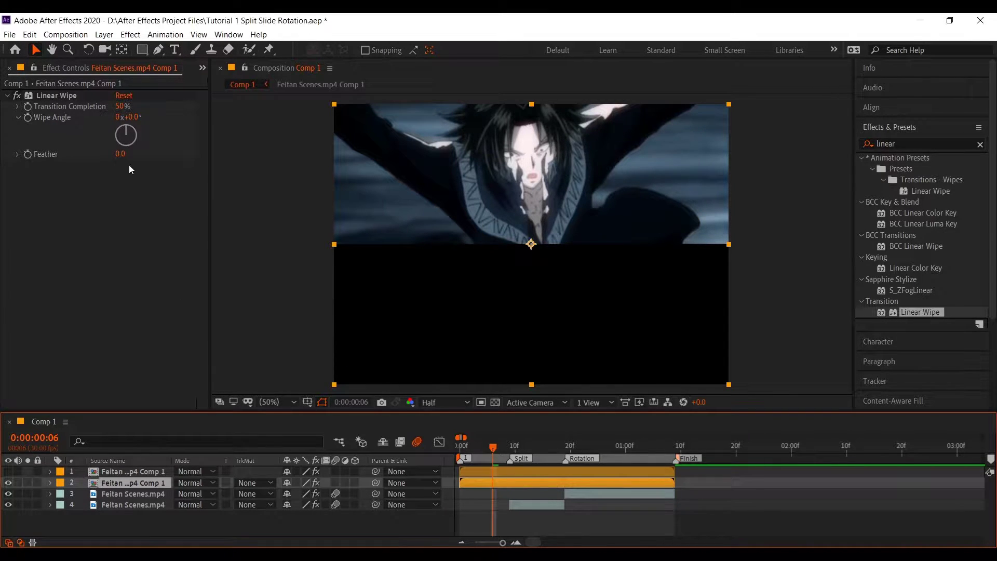
drag(128, 117, 275, 135)
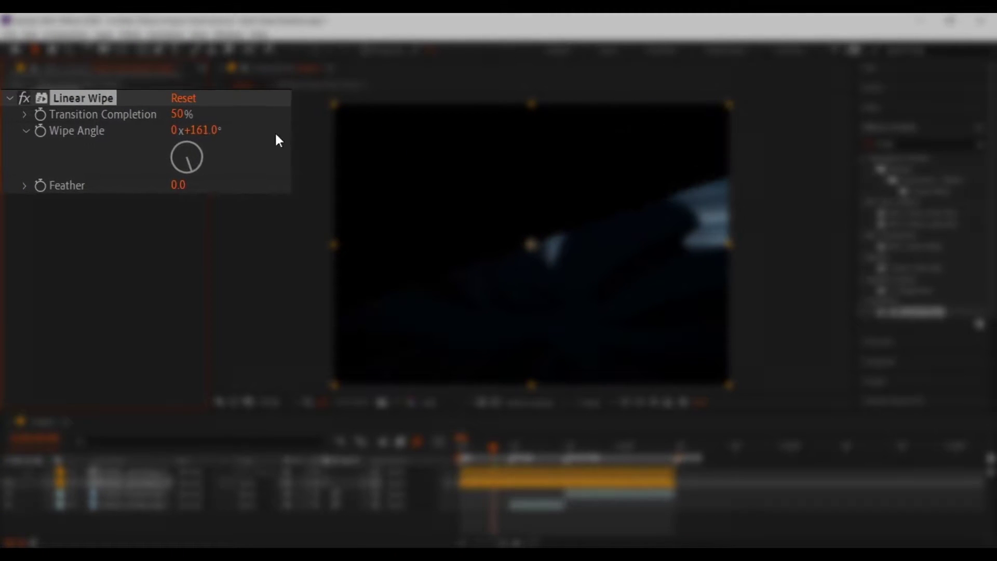
click(204, 131)
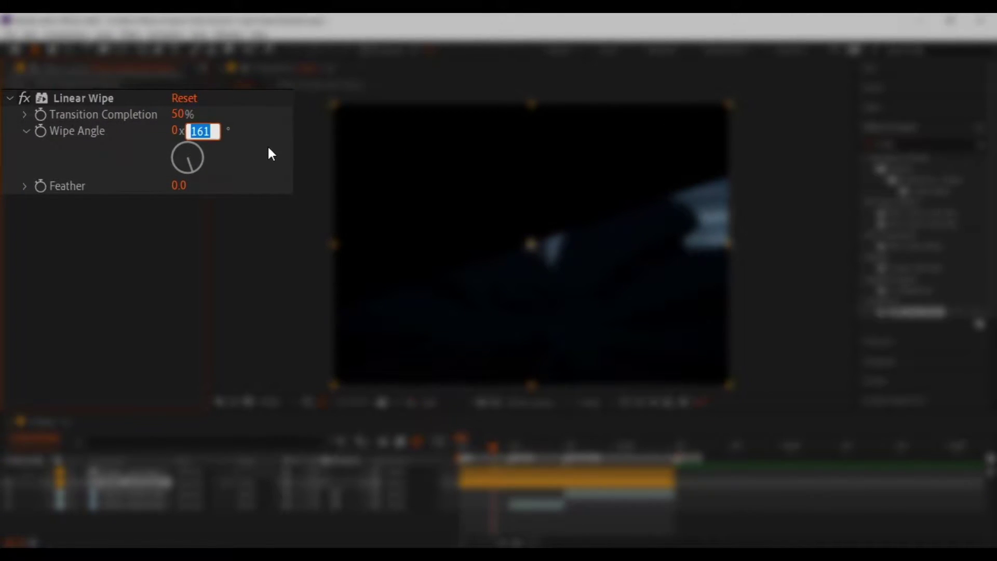
text(180)
key(Return)
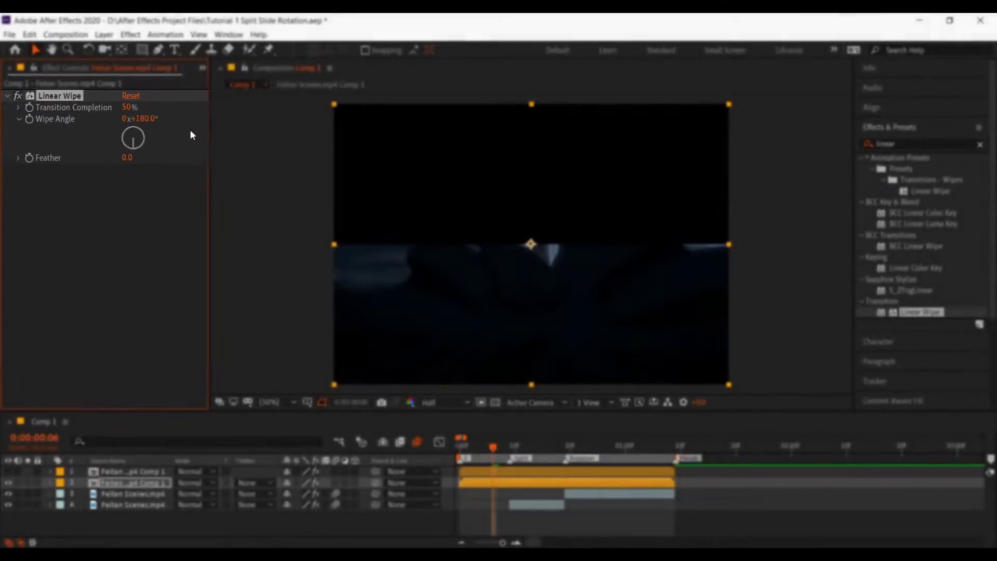
Make the top half visible again, pre-compose both halves into Pre-comp 1 and open it.
click(471, 506)
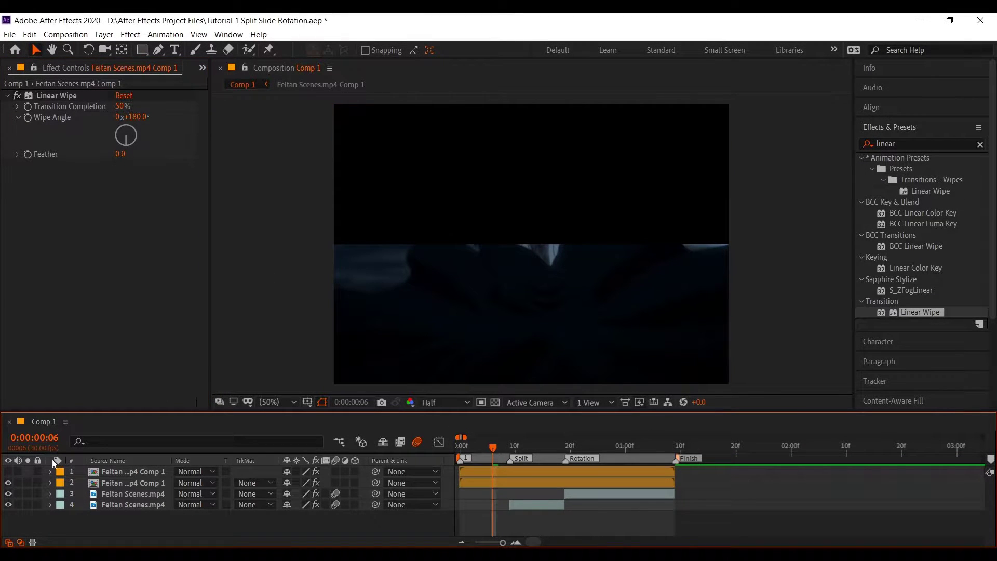
click(9, 472)
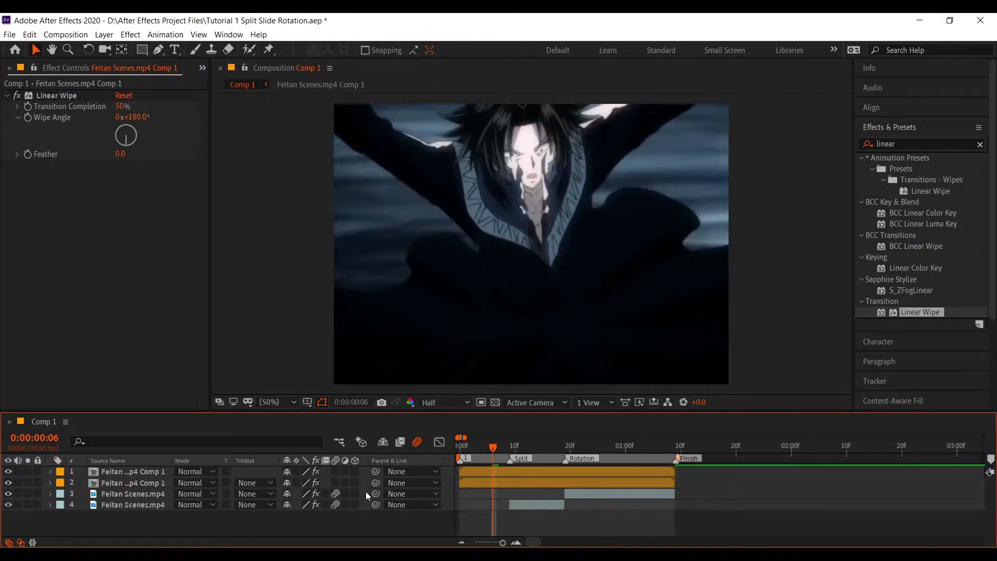
drag(445, 470, 443, 483)
right_click(483, 475)
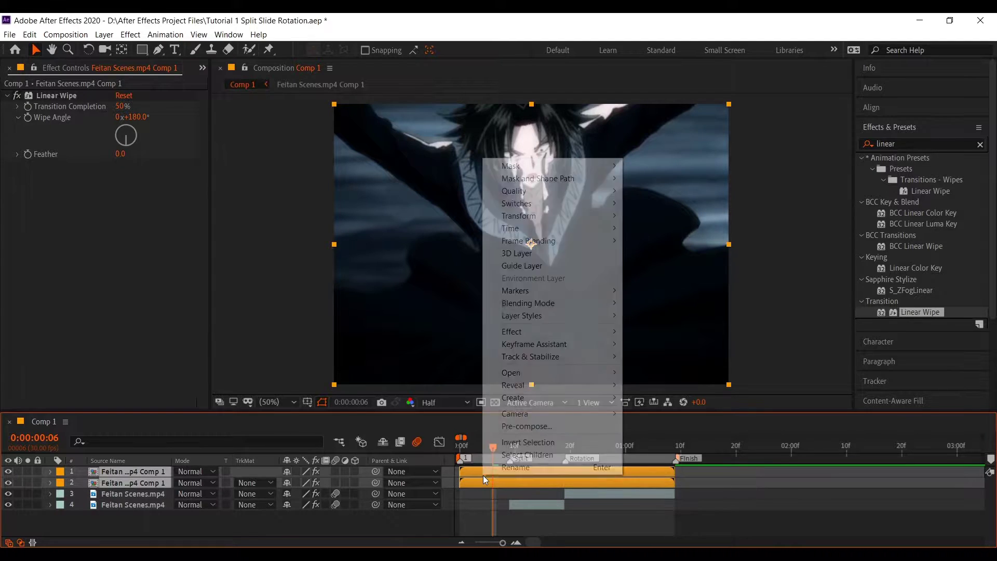
click(514, 426)
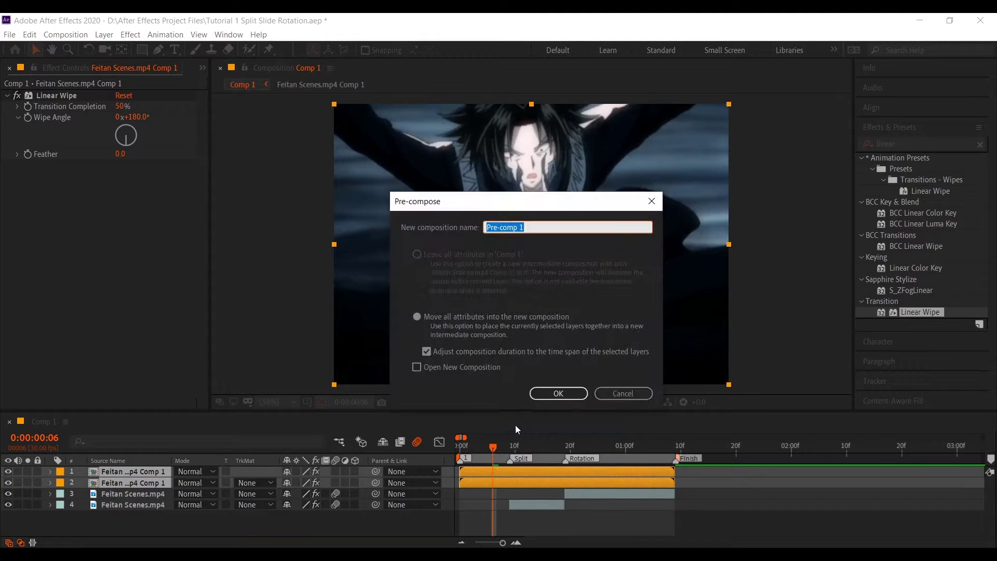
click(557, 393)
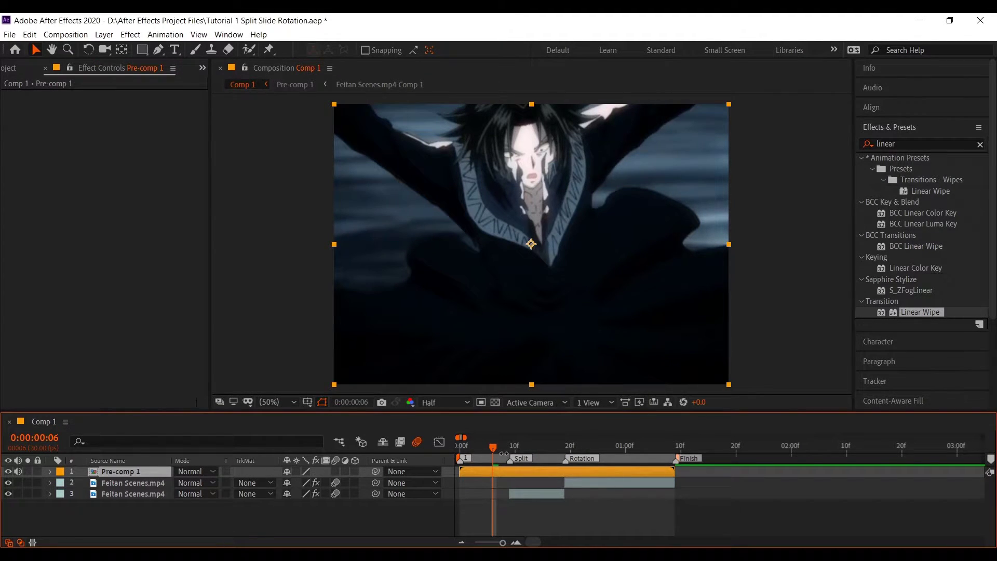
double_click(488, 472)
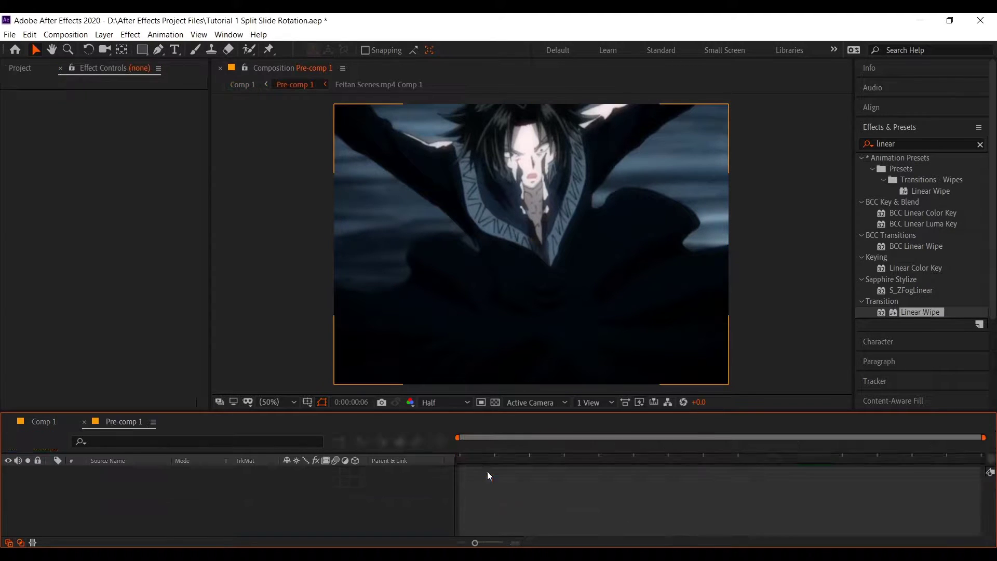
Set starting Position keyframes on both halves at frame 0:00:00:09.
click(572, 444)
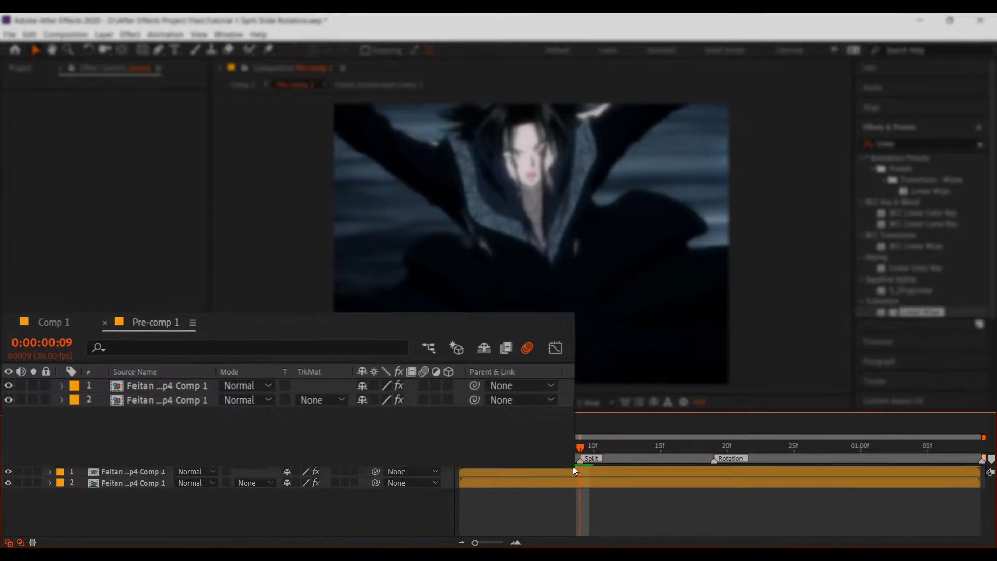
click(574, 471)
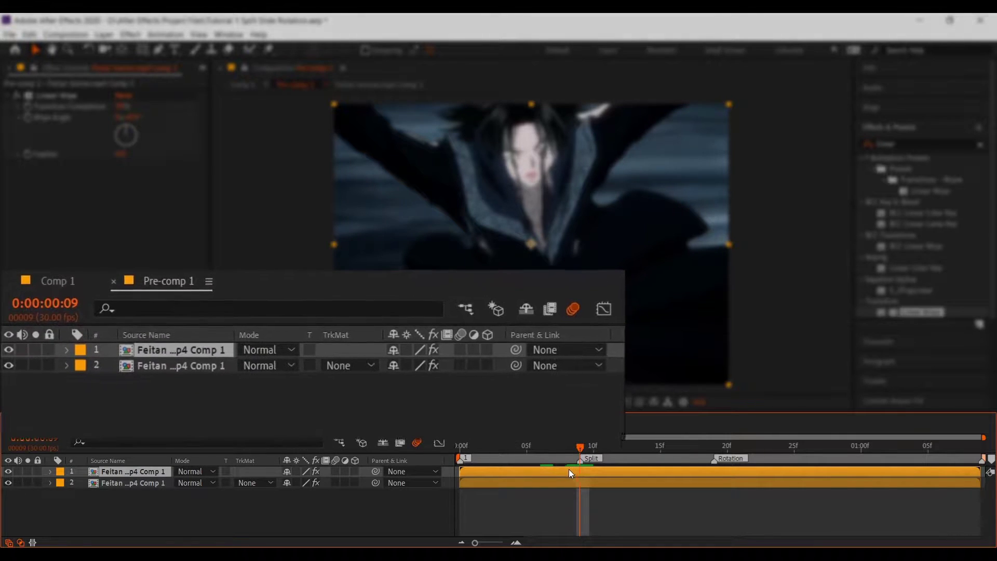
key(ctrl+a)
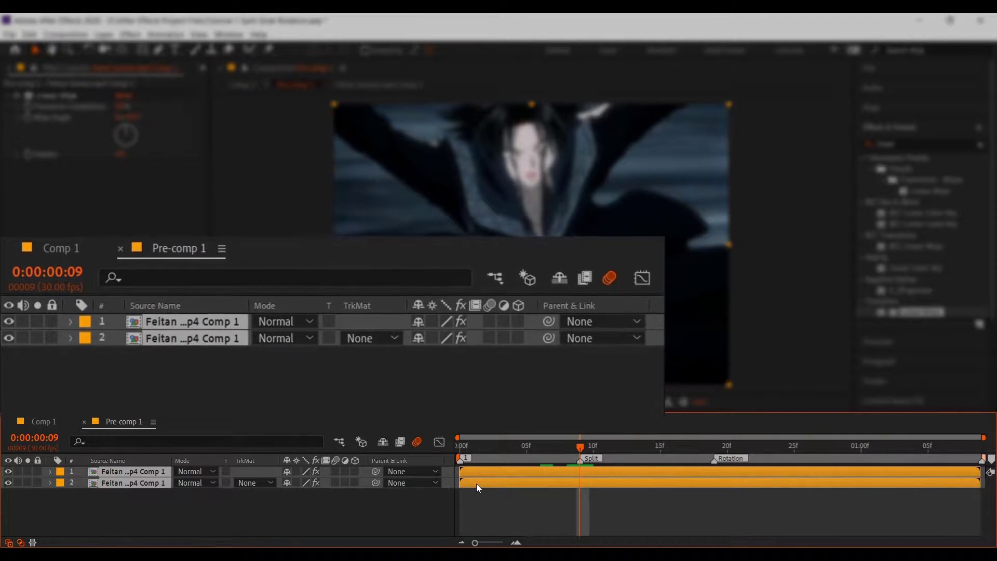
key(p)
click(83, 482)
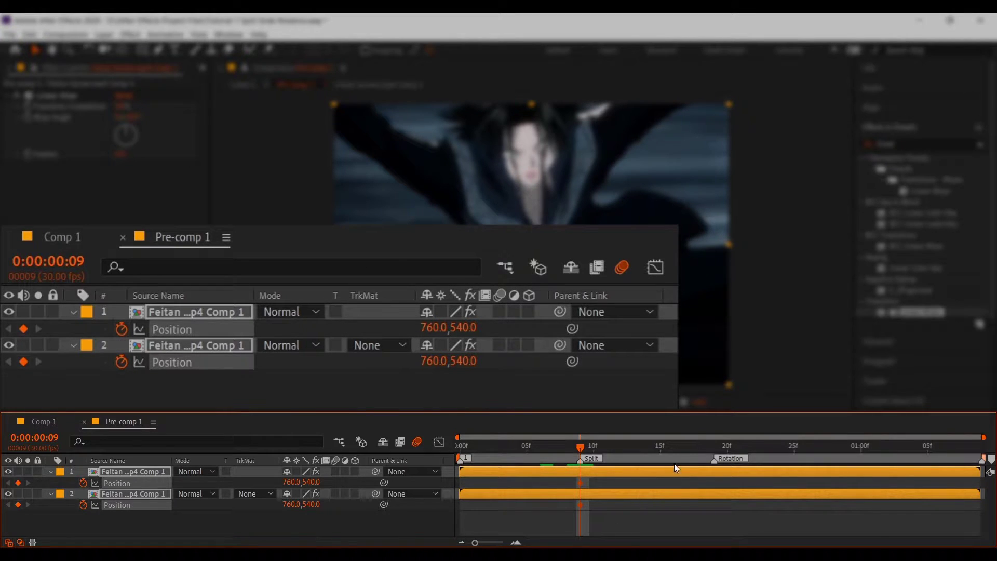
At 0:00:01:08, move the top half to Y 240 and the bottom half to Y 840, then preview.
key(space)
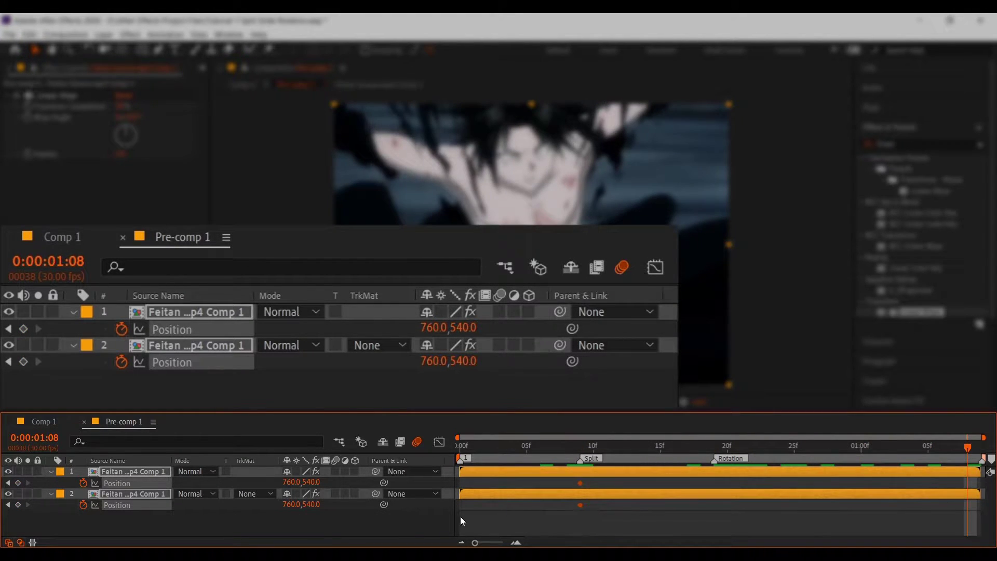
click(18, 483)
click(17, 504)
click(331, 519)
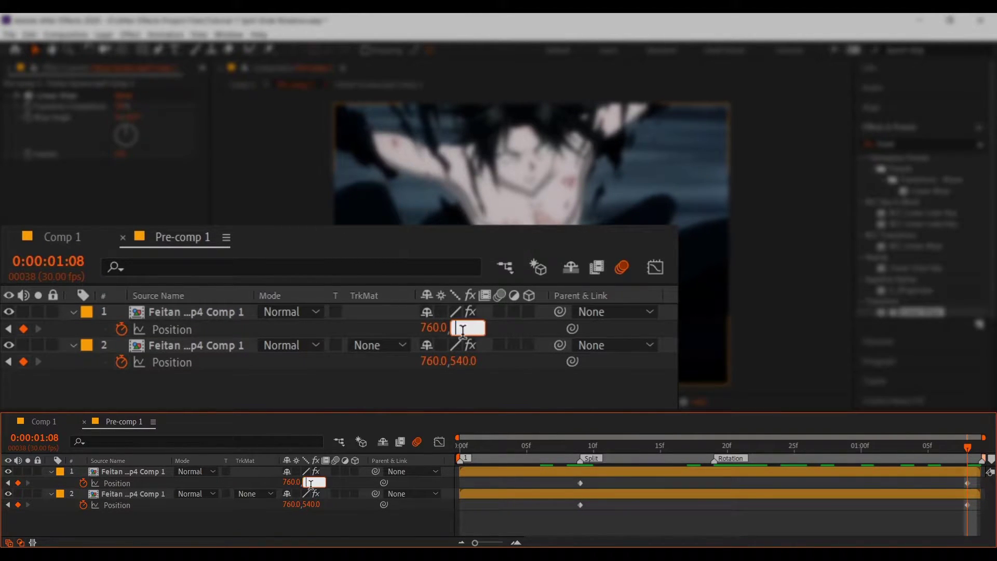
text(240)
key(Return)
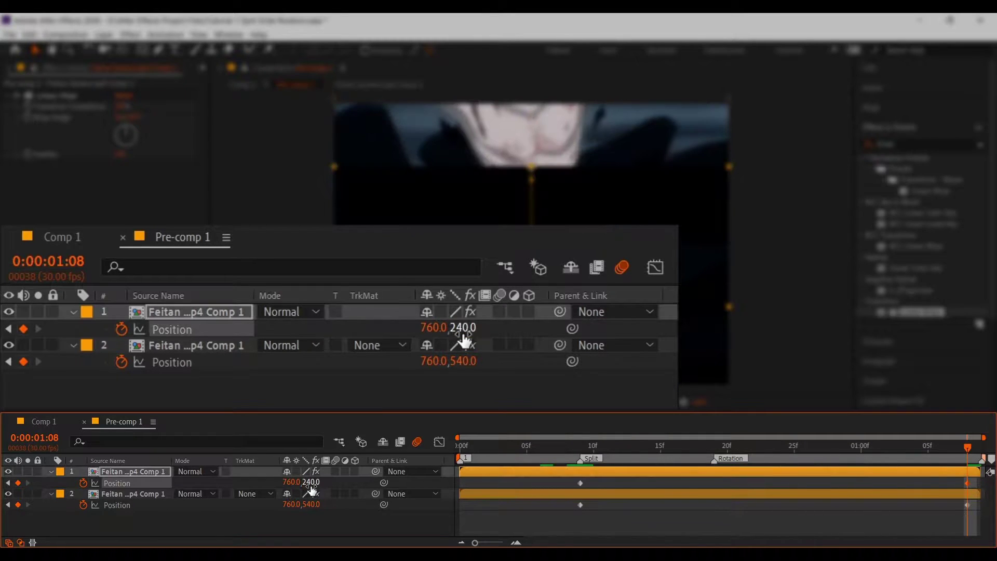
click(312, 505)
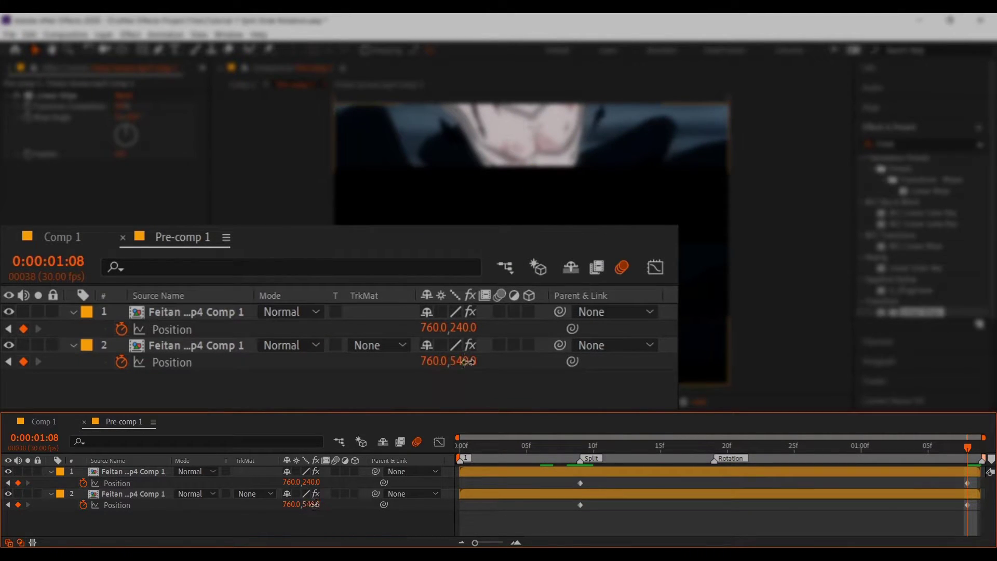
text(840)
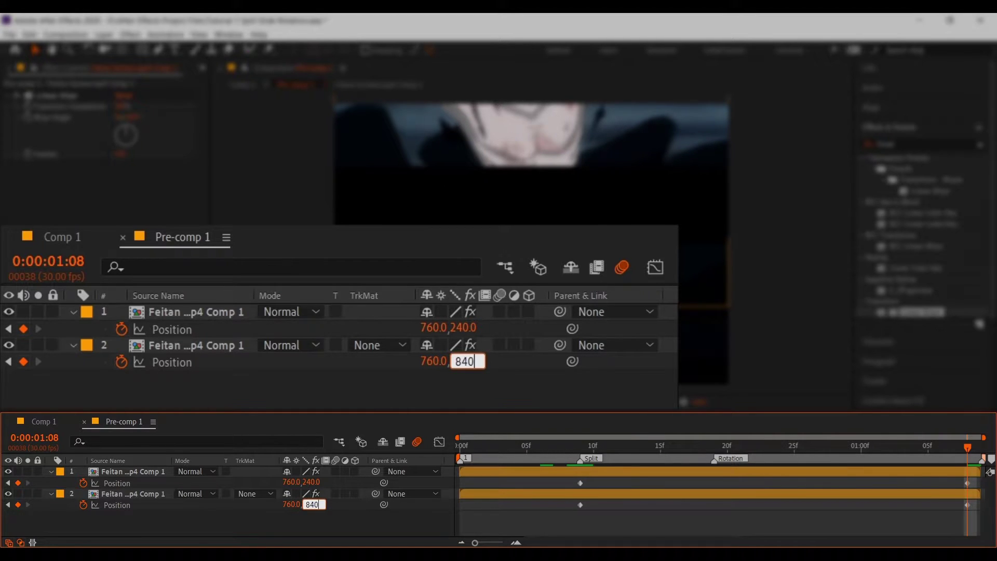
key(Return)
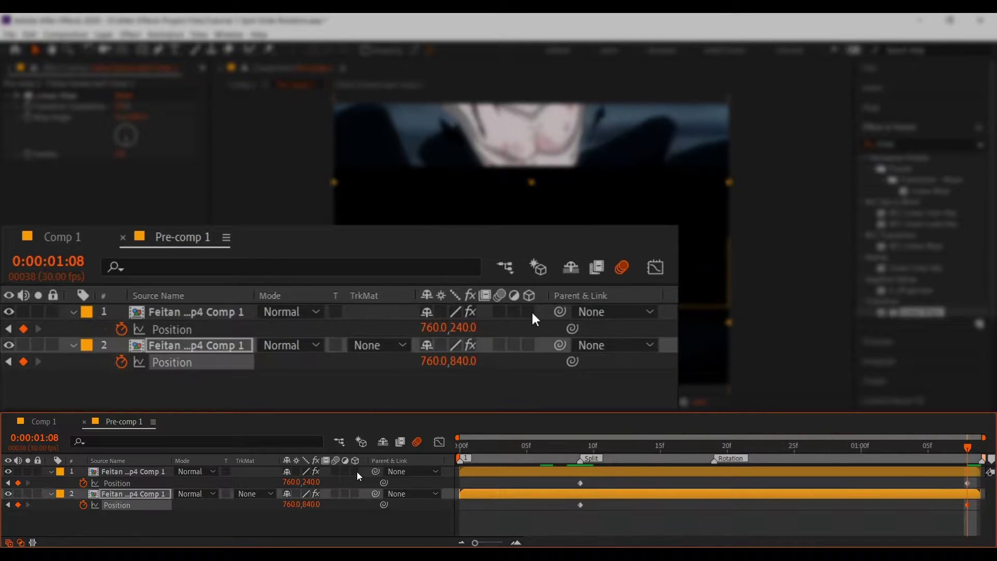
click(627, 507)
key(space)
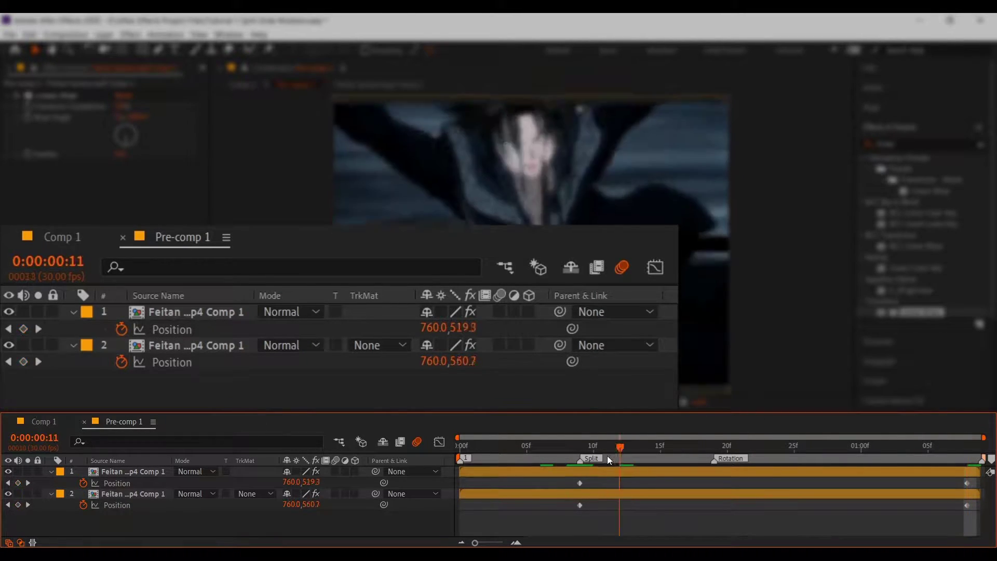
Apply Easy Ease to all four Position keyframes and move the end keys to the comp's end.
drag(566, 479, 973, 520)
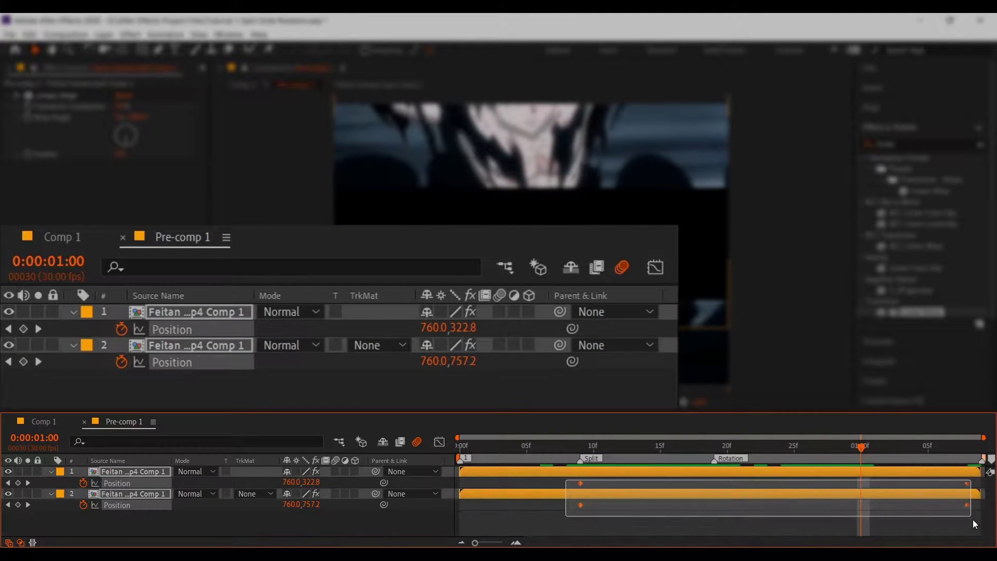
right_click(580, 484)
mouse_move(639, 476)
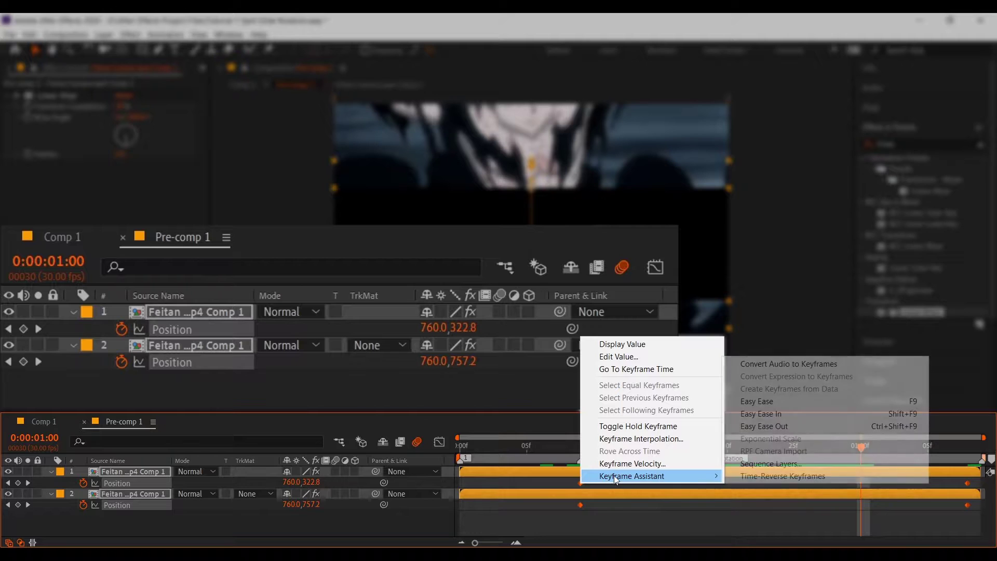
click(799, 402)
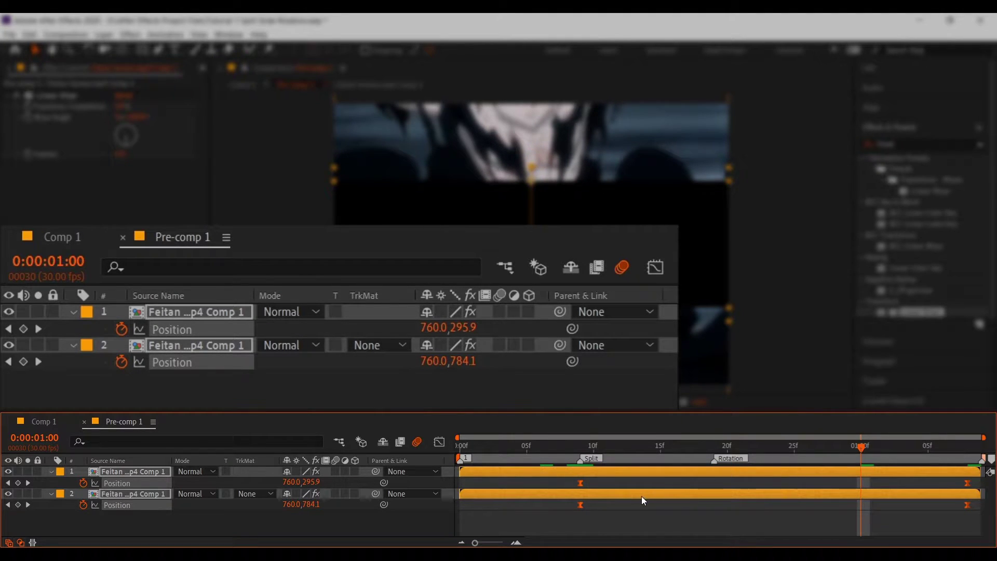
mouse_move(942, 478)
mouse_down()
mouse_move(968, 512)
mouse_move(981, 483)
mouse_up()
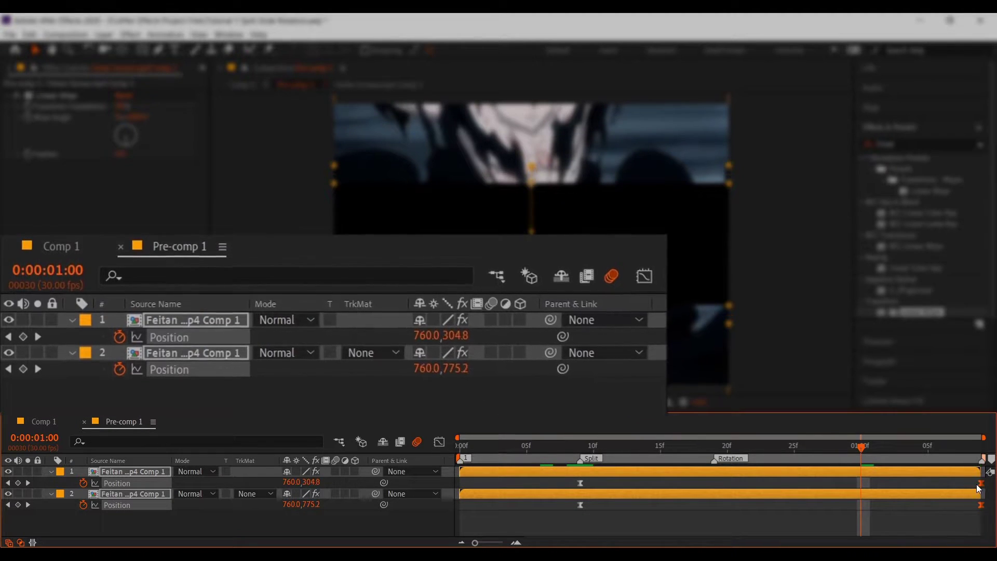
click(759, 507)
In the speed graph, give the slide a full-speed start and a long 100% influence slow-down.
drag(568, 475, 592, 507)
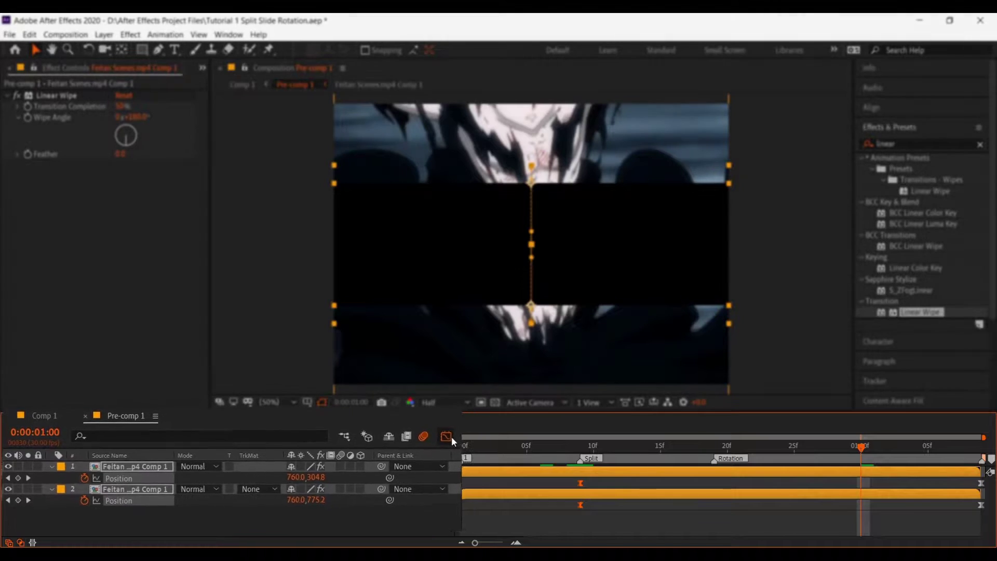
click(441, 442)
right_click(597, 507)
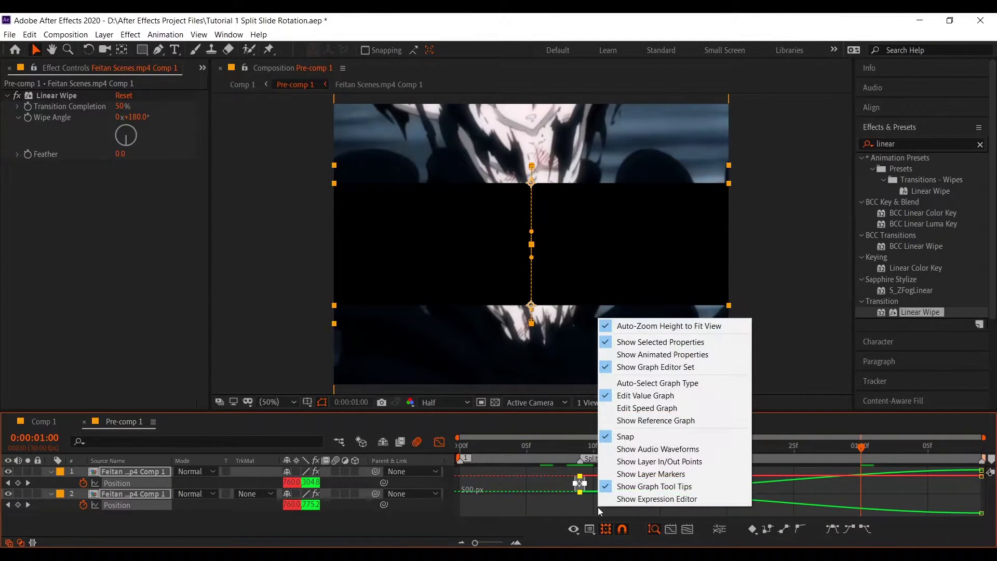
click(647, 409)
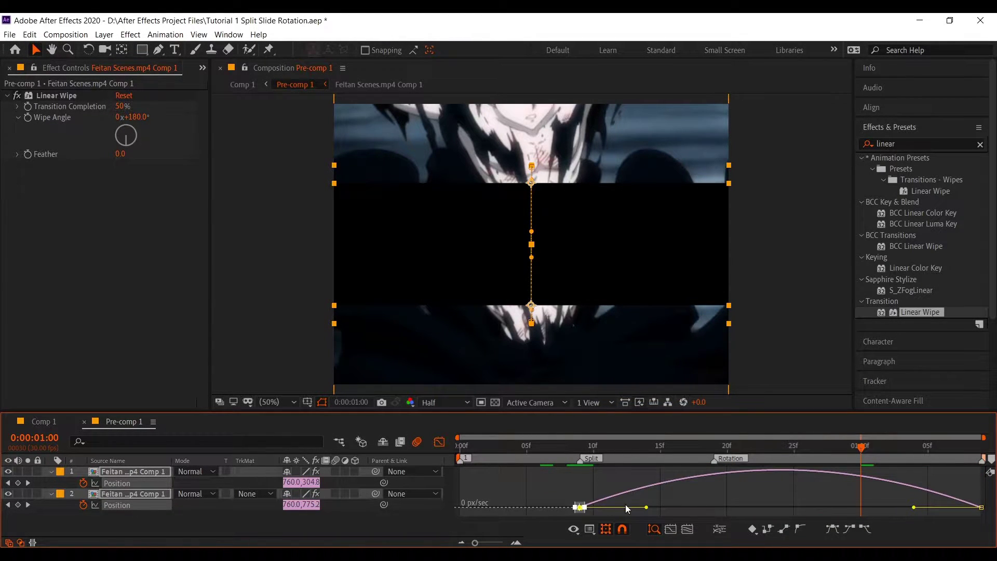
drag(646, 507, 555, 512)
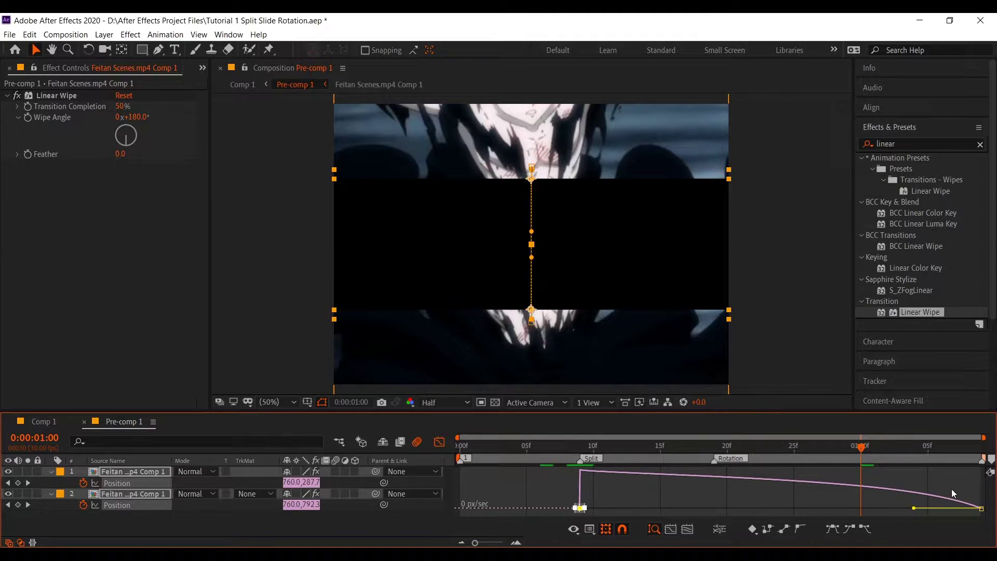
drag(952, 490, 987, 524)
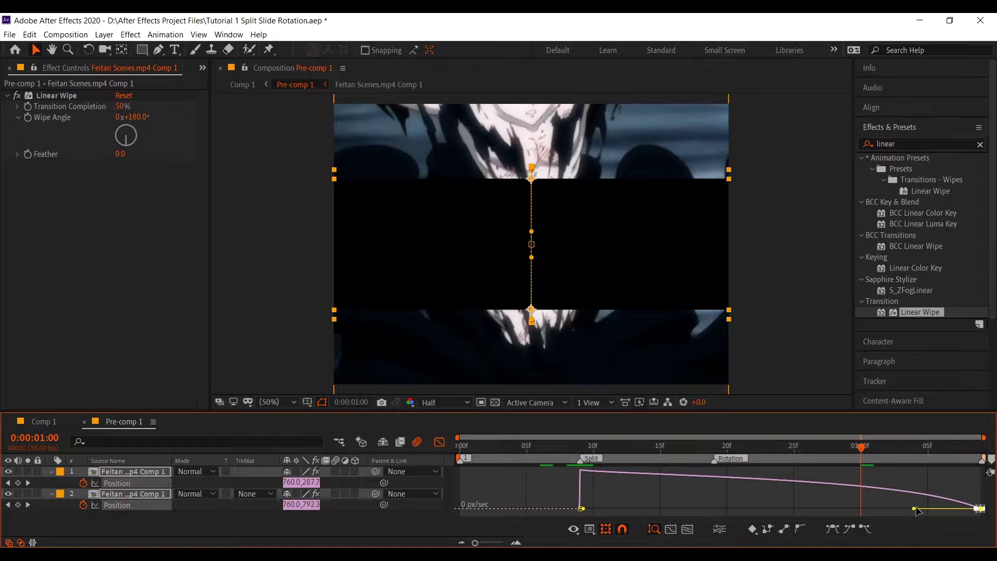
drag(914, 512, 687, 513)
click(441, 446)
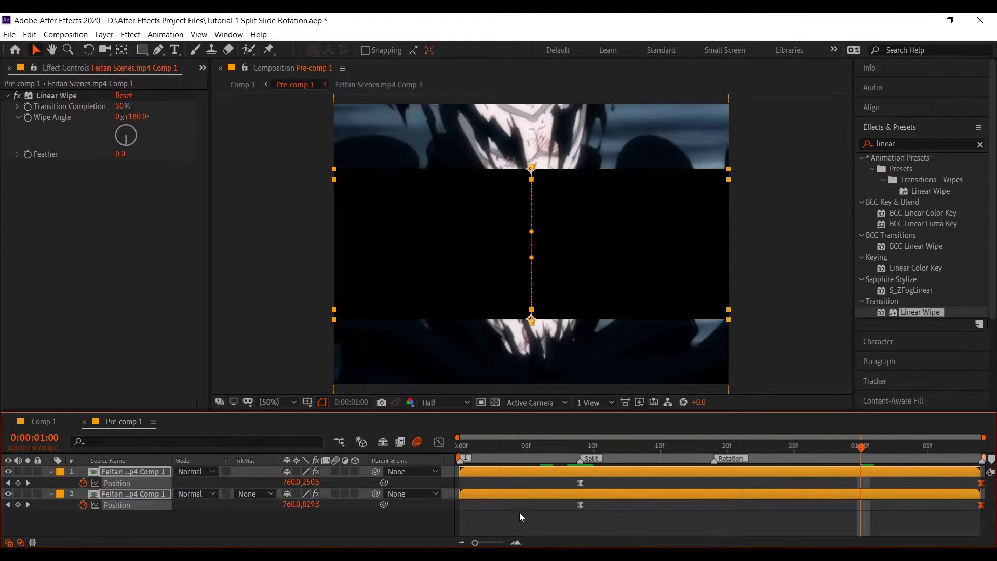
Stop the preview at frame 10 and enable motion blur on both halves.
key(space)
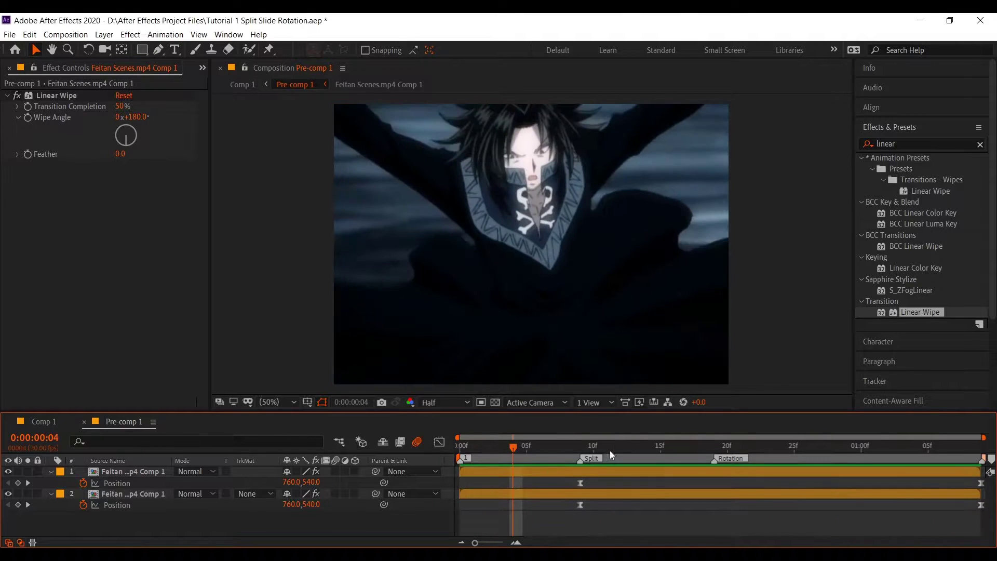
click(593, 447)
click(338, 471)
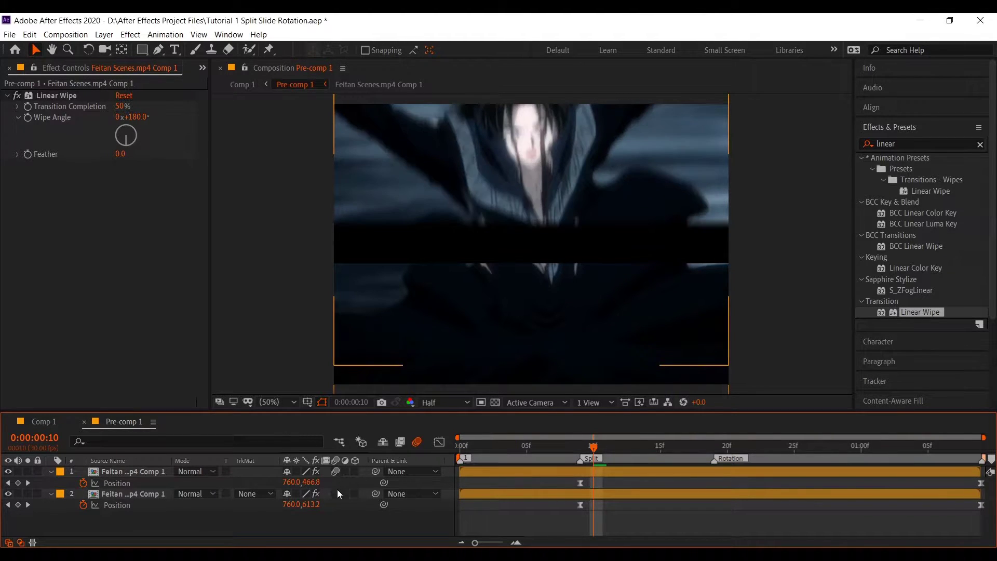
click(338, 492)
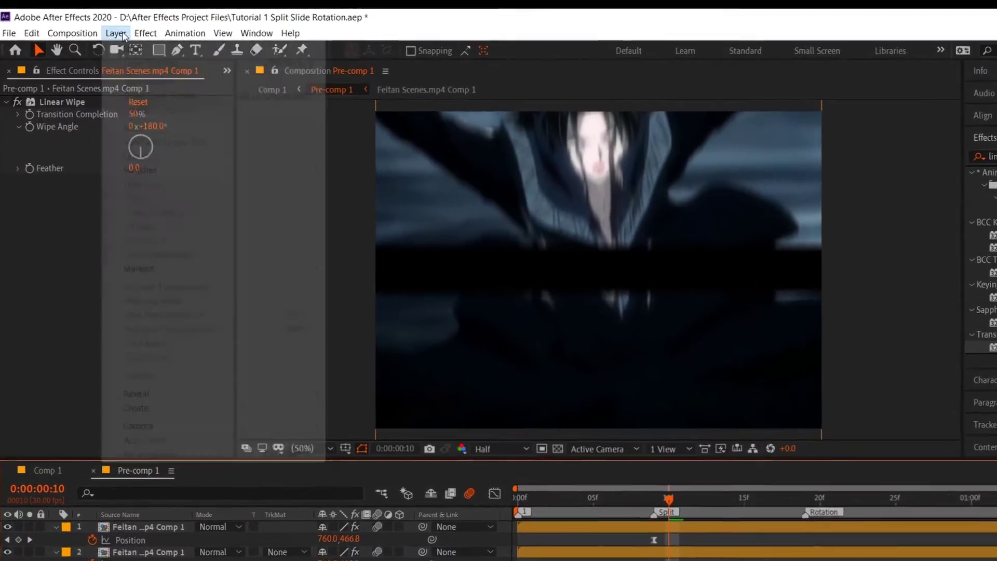
Add a Null 1 layer and parent both halves to it.
click(104, 34)
mouse_move(152, 48)
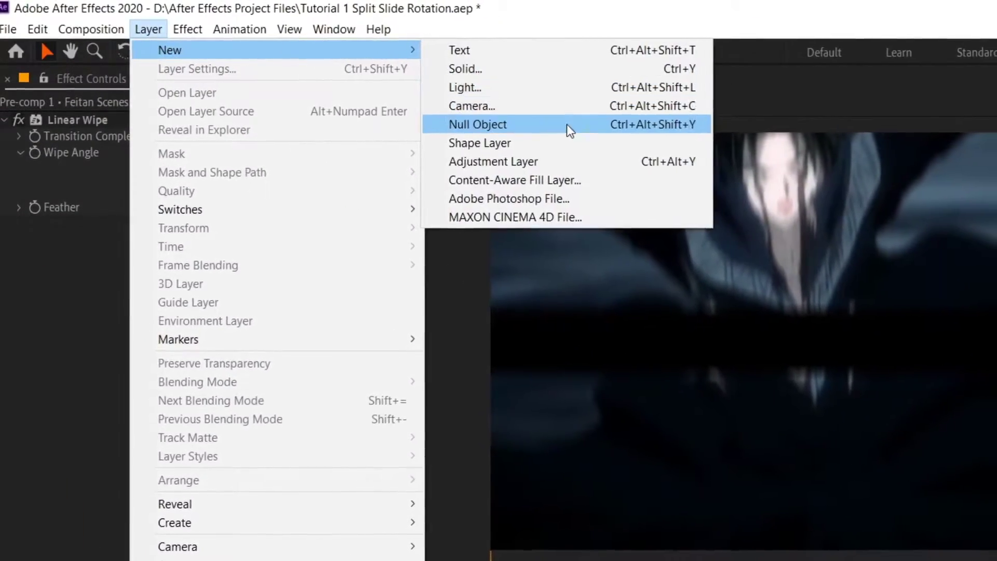
click(566, 124)
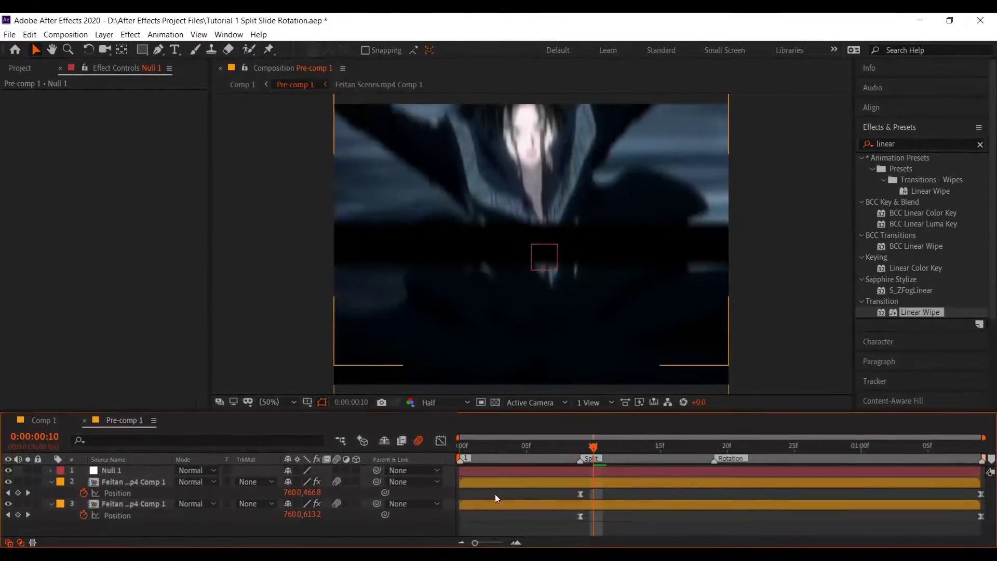
click(457, 485)
shift+click(450, 508)
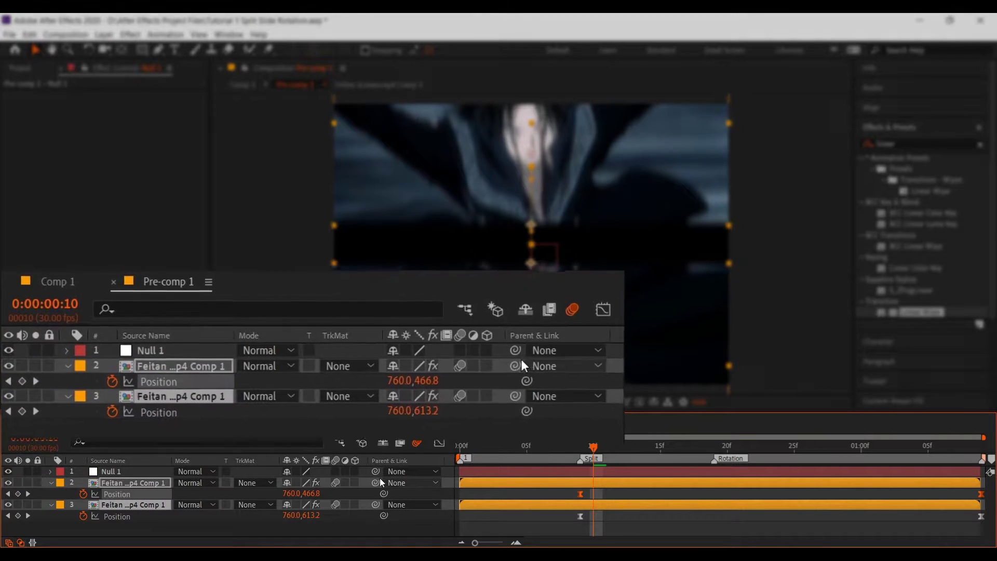
drag(375, 482, 156, 471)
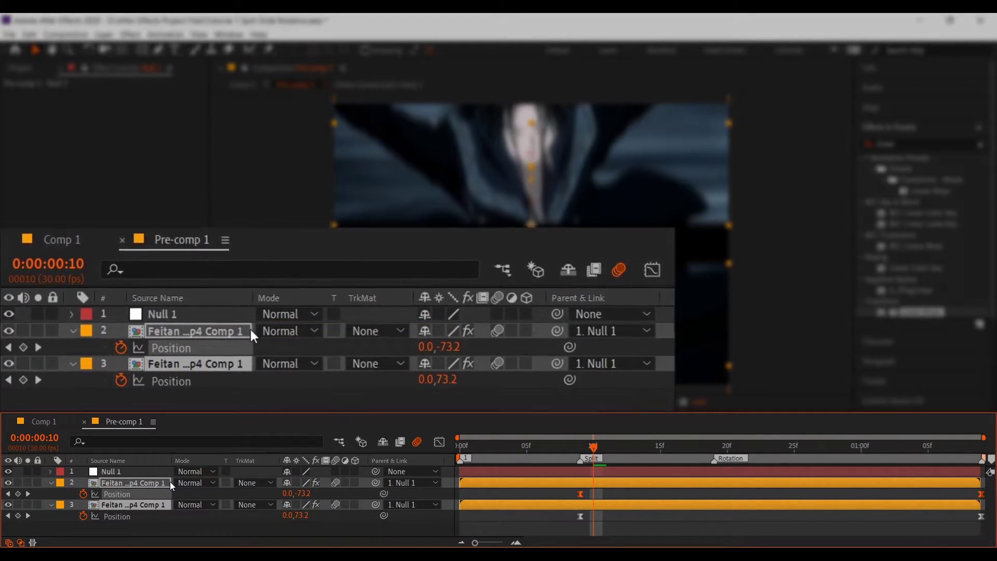
Keyframe Null 1's Rotation from 0° at frame 10 to 180° at the comp's end.
click(547, 469)
key(r)
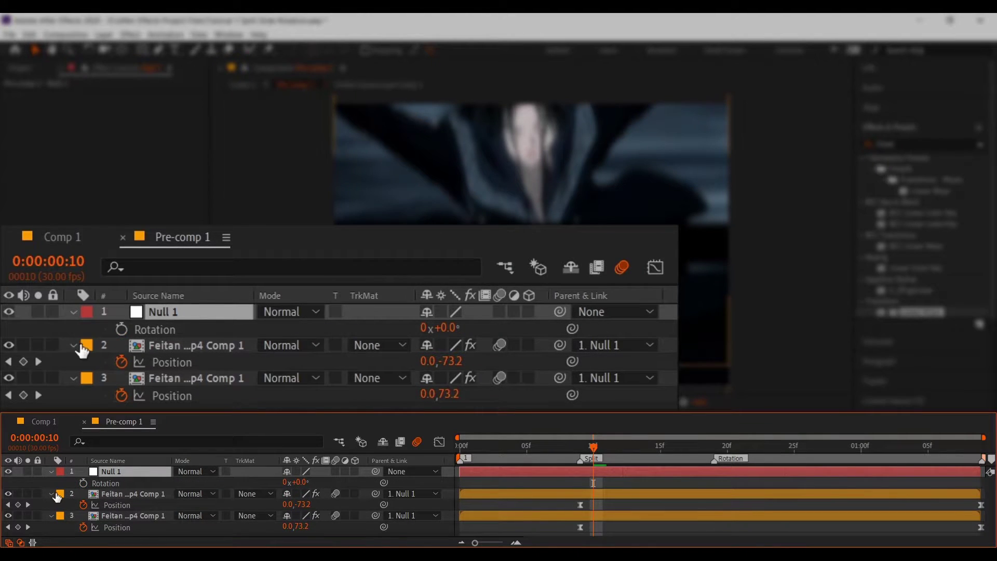
click(85, 483)
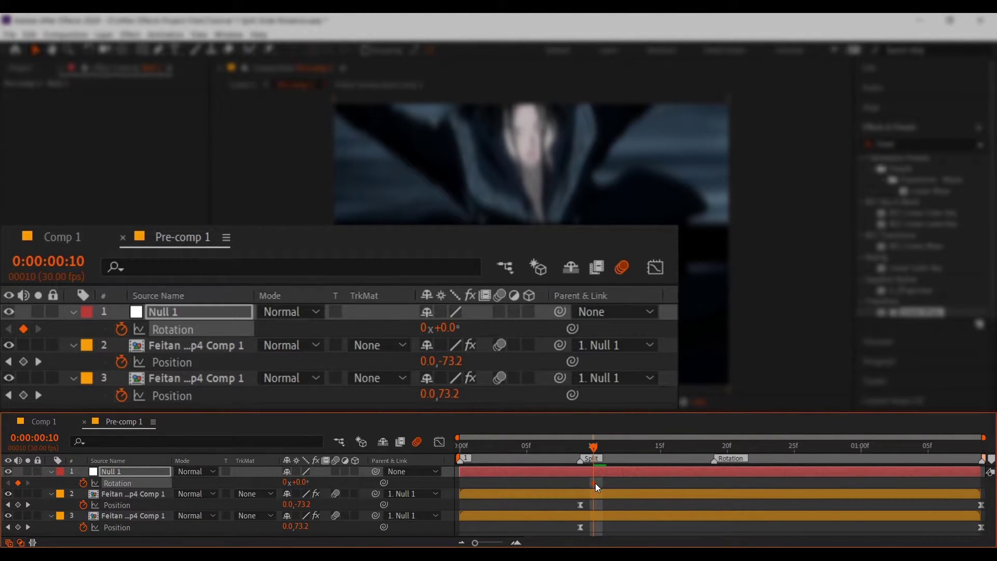
drag(605, 461, 688, 457)
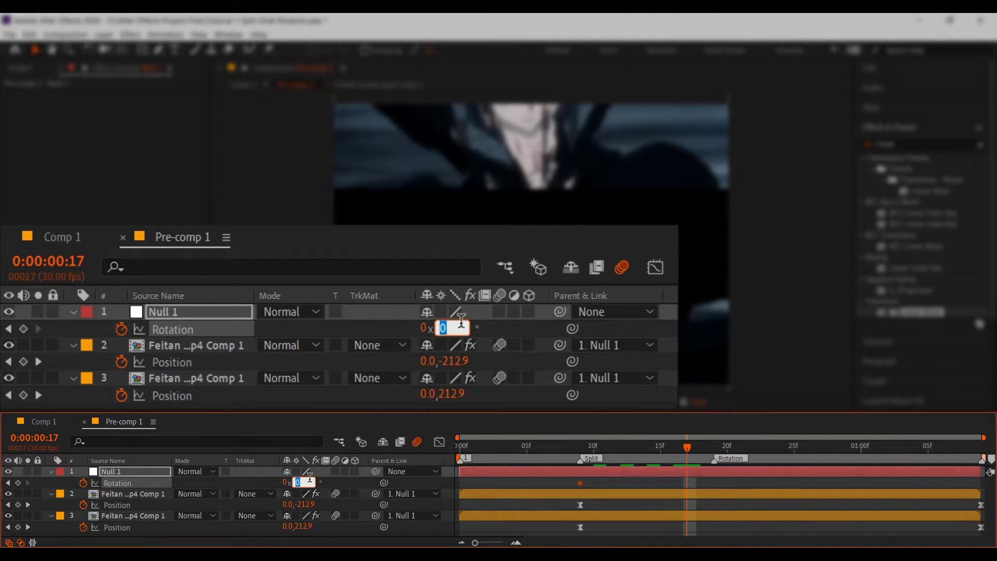
text(180)
text(+180)
key(Return)
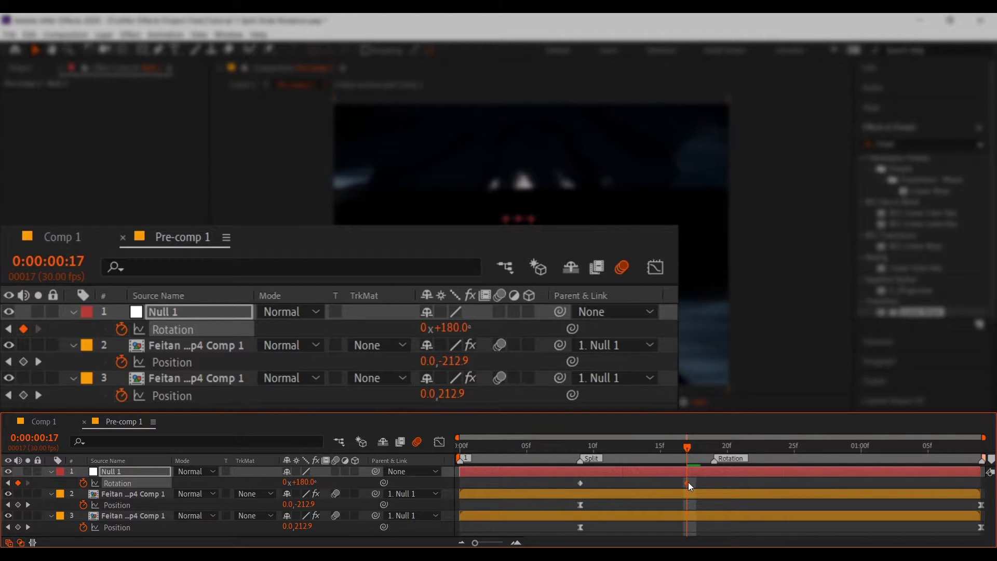
drag(688, 482, 979, 489)
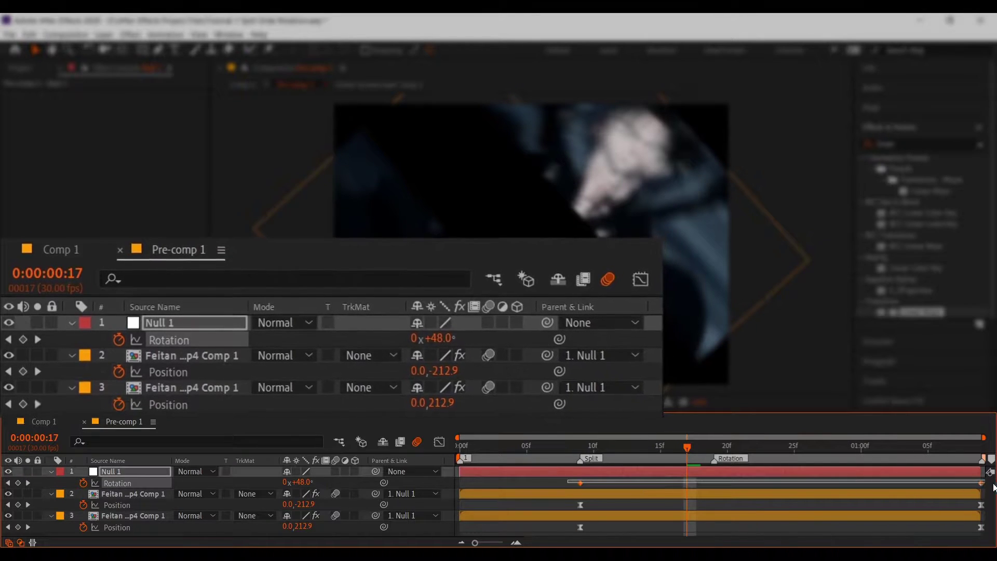
Easy Ease Null 1's Rotation keys and drag the speed-graph influence handles toward frame 19.
right_click(981, 483)
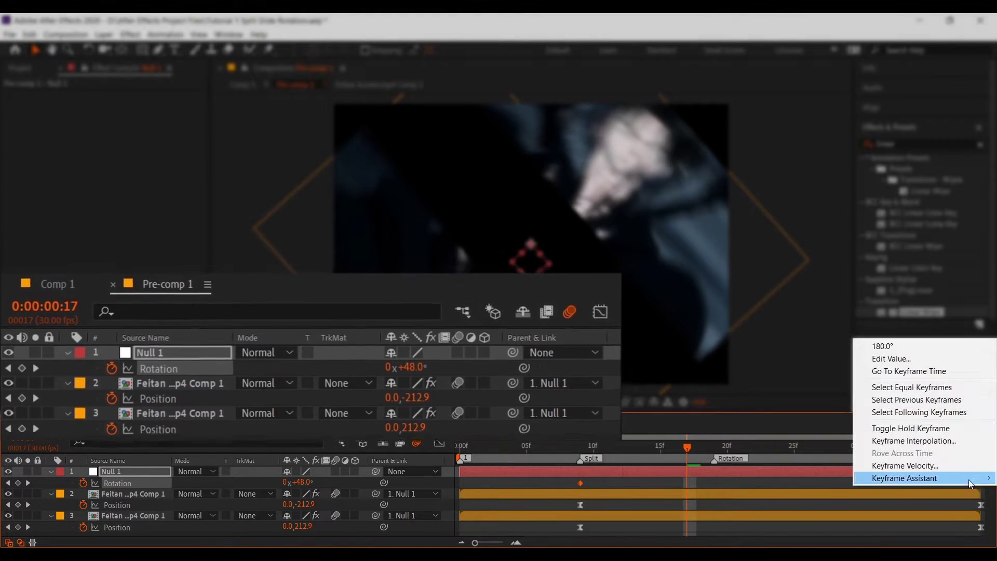
mouse_move(971, 483)
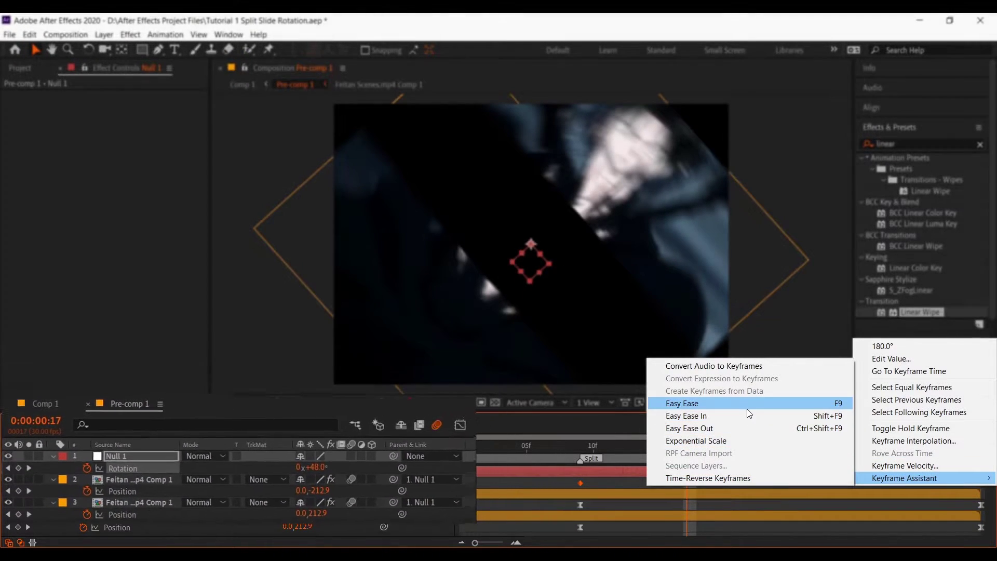
click(747, 410)
click(439, 442)
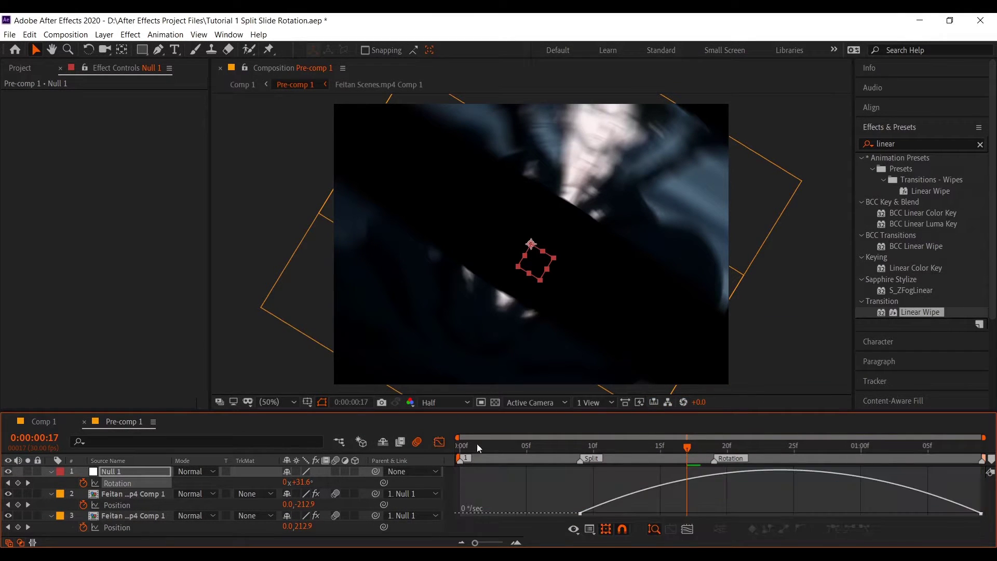
drag(699, 457, 715, 452)
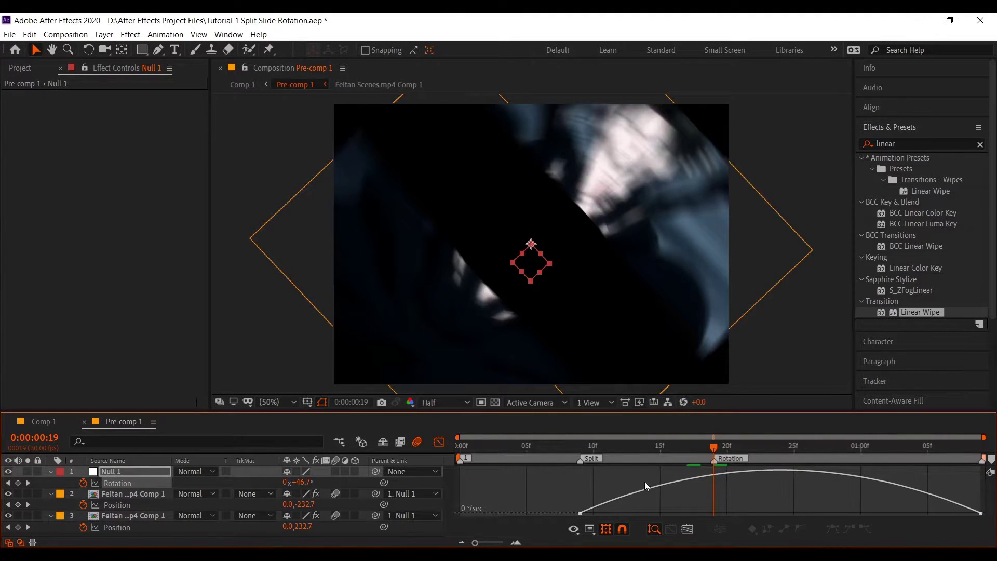
drag(609, 521, 684, 518)
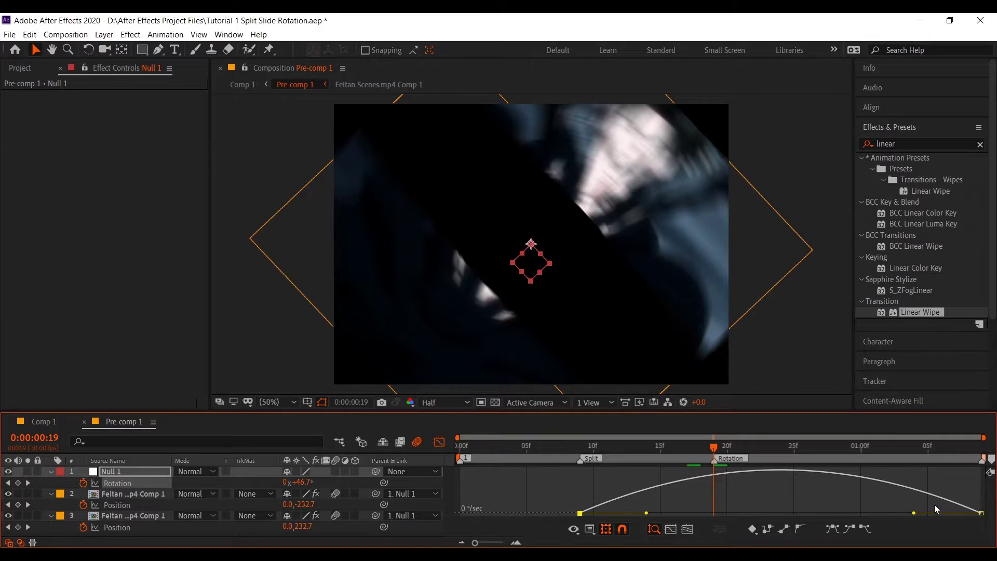
drag(915, 514, 780, 513)
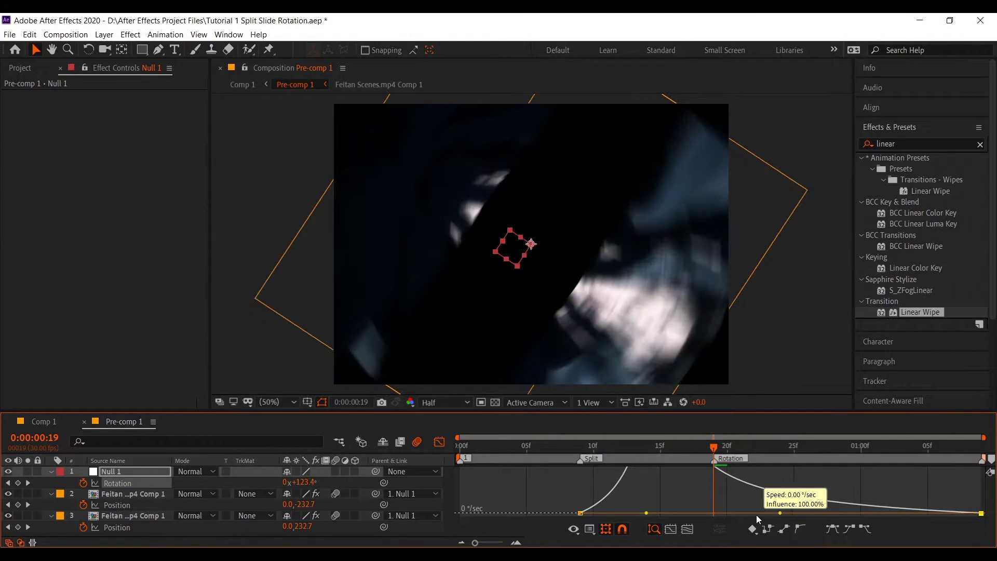
drag(647, 514, 701, 513)
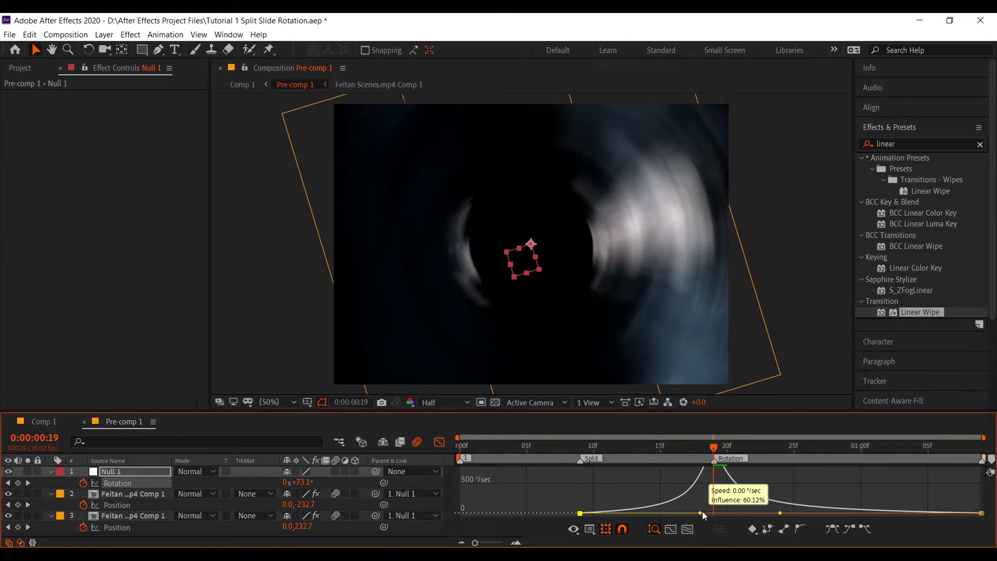
Apply Motion Tile to the top half with Mirror Edges and 200 output width and height.
click(439, 442)
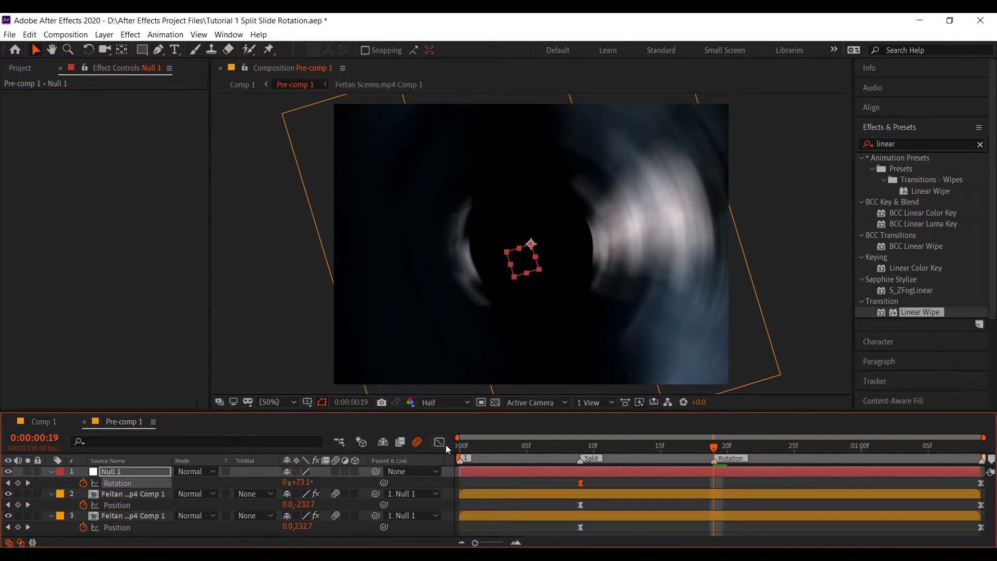
click(867, 145)
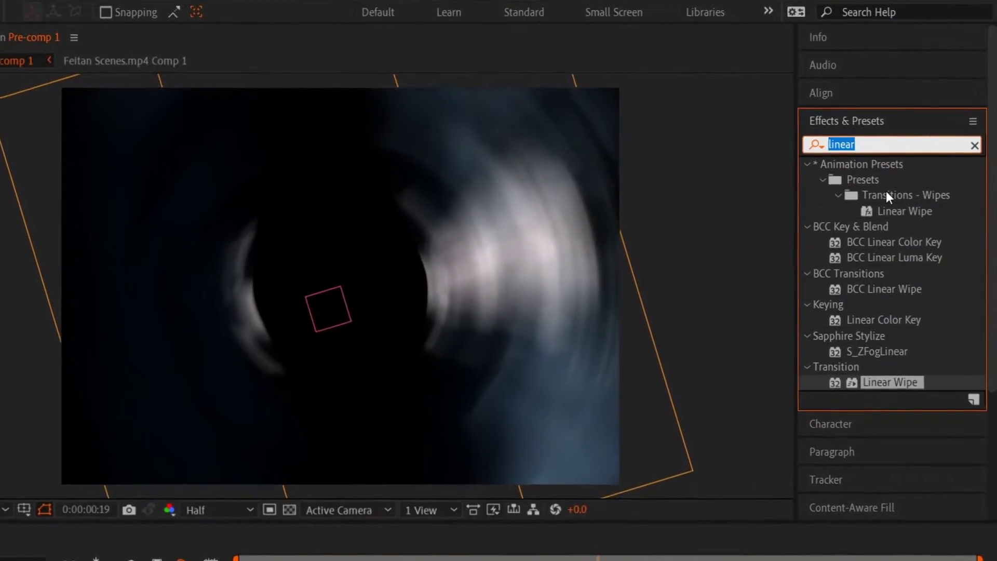
key(BackSpace)
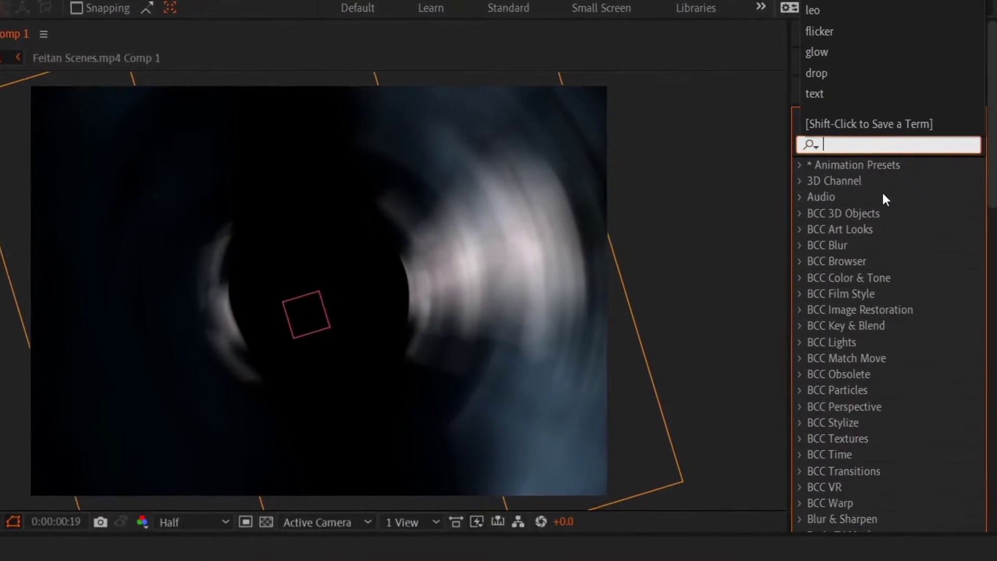
text(motion)
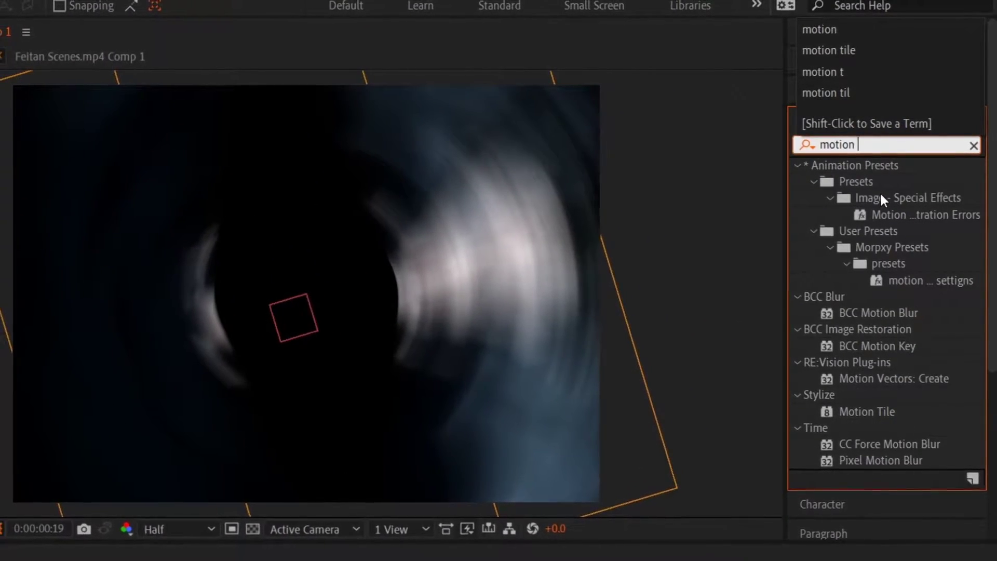
click(874, 413)
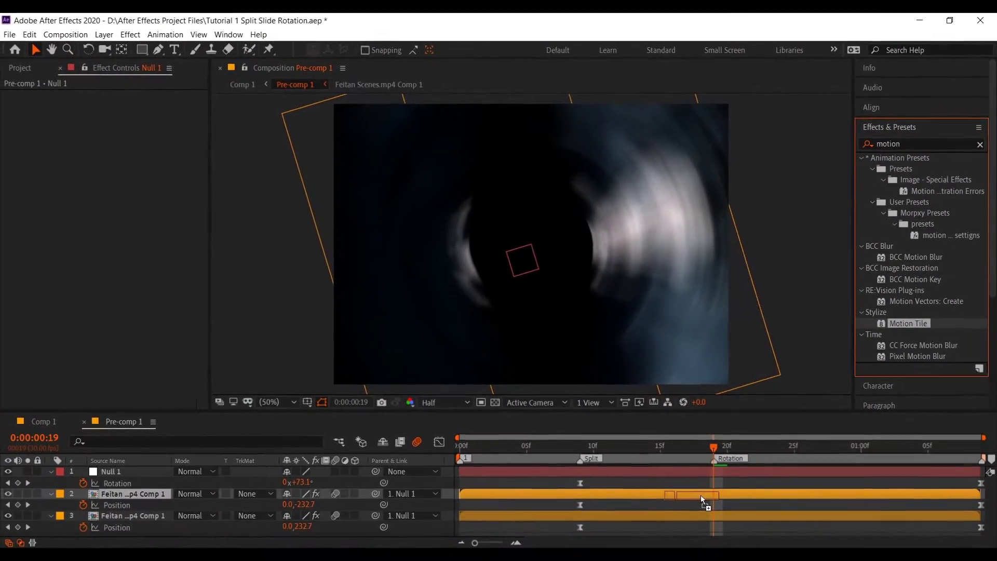
drag(893, 370, 700, 494)
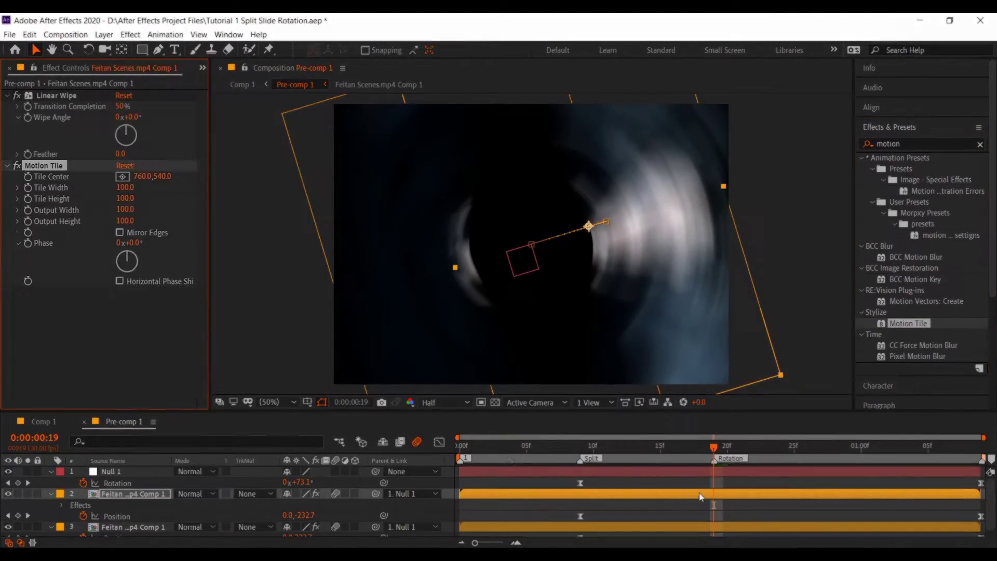
click(148, 251)
click(155, 236)
text(200)
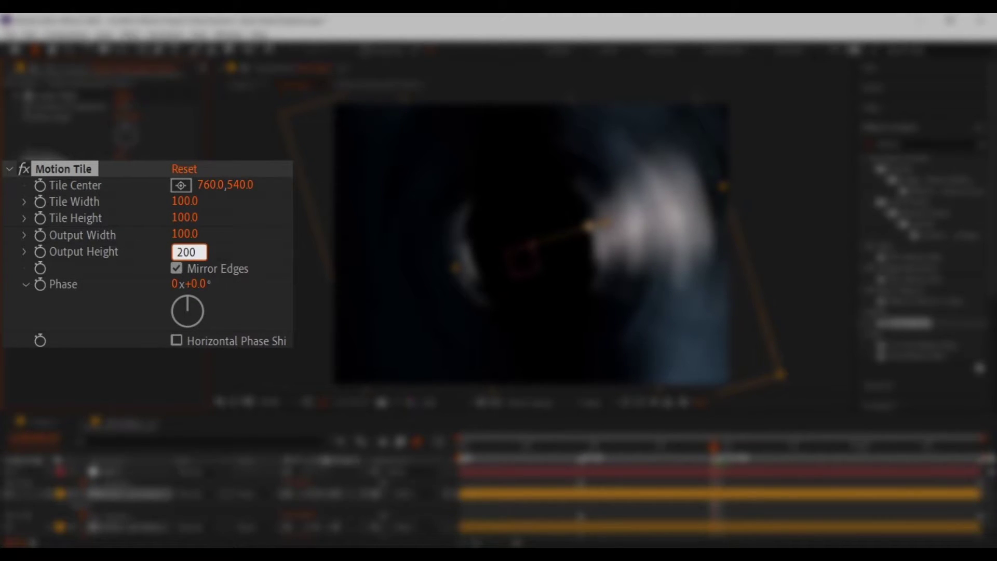
click(185, 234)
text(200)
key(Return)
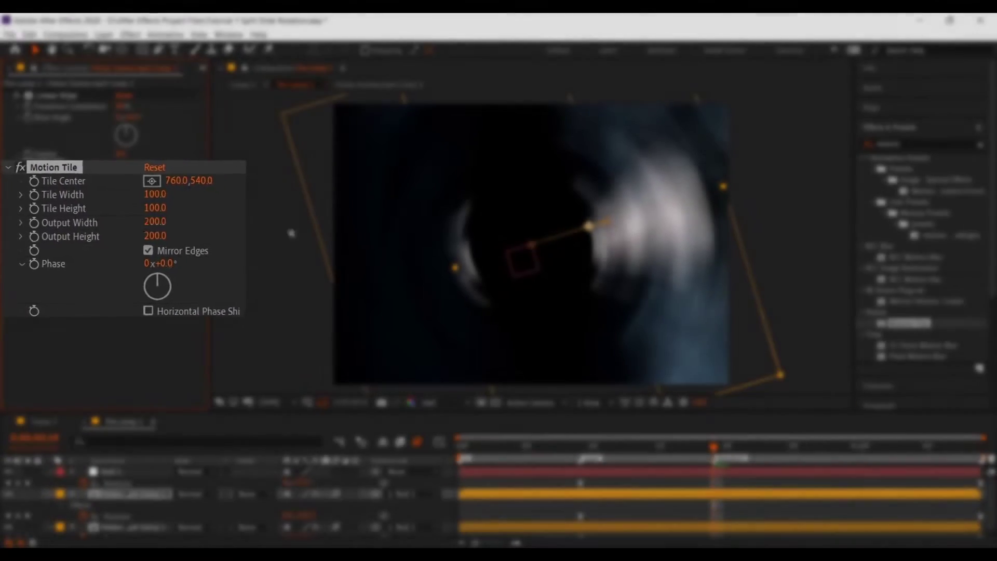
Check the other half's Motion Tile and preview the transition from the start.
scroll(678, 527, down, 1)
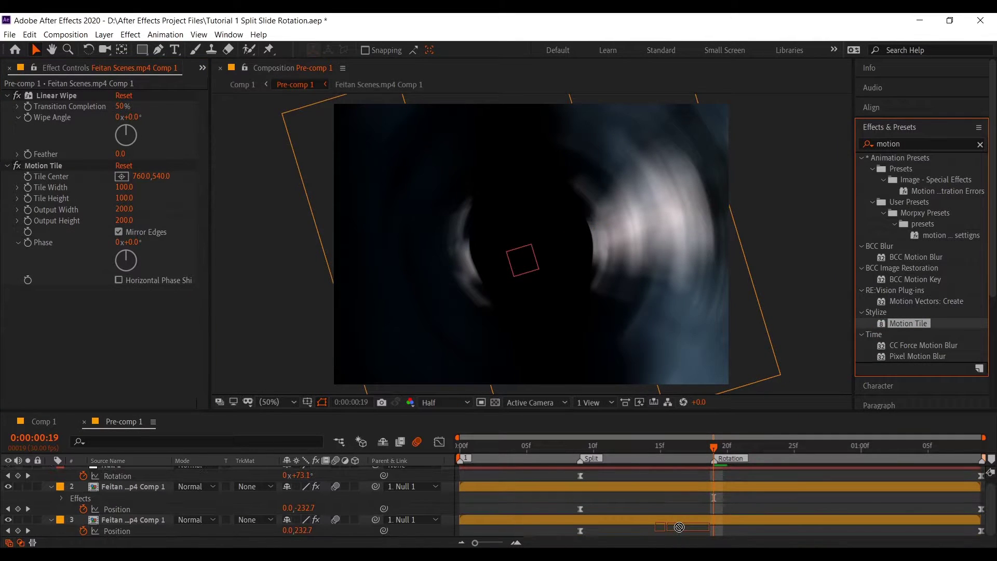
click(682, 516)
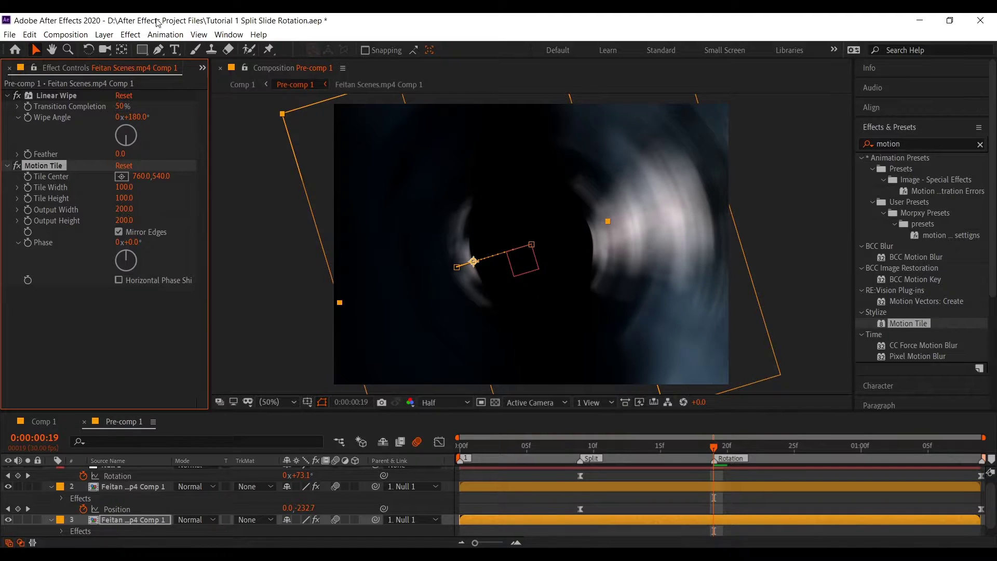
key(Home)
key(space)
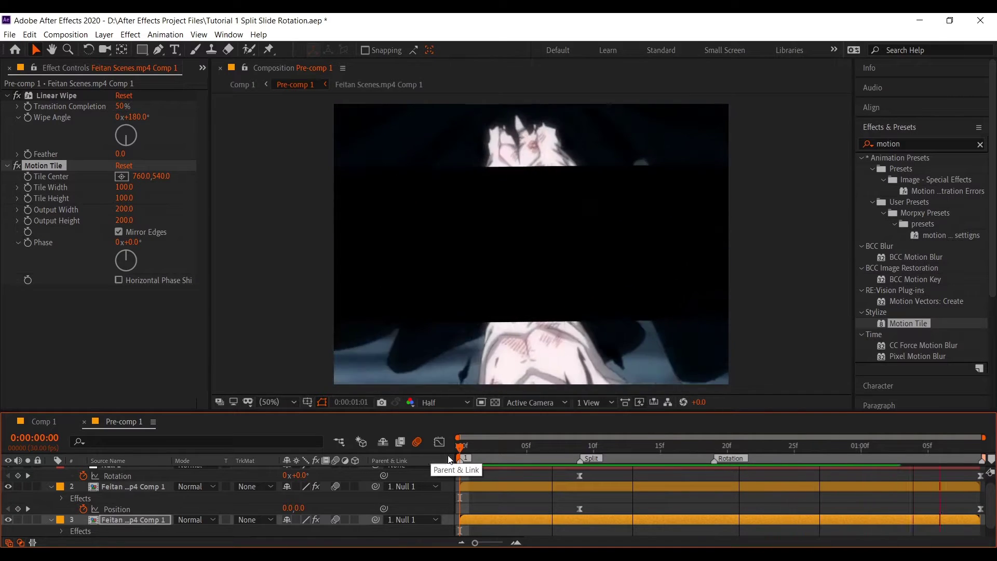
key(space)
Return to Comp 1 at frame 12 and hide the Pre-comp 1 layer.
click(352, 486)
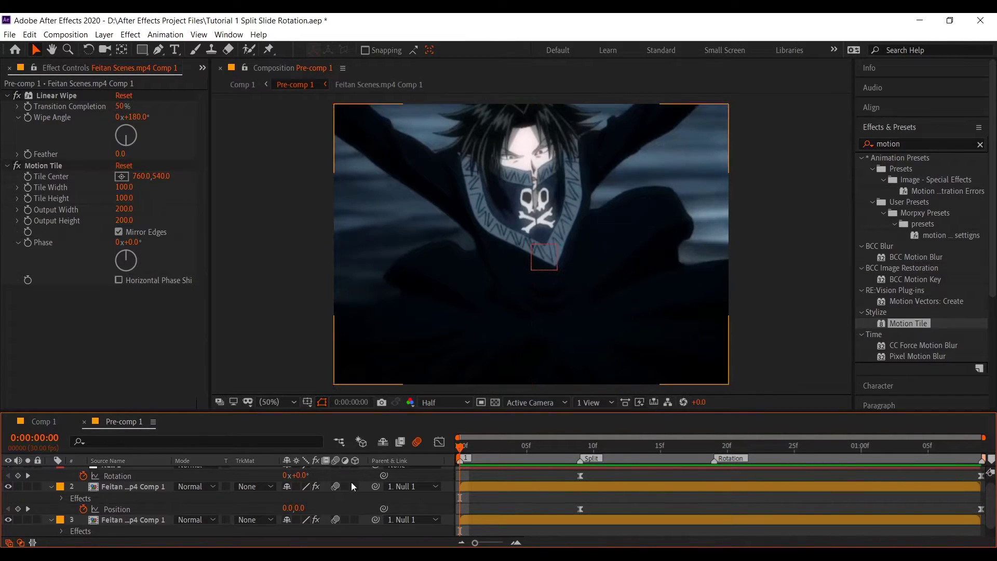
click(84, 421)
click(534, 519)
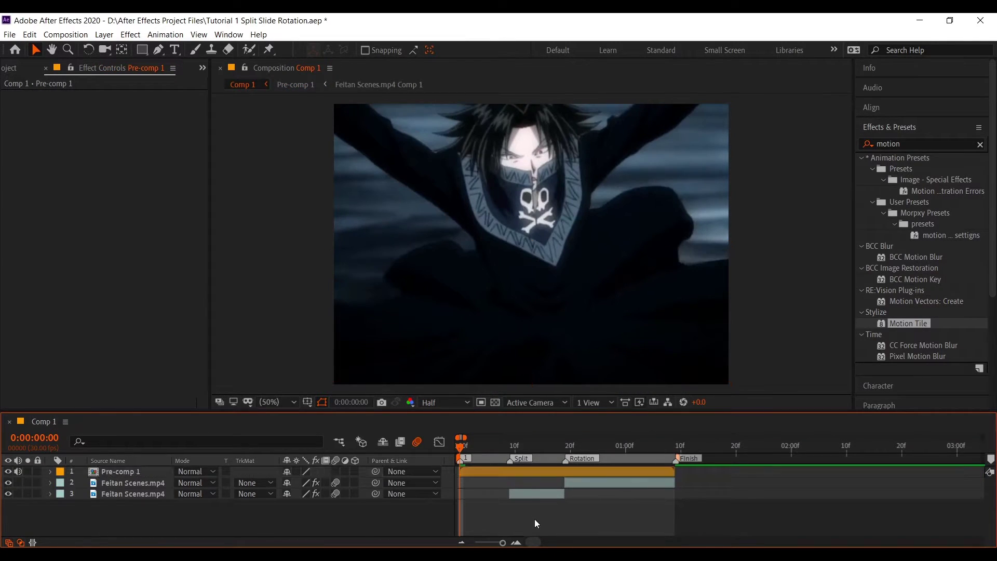
click(526, 447)
click(27, 475)
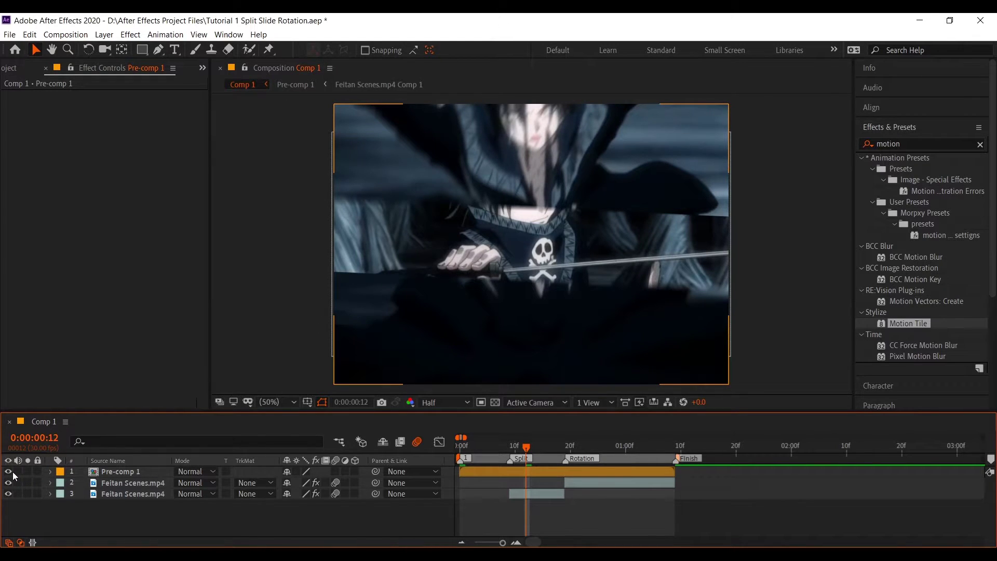
click(8, 472)
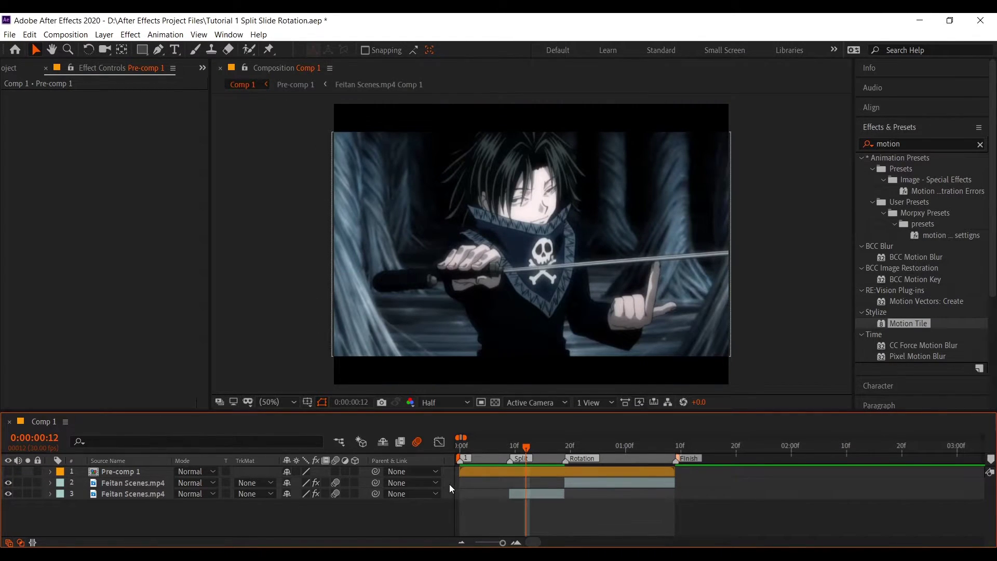
Pre-compose both Feitan Scenes.mp4 layers into Pre-comp 2 and open it.
drag(450, 484, 447, 497)
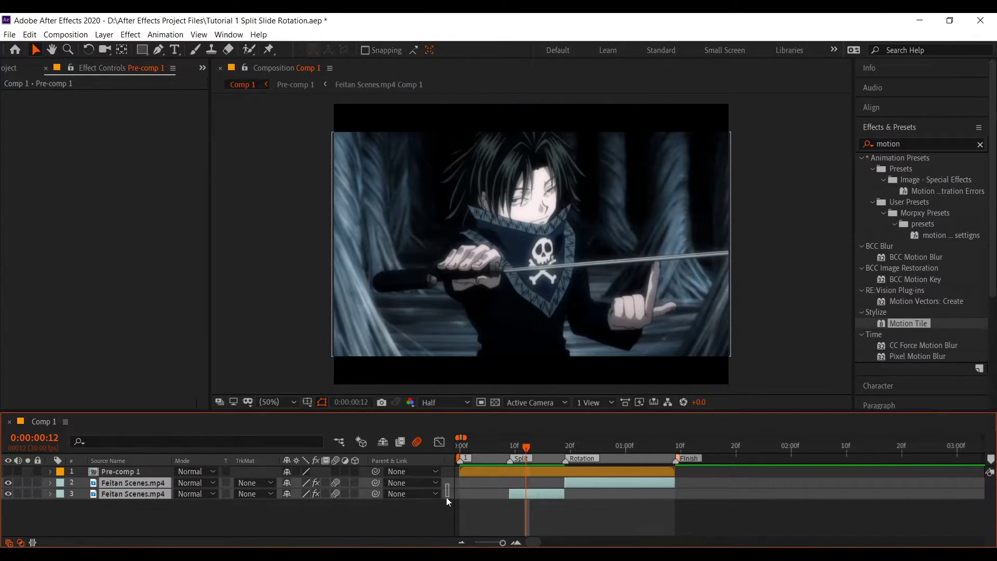
right_click(519, 492)
click(558, 444)
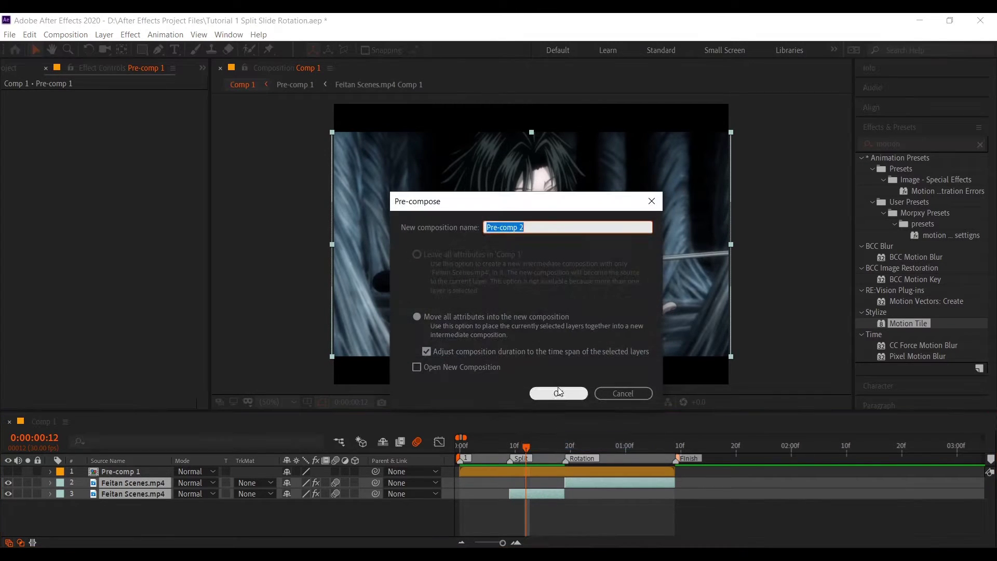
click(553, 389)
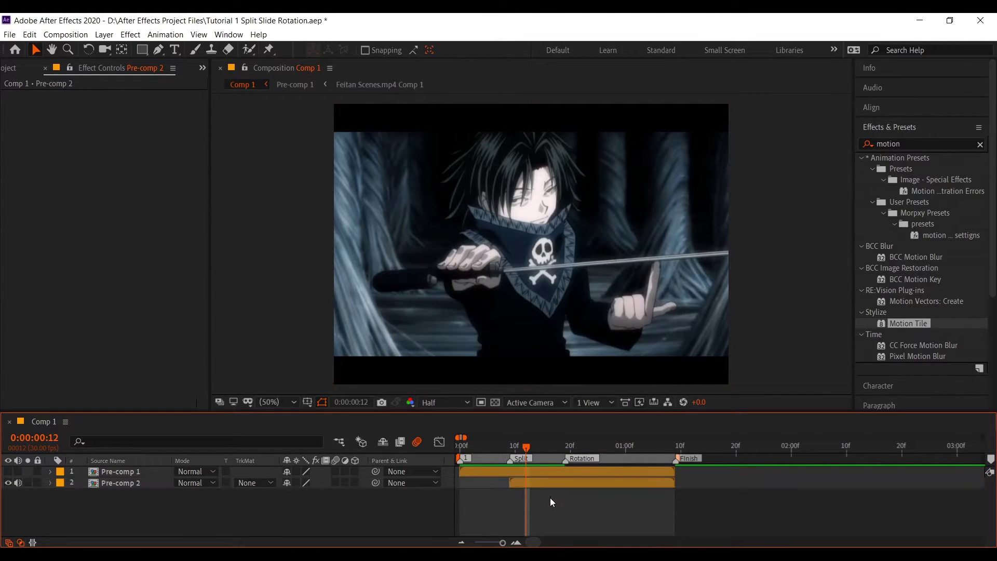
double_click(546, 484)
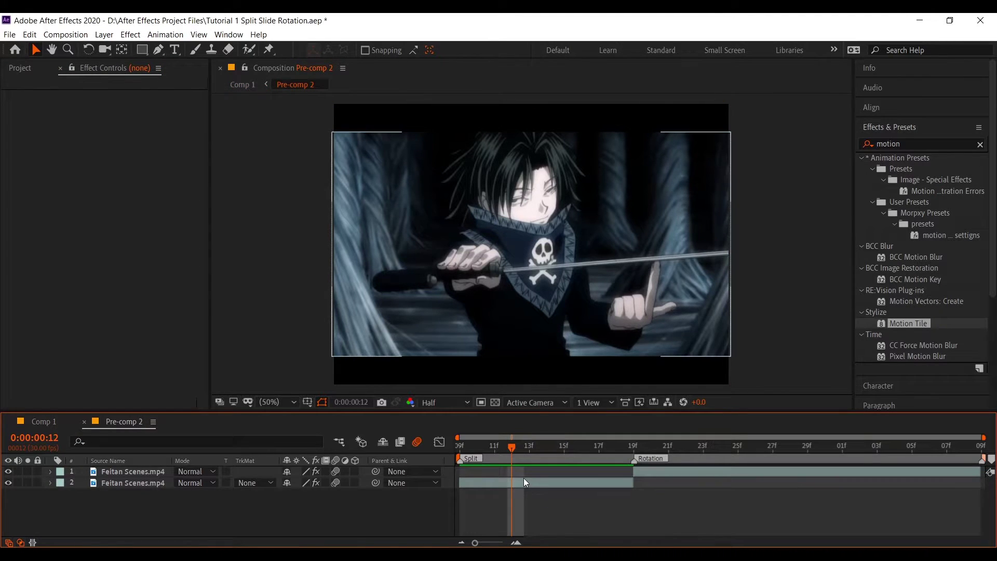
Give layer 2 a Motion Tile with output width 300, height 200 and Mirror Edges.
click(525, 482)
drag(908, 323, 569, 484)
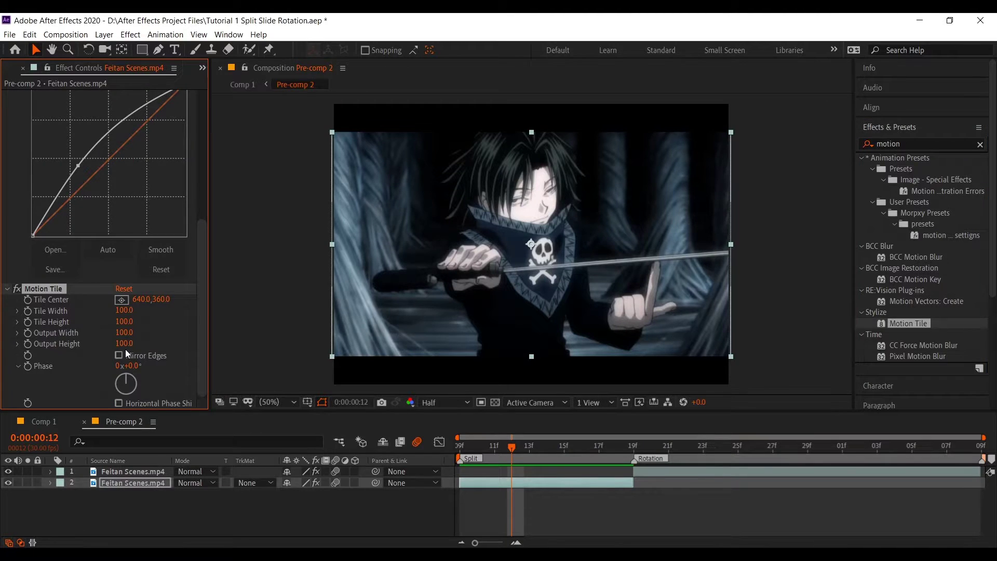
click(127, 343)
text(200)
key(Return)
click(131, 330)
text(300)
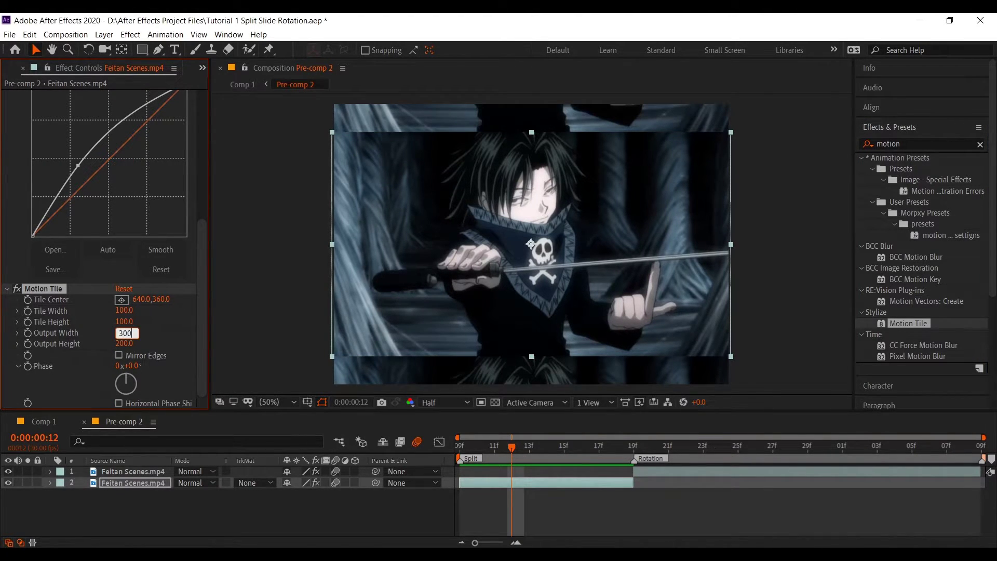
click(119, 355)
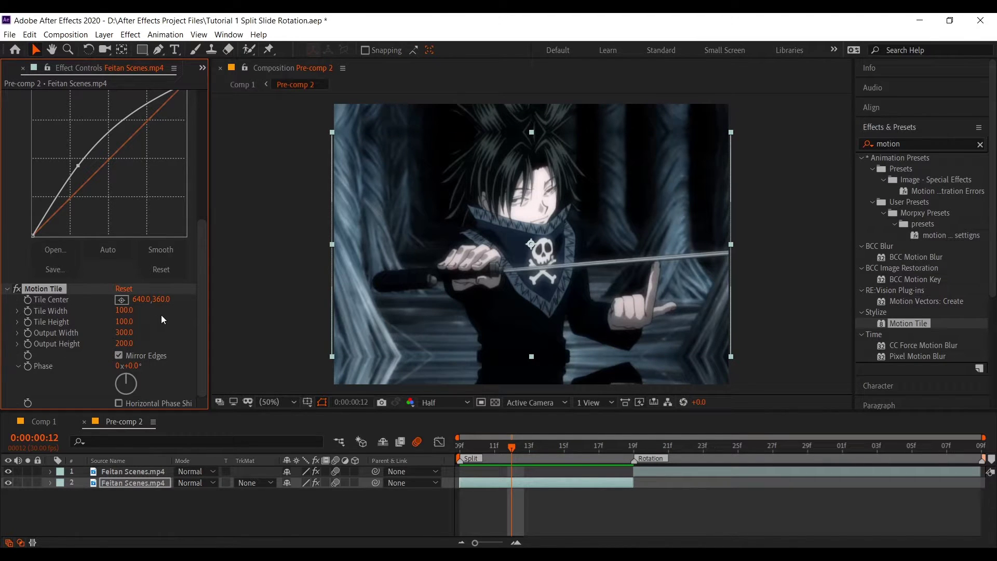
At frame 20, apply the same Motion Tile to layer 1, then return to frame 11.
click(651, 446)
click(651, 471)
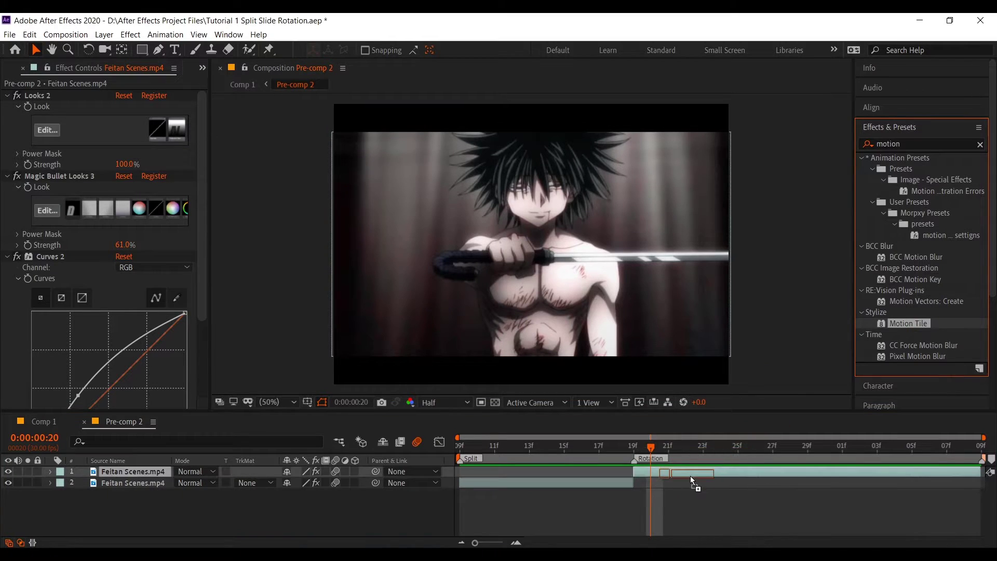
drag(905, 325, 691, 473)
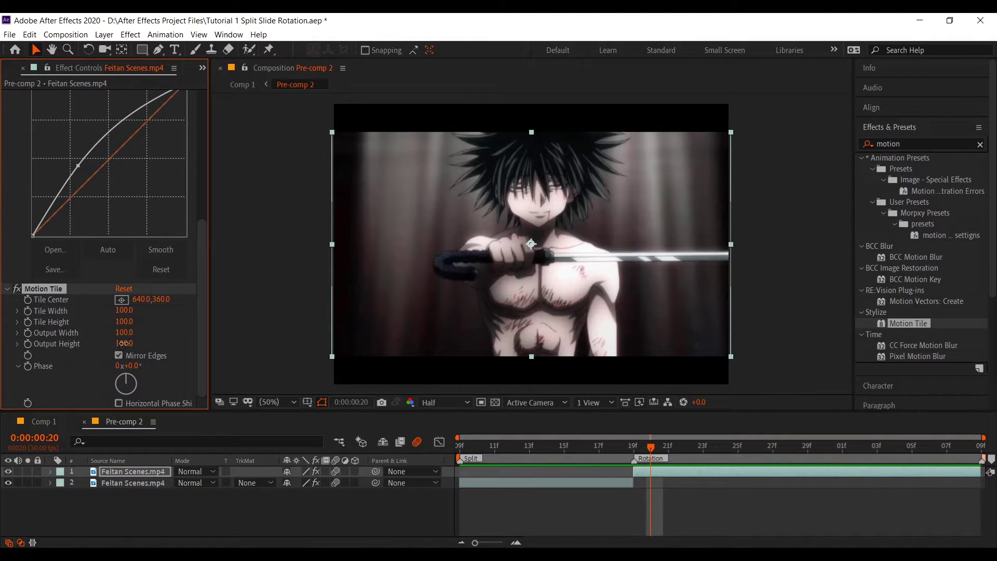
text(200)
key(Return)
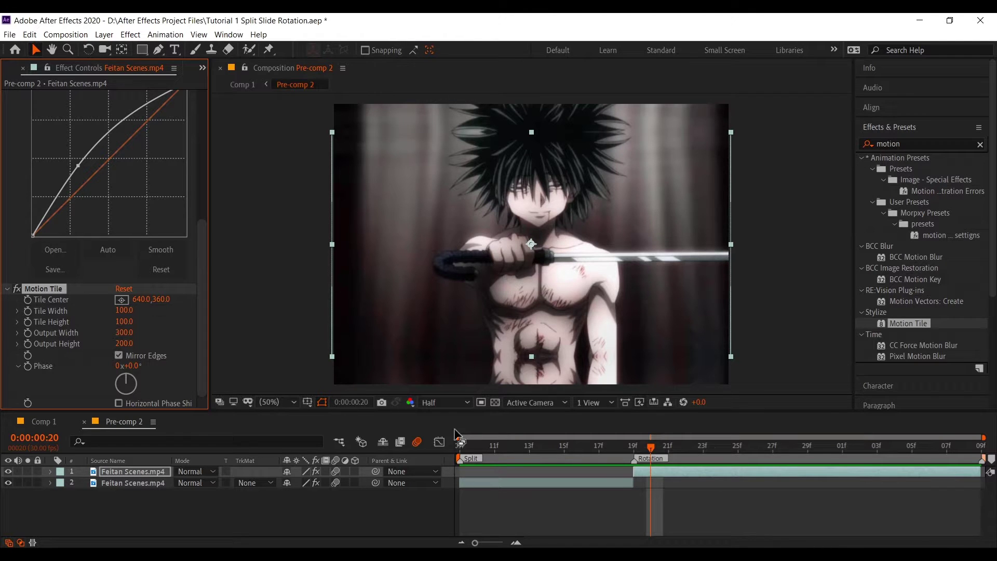
click(494, 447)
Separate layer 2's Position into X and Y dimensions.
click(494, 479)
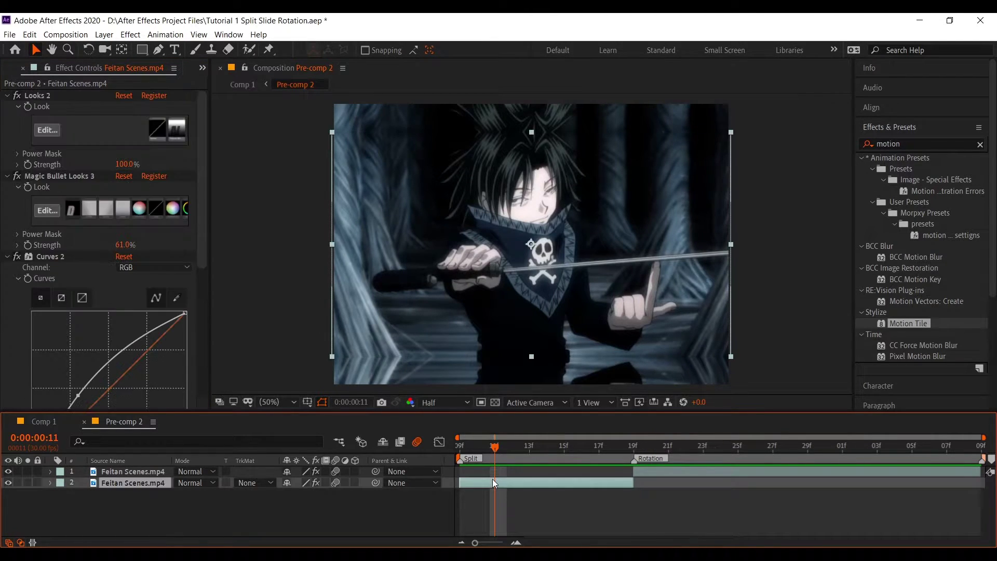
key(p)
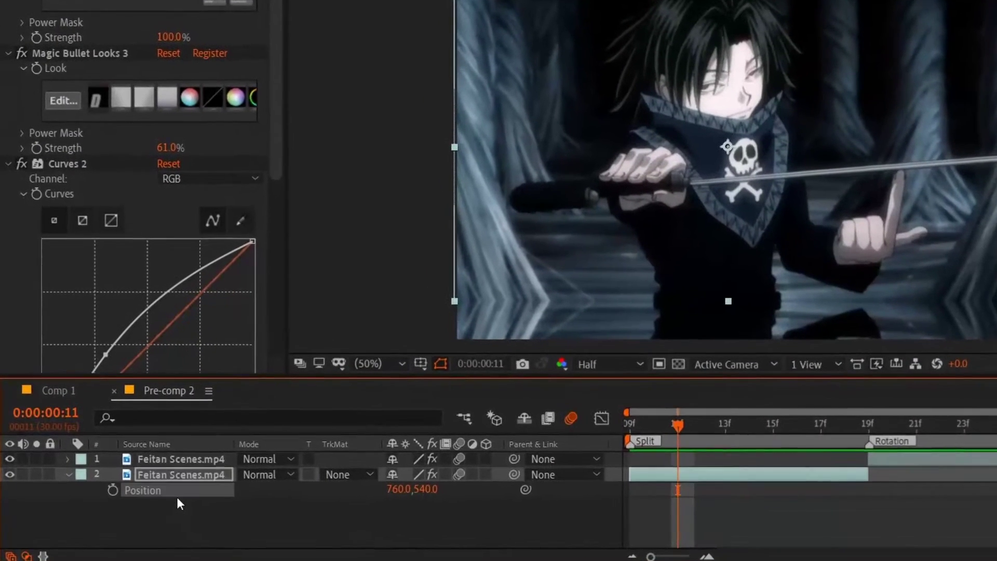
right_click(182, 495)
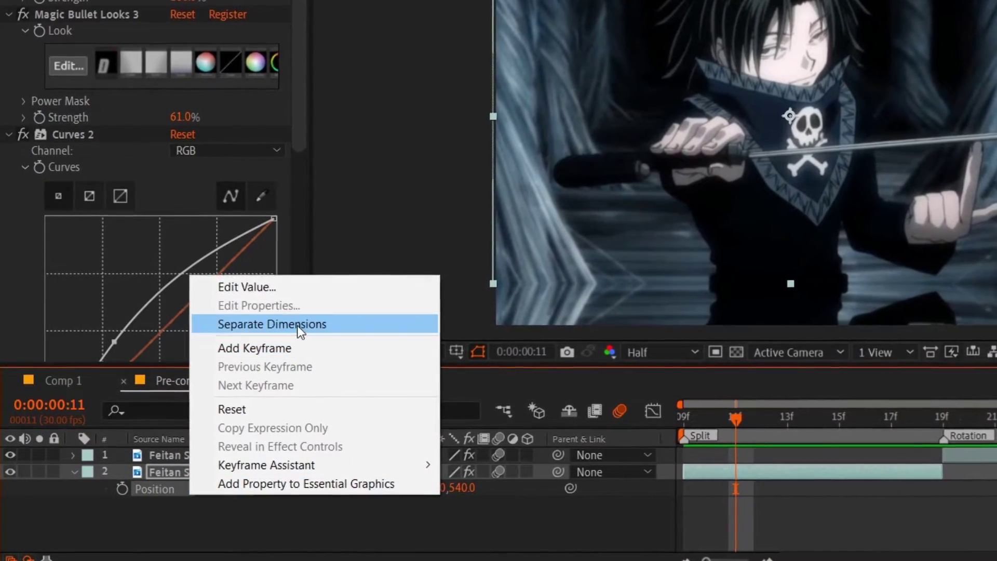
click(298, 325)
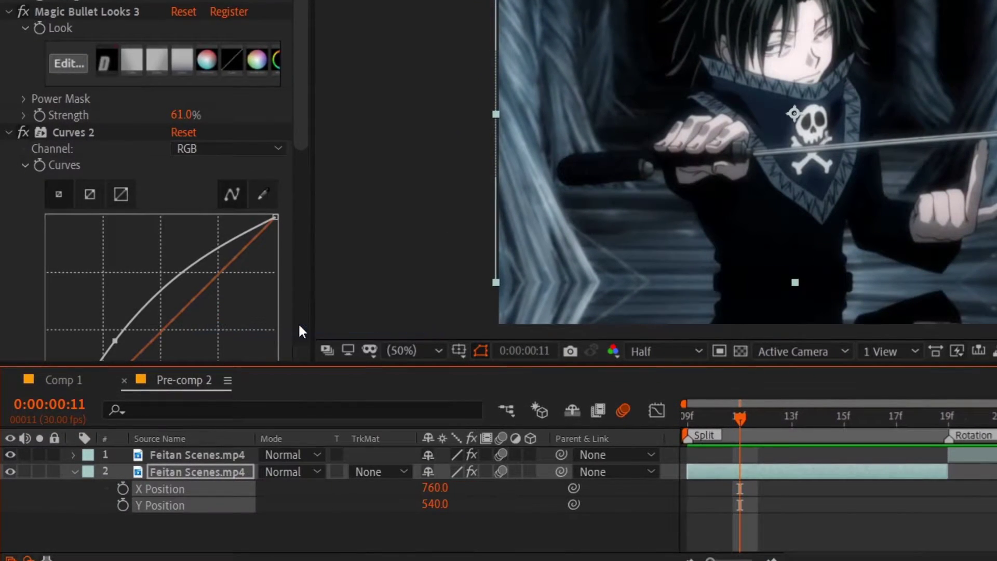
click(322, 520)
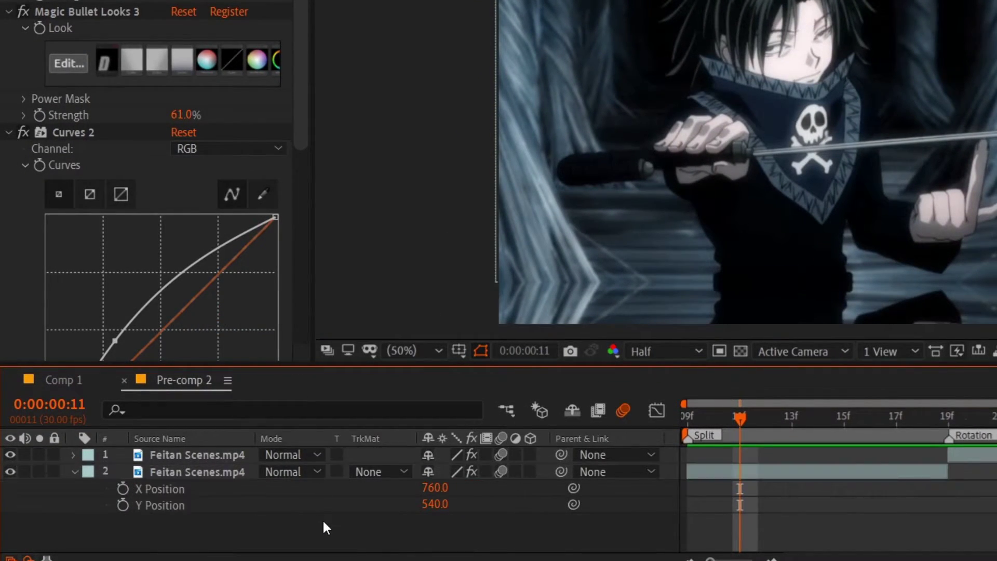
Keyframe layer 2's X Position from 760 at 09f to -780 at about 19f.
click(122, 488)
drag(741, 489, 689, 489)
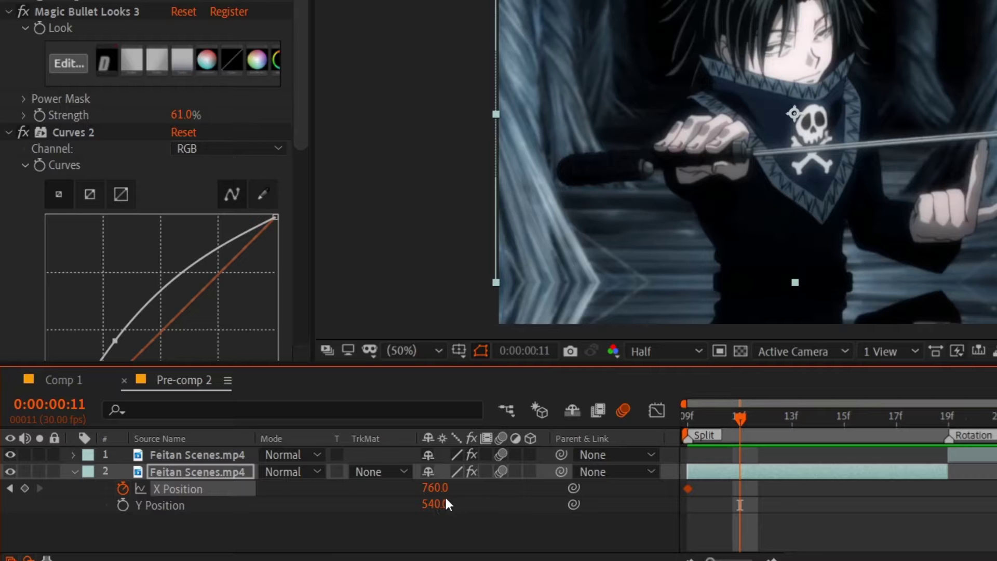
drag(439, 490, 342, 495)
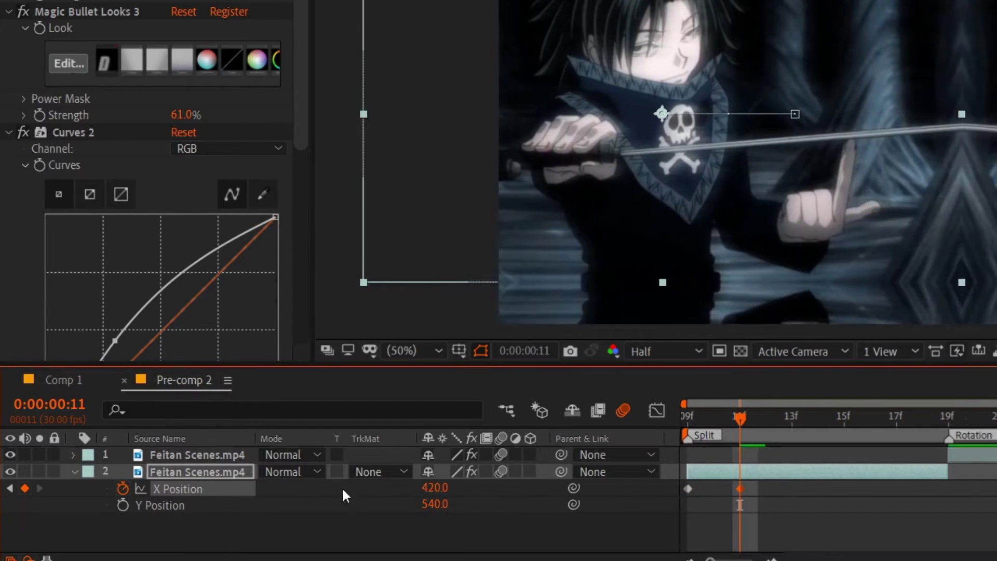
drag(436, 487, 497, 514)
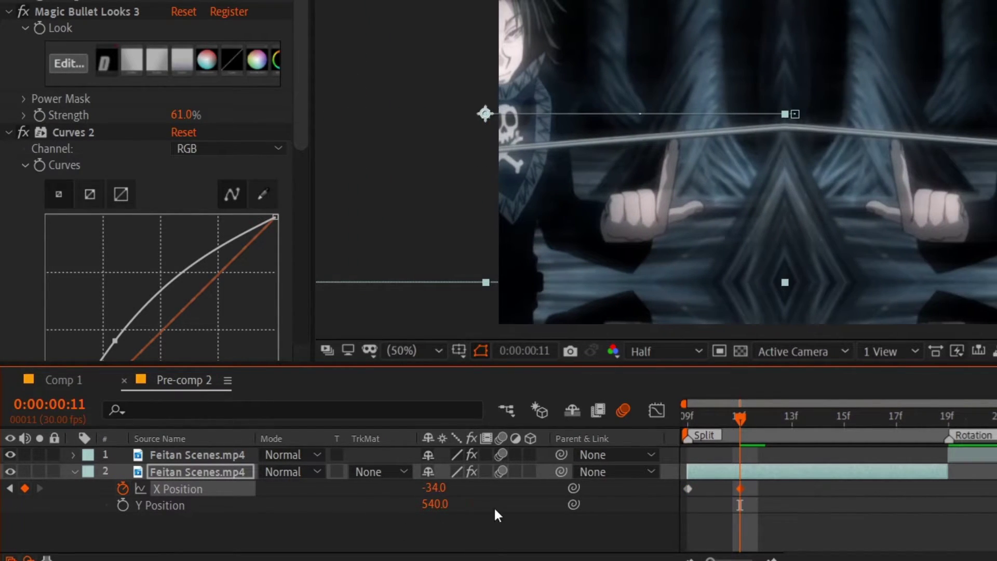
mouse_move(436, 487)
mouse_down()
mouse_move(437, 504)
mouse_move(166, 516)
mouse_up()
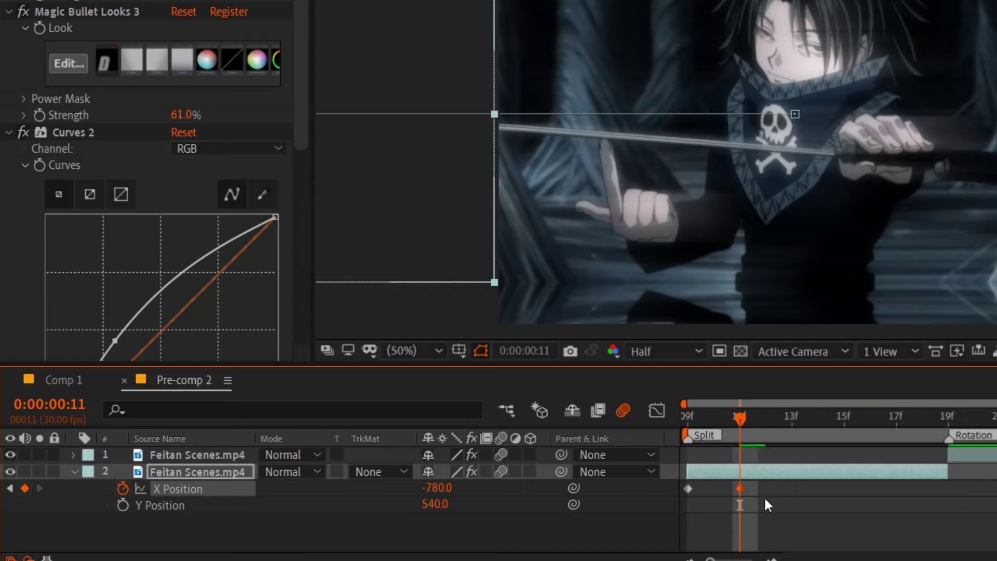
drag(738, 494, 941, 496)
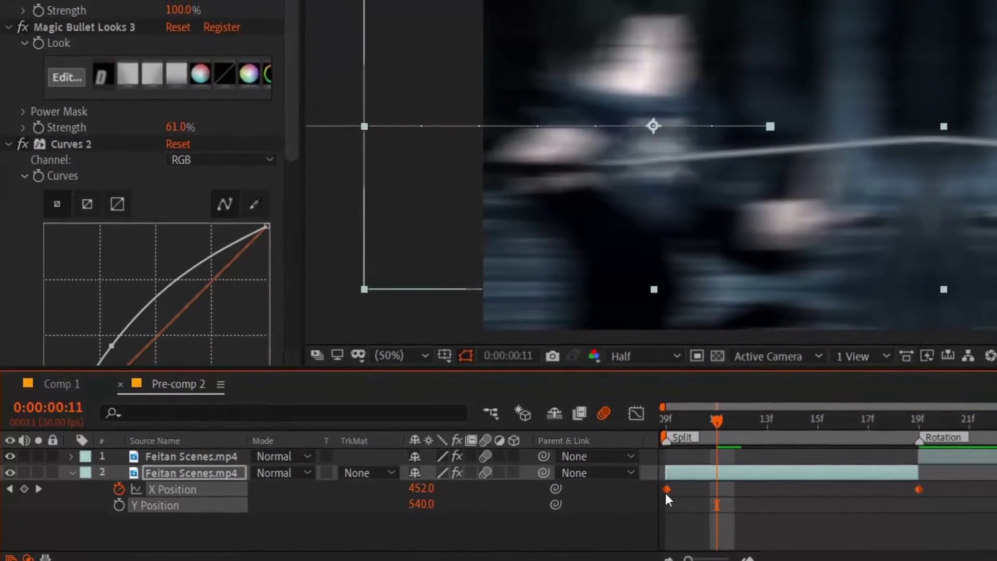
Apply Easy Ease to the X Position keyframes and go to frame 19.
right_click(684, 489)
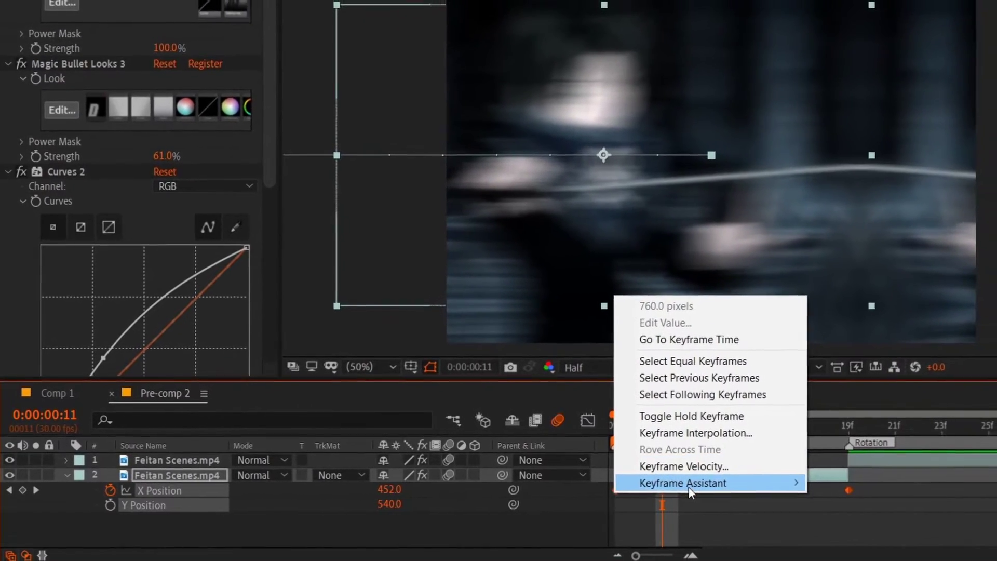
mouse_move(747, 477)
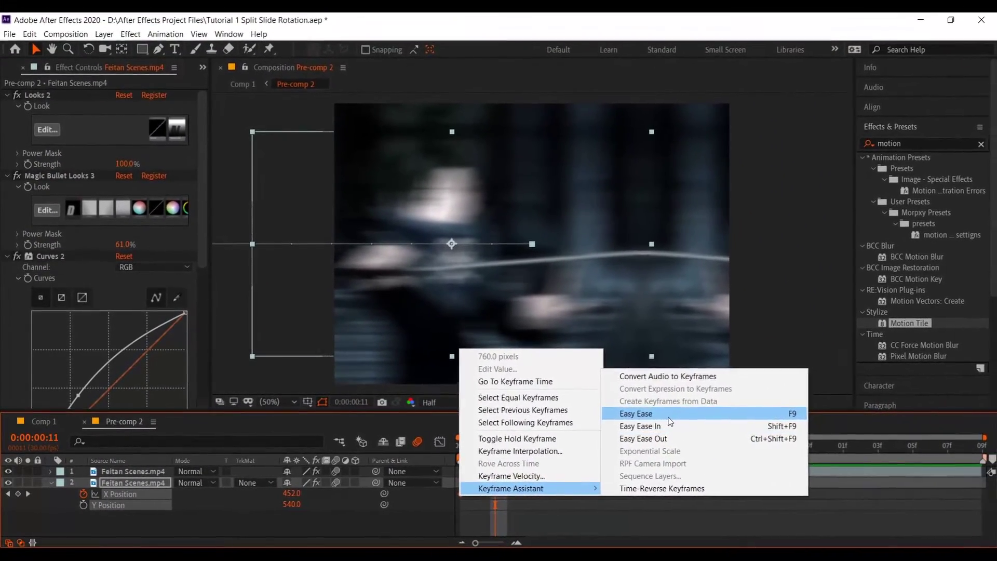
click(737, 403)
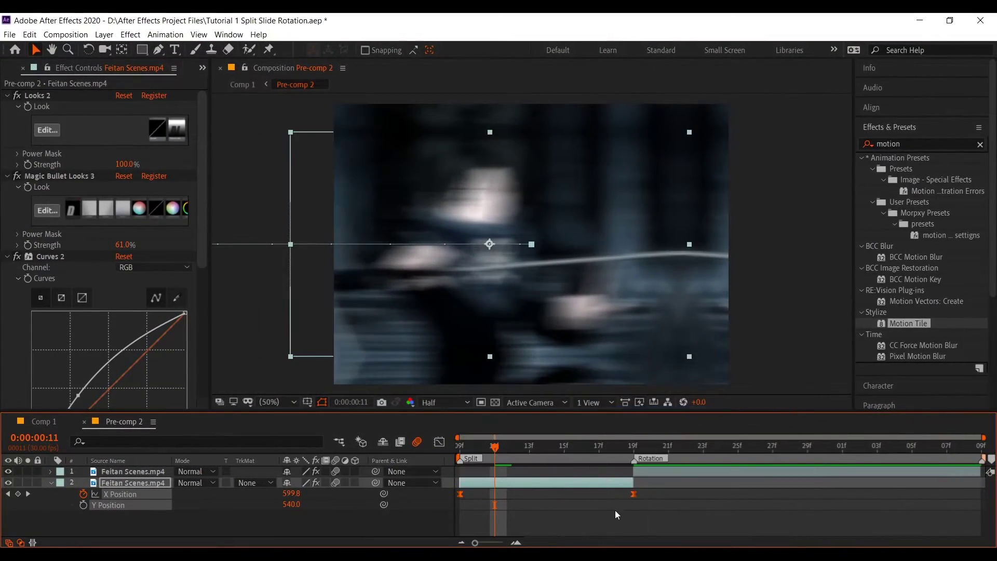
click(639, 445)
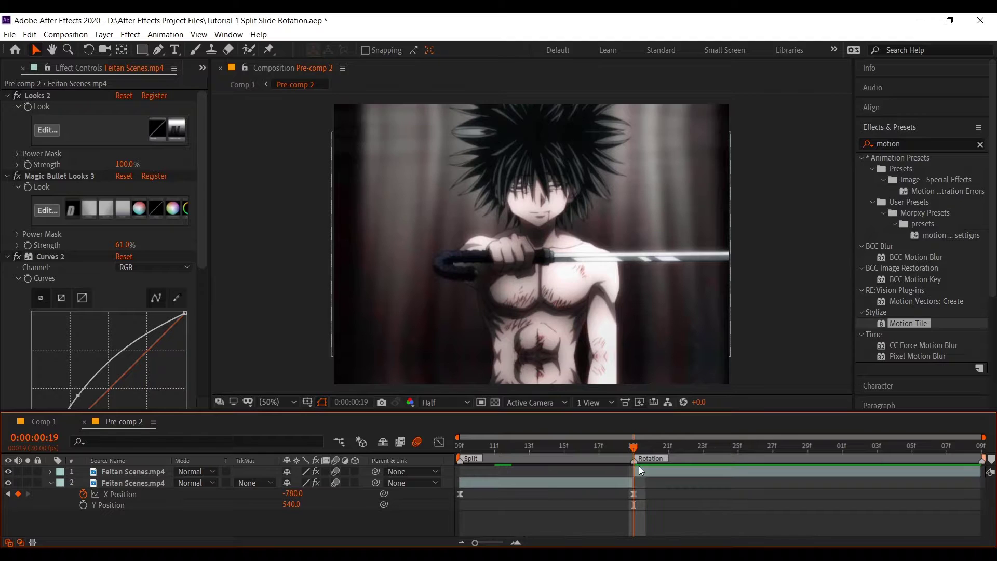
Separate the top Feitan Scenes layer's Position into X and Y dimensions.
click(638, 468)
key(p)
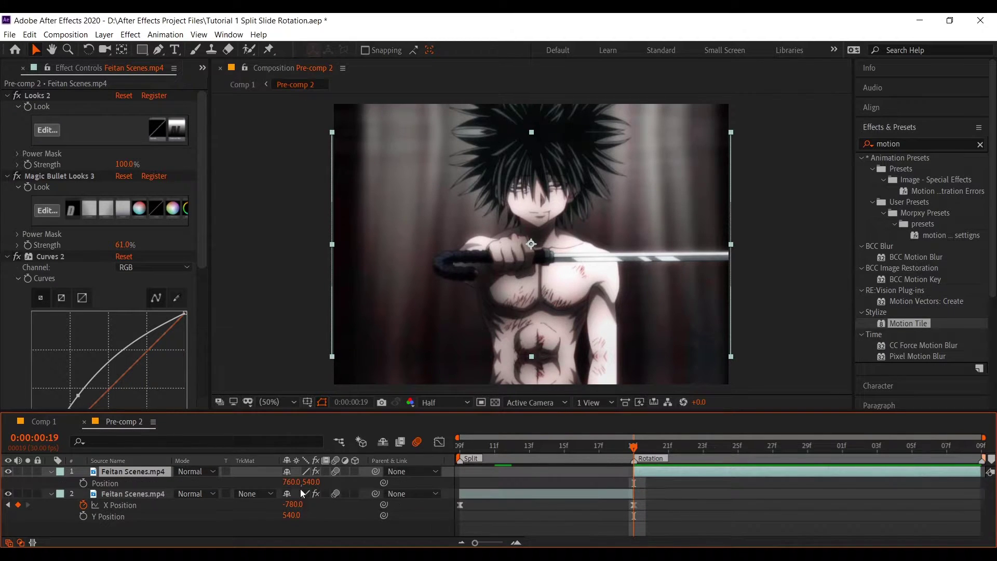
right_click(122, 484)
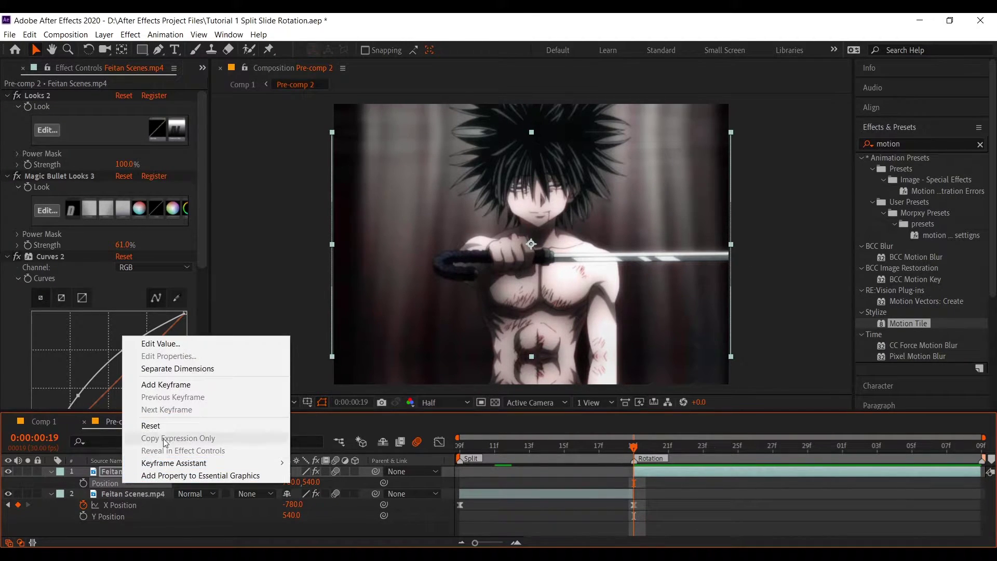
click(196, 369)
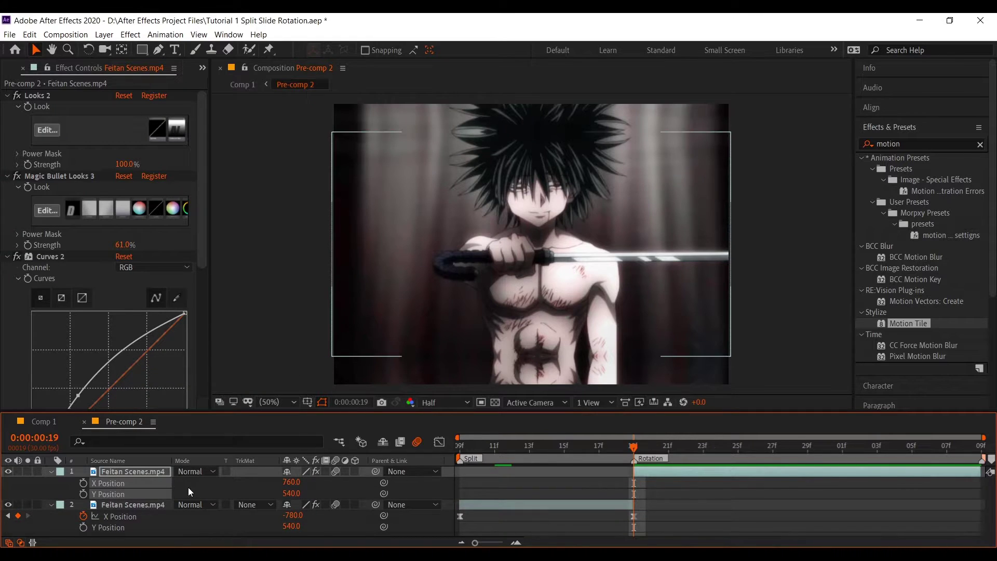
Keyframe the top layer's X Position out to 2303 and apply Easy Ease.
click(82, 482)
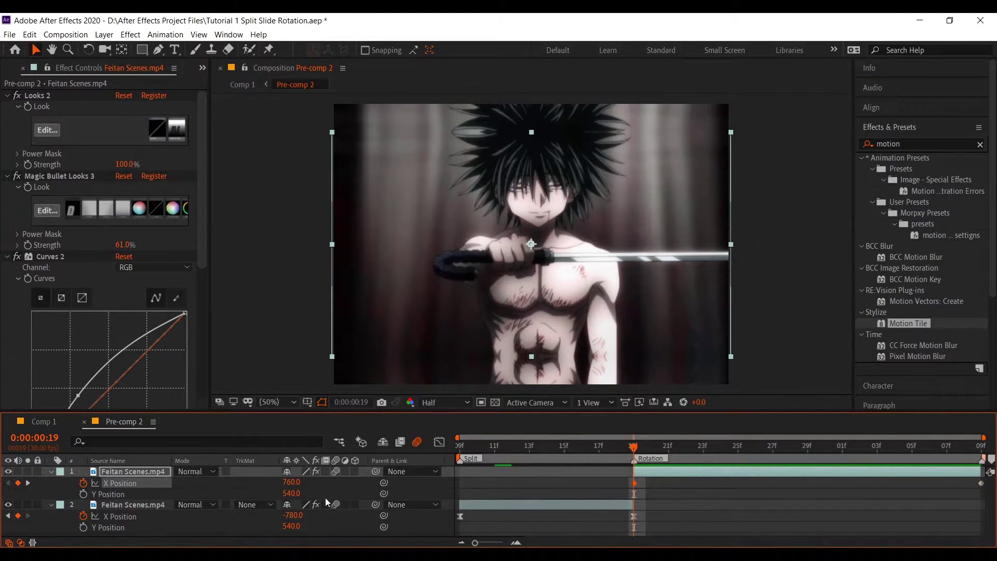
drag(292, 486, 452, 483)
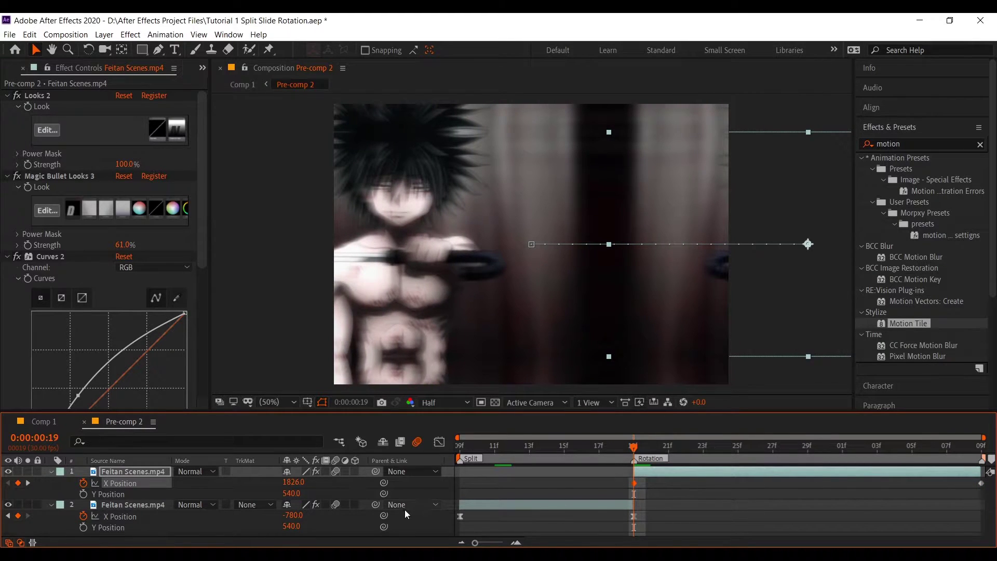
drag(291, 486, 599, 482)
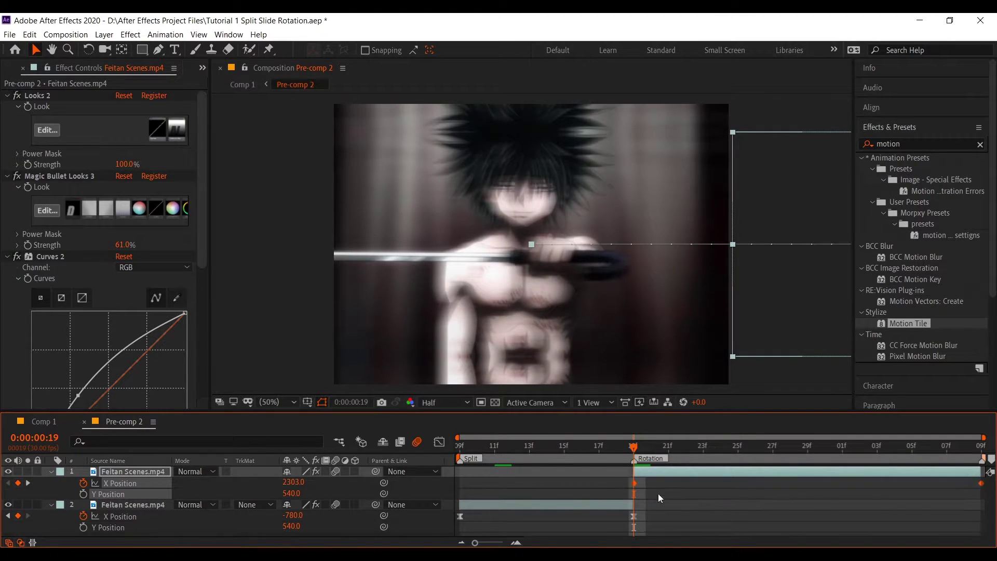
right_click(634, 484)
mouse_move(649, 476)
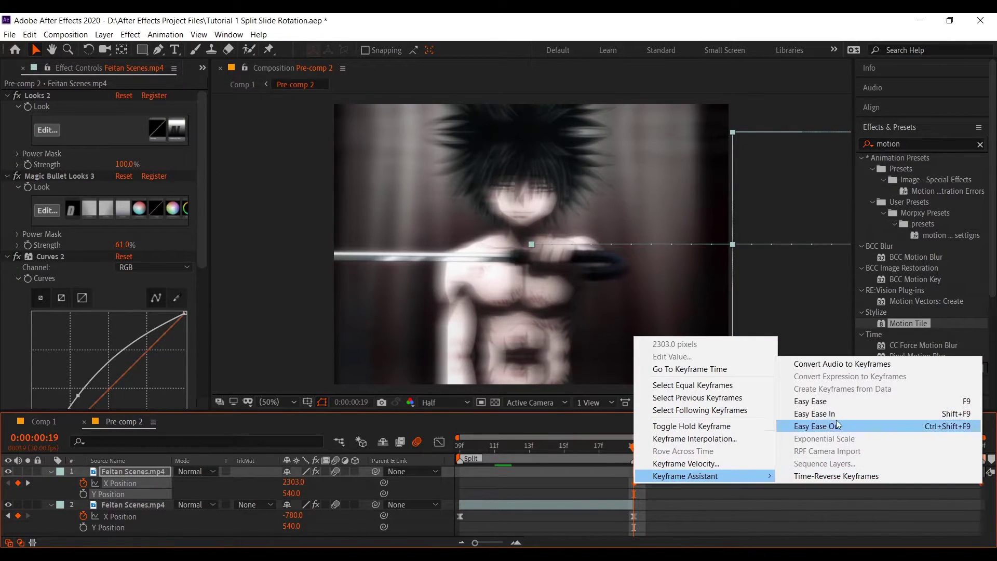
click(838, 405)
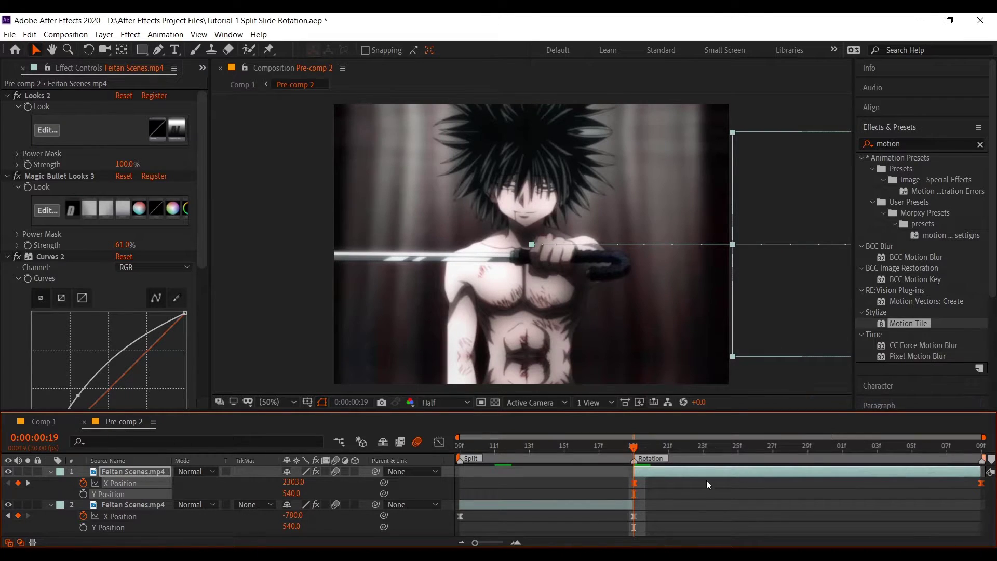
In the X Position value graph, make the curve drop steeply then ease into the final key.
click(441, 442)
right_click(680, 488)
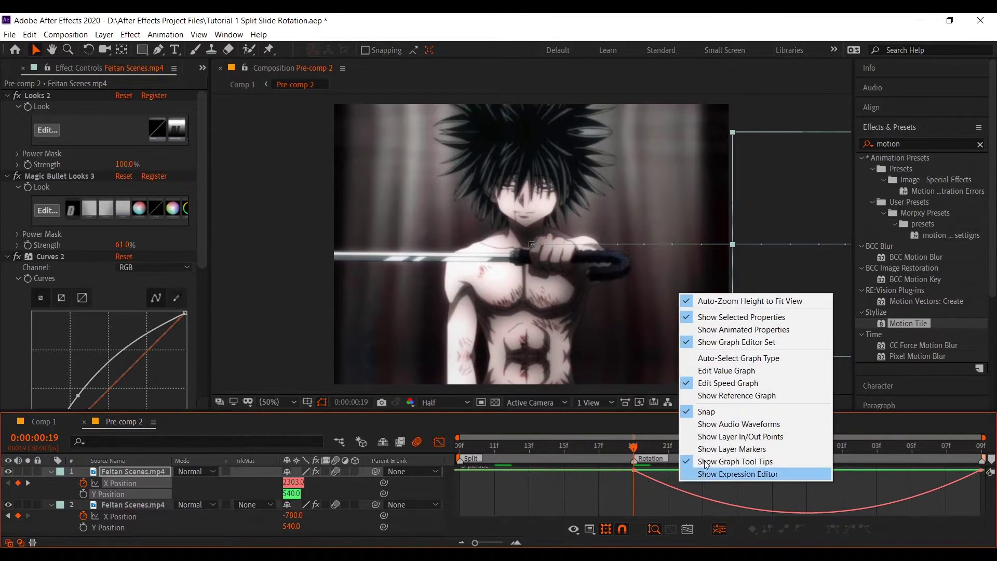
click(723, 370)
click(723, 370)
click(152, 484)
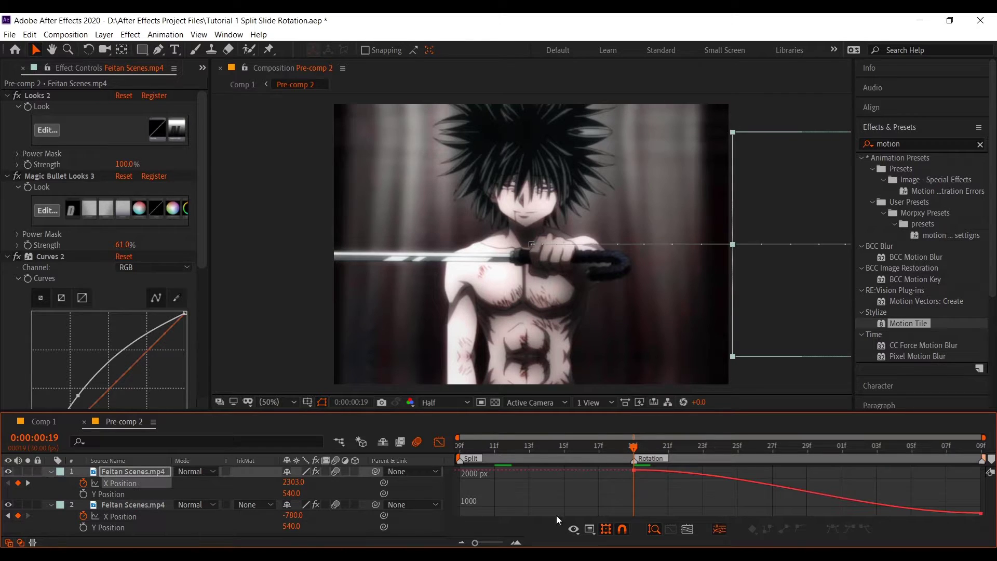
drag(749, 470, 638, 513)
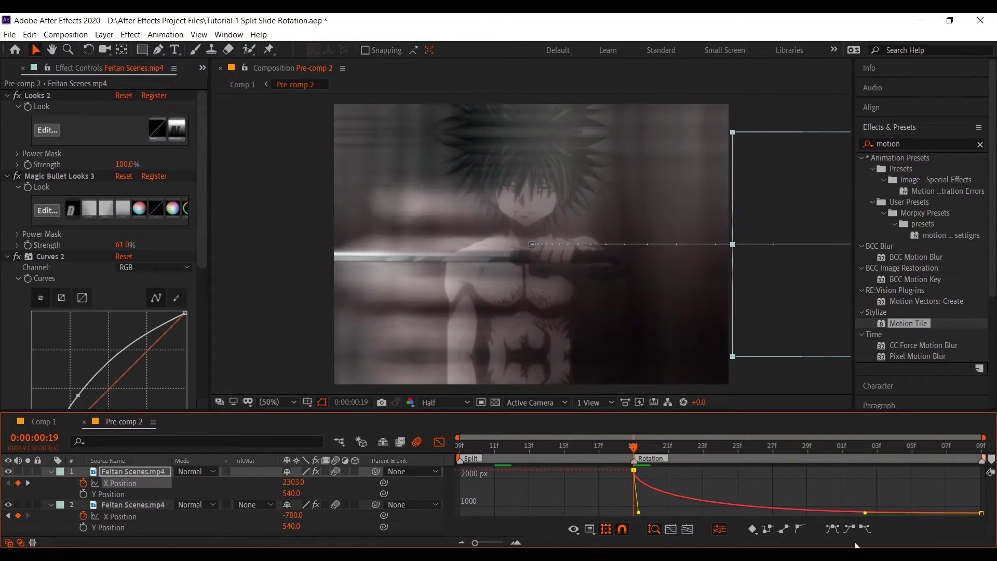
drag(865, 515, 651, 513)
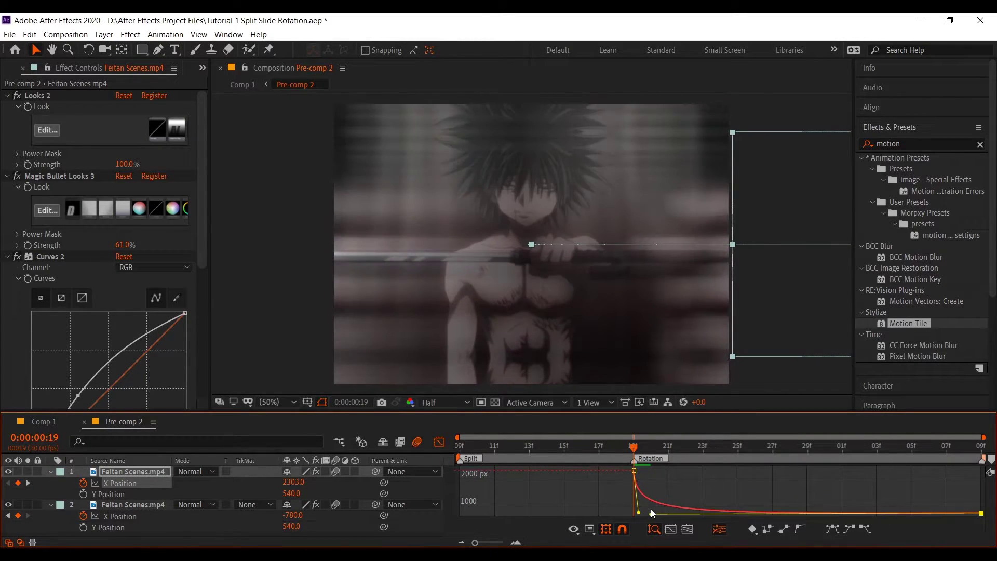
Move the first X Position keyframe a few frames earlier, sharpen the speed curve's start, and preview.
click(442, 444)
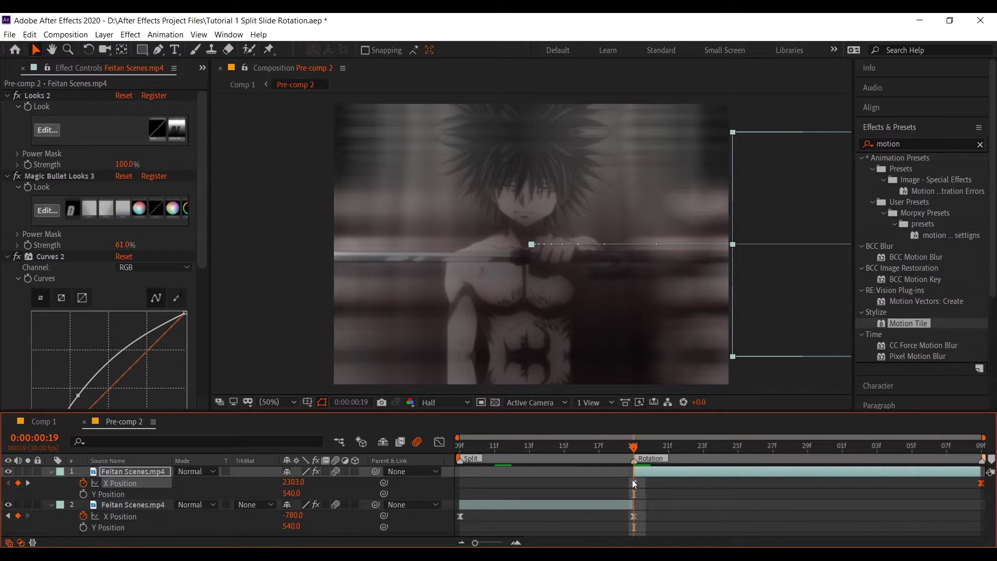
drag(634, 483, 617, 483)
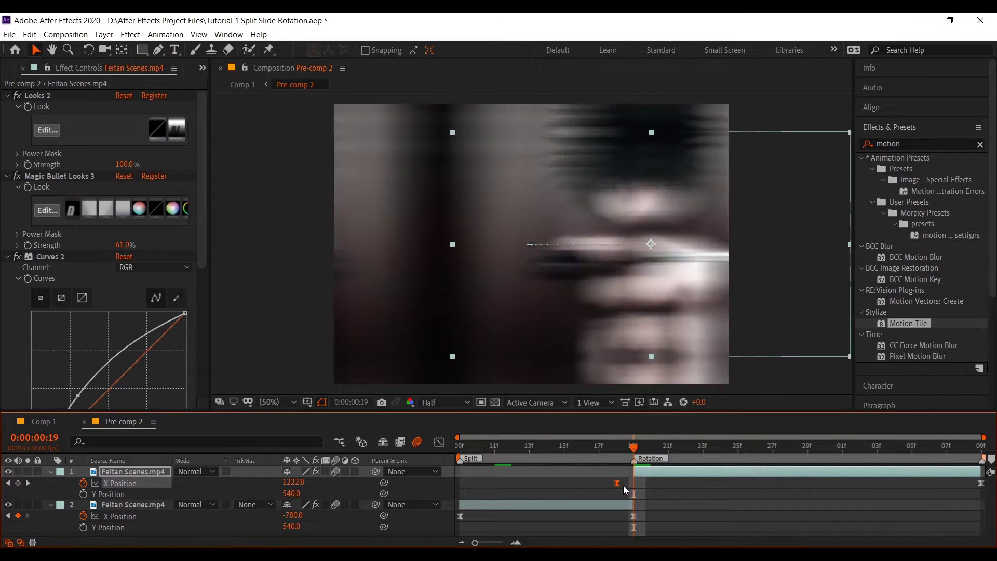
click(439, 442)
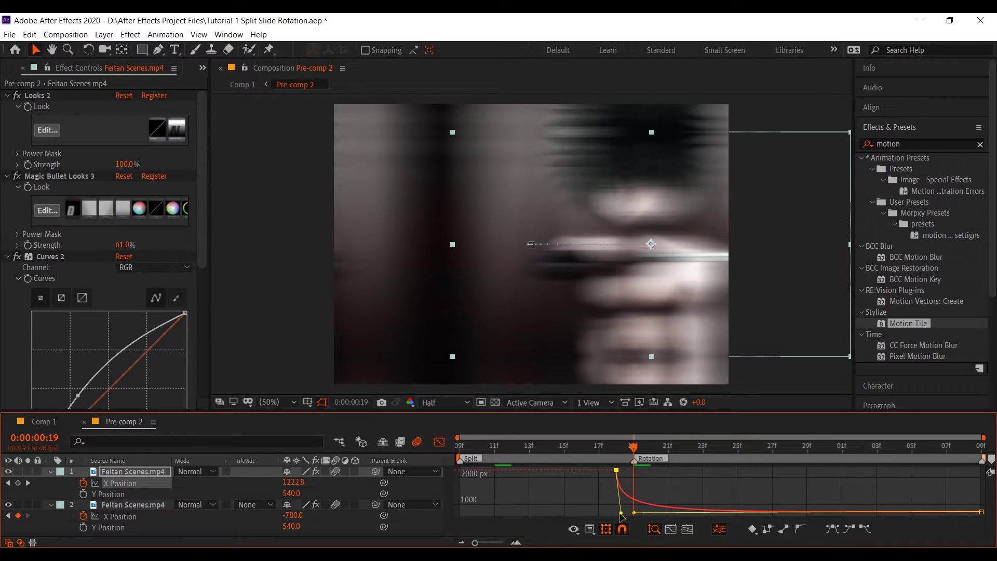
mouse_move(621, 513)
mouse_down()
mouse_move(635, 510)
mouse_move(595, 509)
mouse_up()
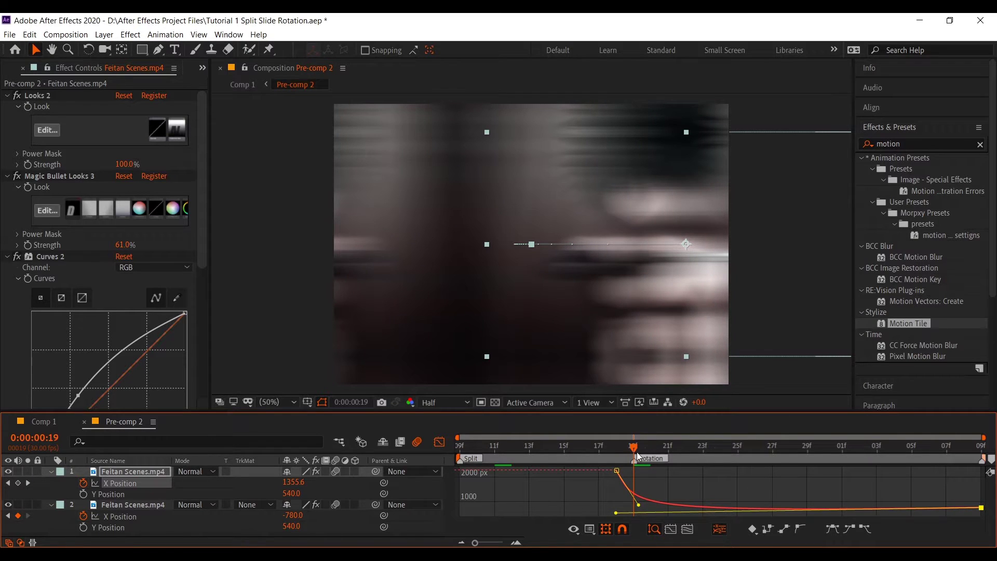
drag(636, 451, 872, 469)
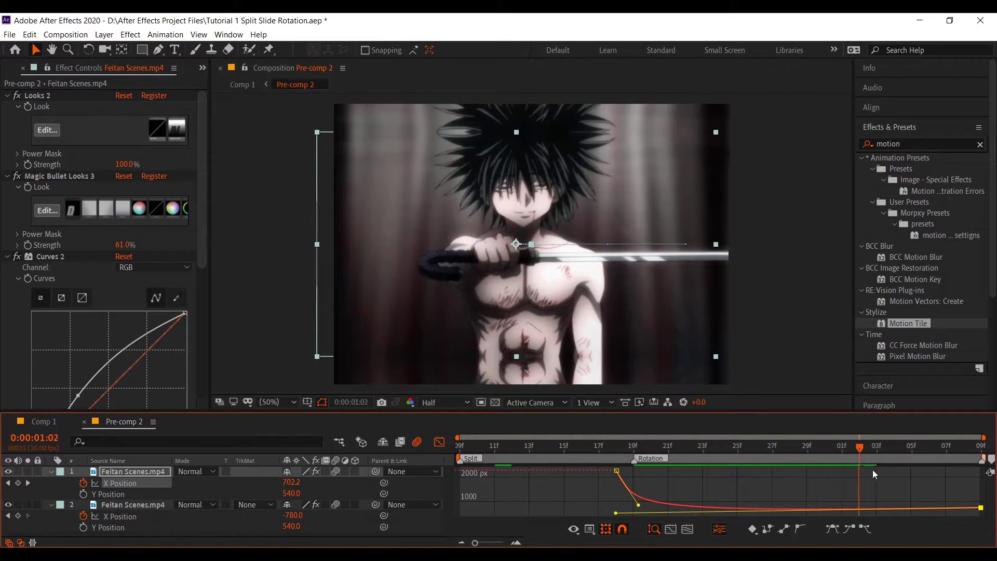
key(space)
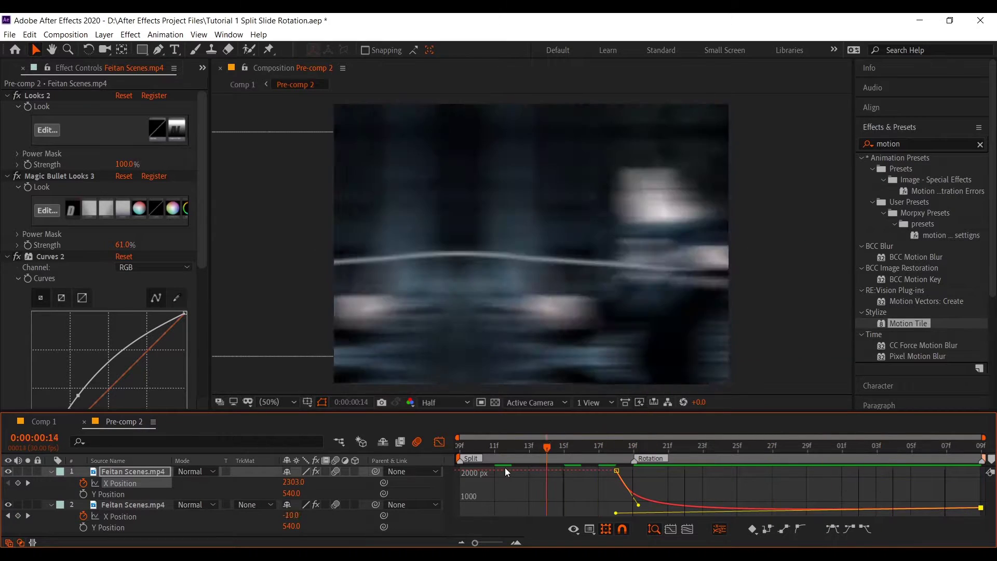
Drag layer 2's X Position speed handles for a gradual start and sharp final acceleration, then preview.
drag(503, 447, 457, 463)
click(440, 442)
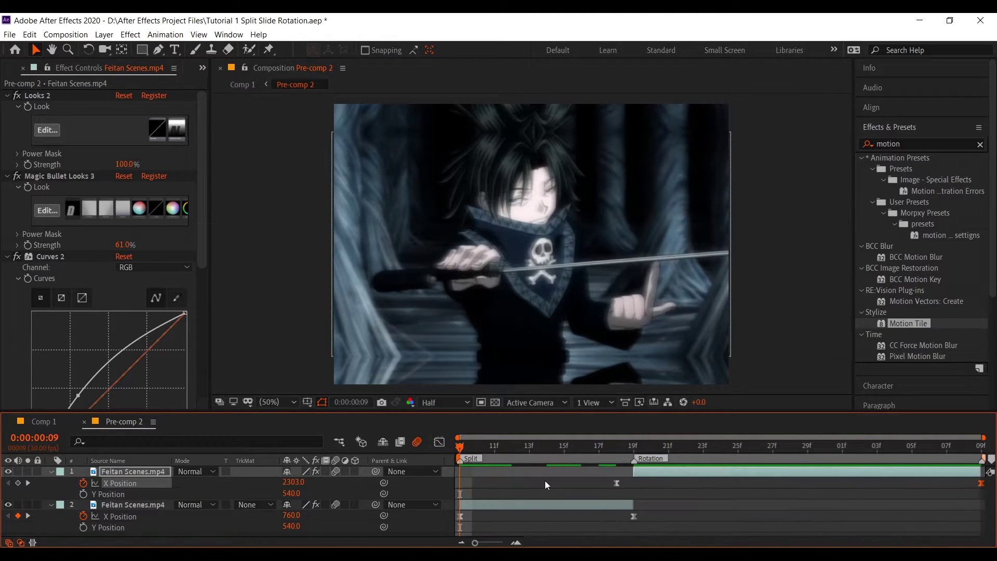
click(458, 514)
click(440, 442)
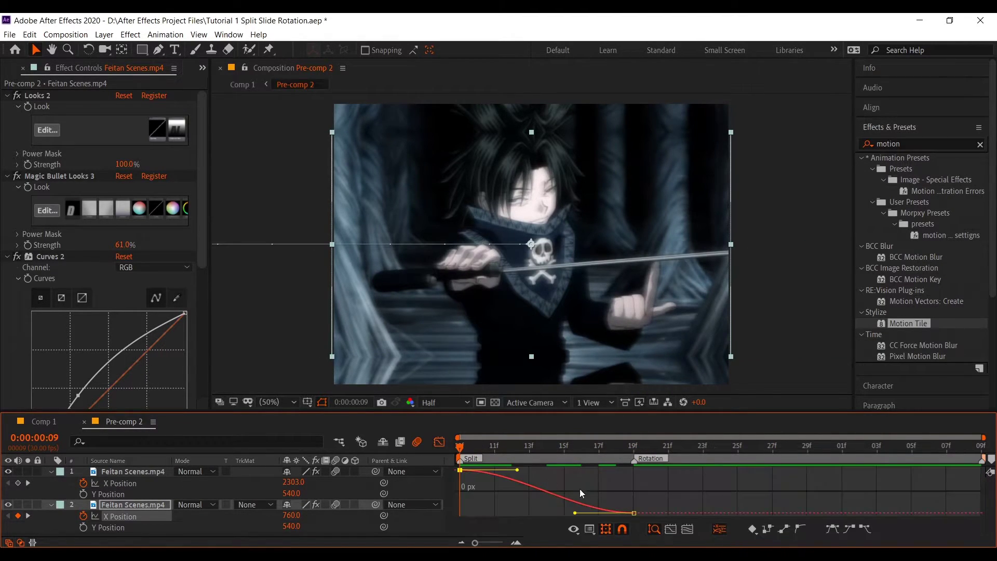
drag(575, 513, 628, 476)
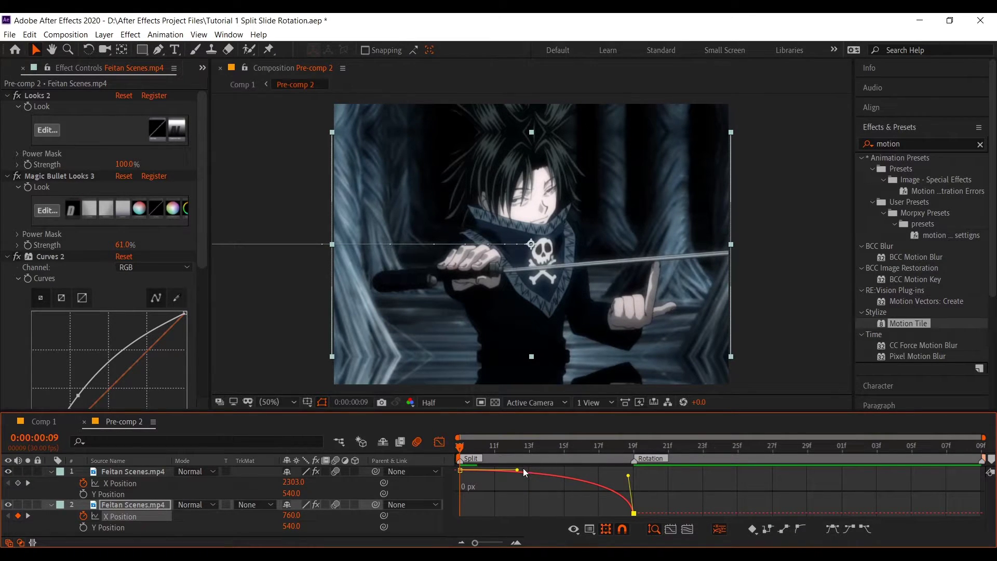
drag(564, 470, 609, 472)
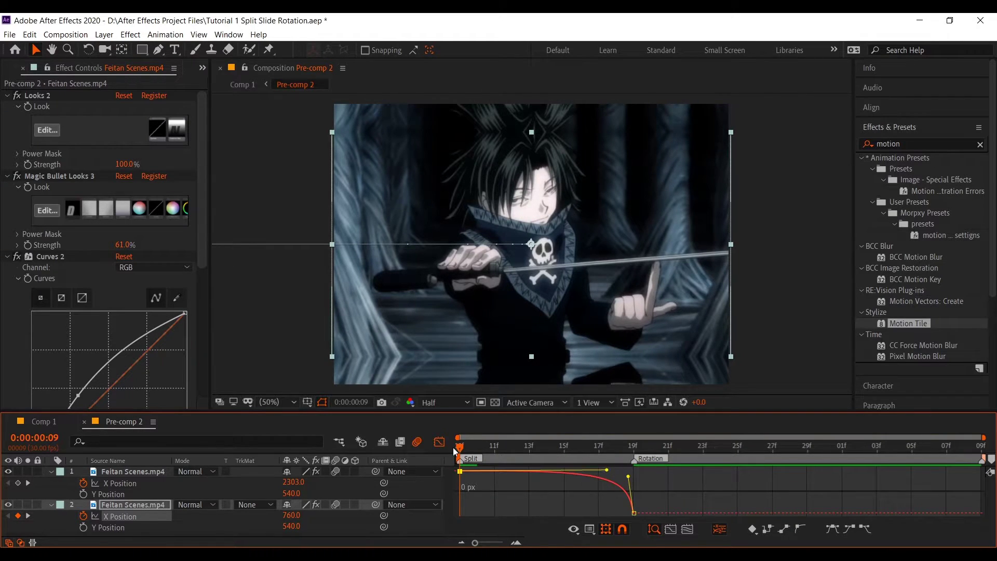
click(439, 444)
mouse_move(554, 451)
mouse_down()
mouse_move(949, 467)
mouse_move(458, 488)
mouse_up()
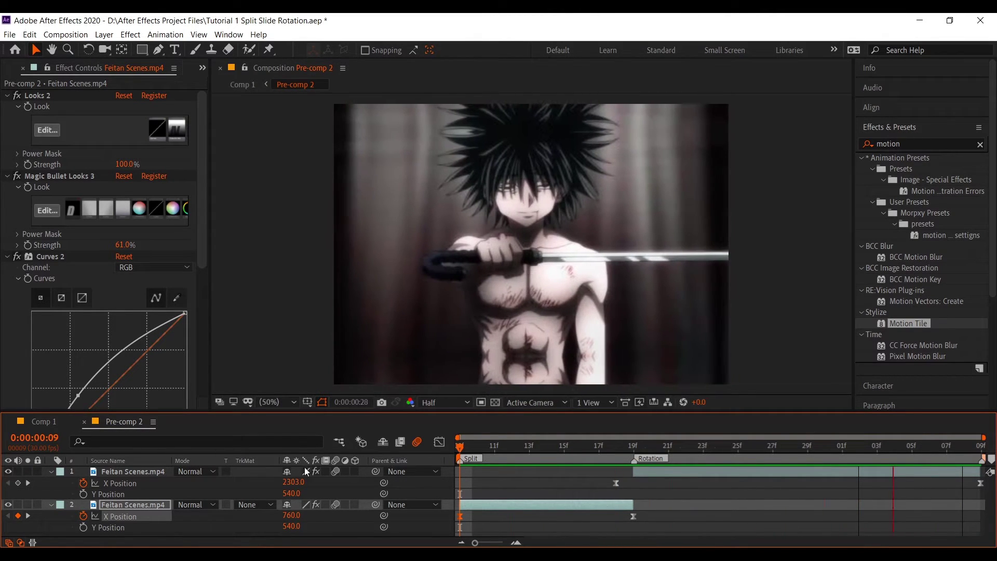
key(space)
Back in Comp 1, show Pre-comp 1 again, preview the transition, and select both pre-comp layers.
click(84, 422)
drag(539, 446, 391, 478)
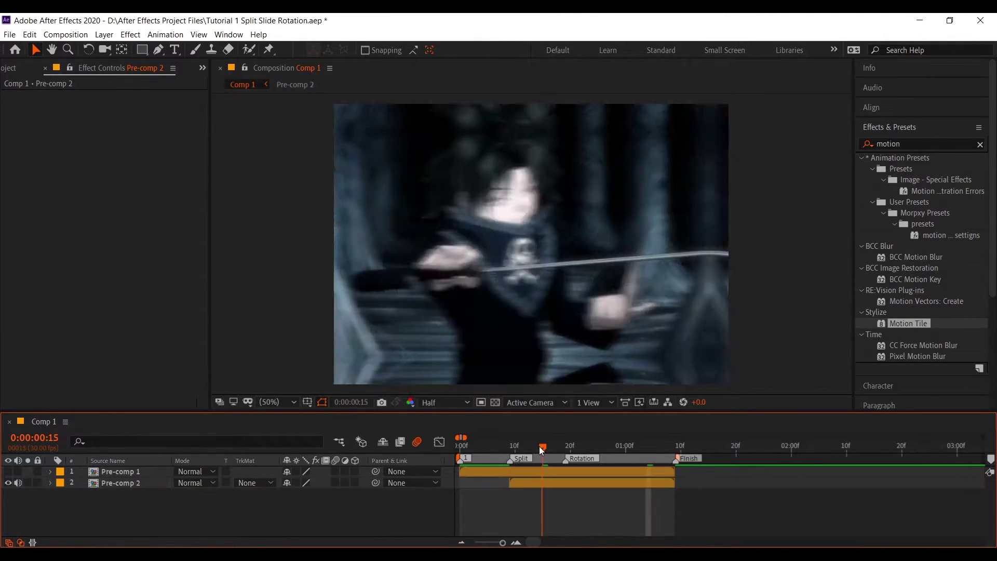
click(8, 471)
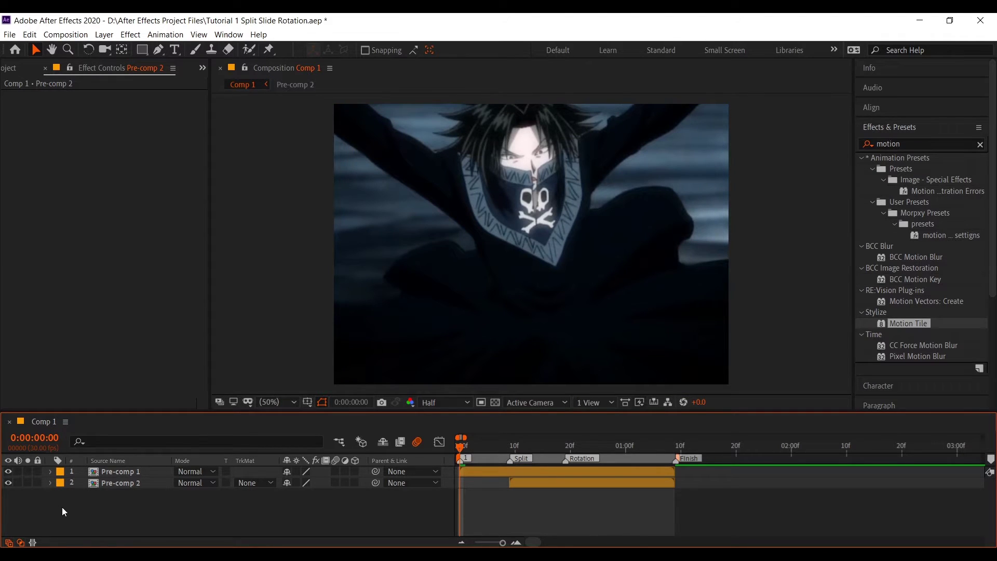
key(space)
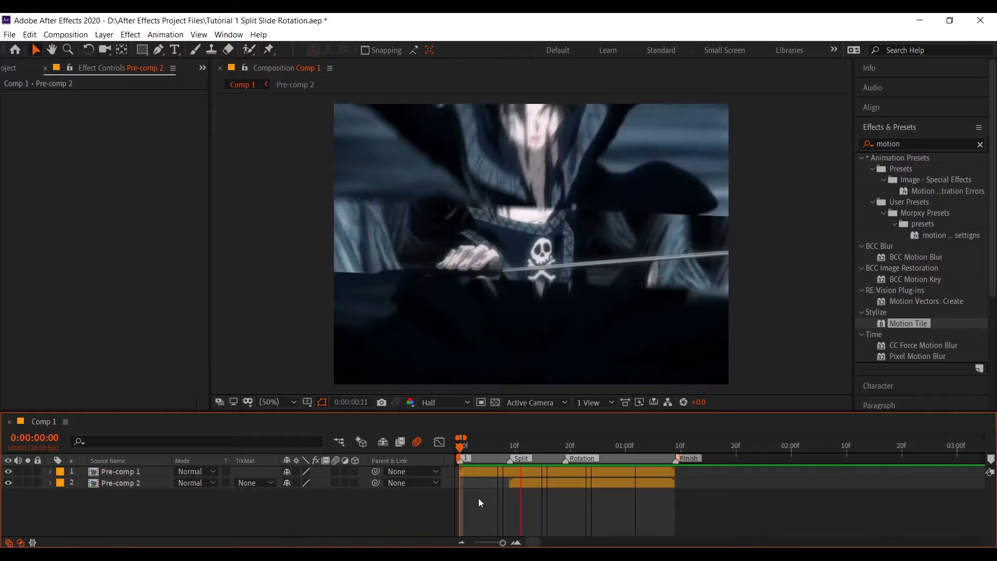
key(space)
drag(479, 498, 449, 483)
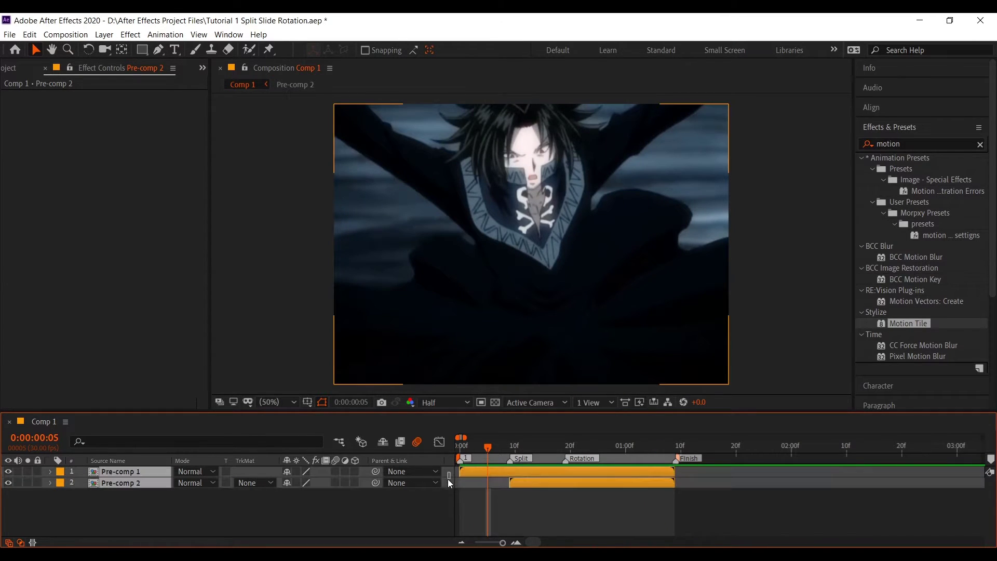
Precompose both layers into Pre-comp 3 and keyframe its Scale at 500%.
right_click(471, 474)
click(525, 424)
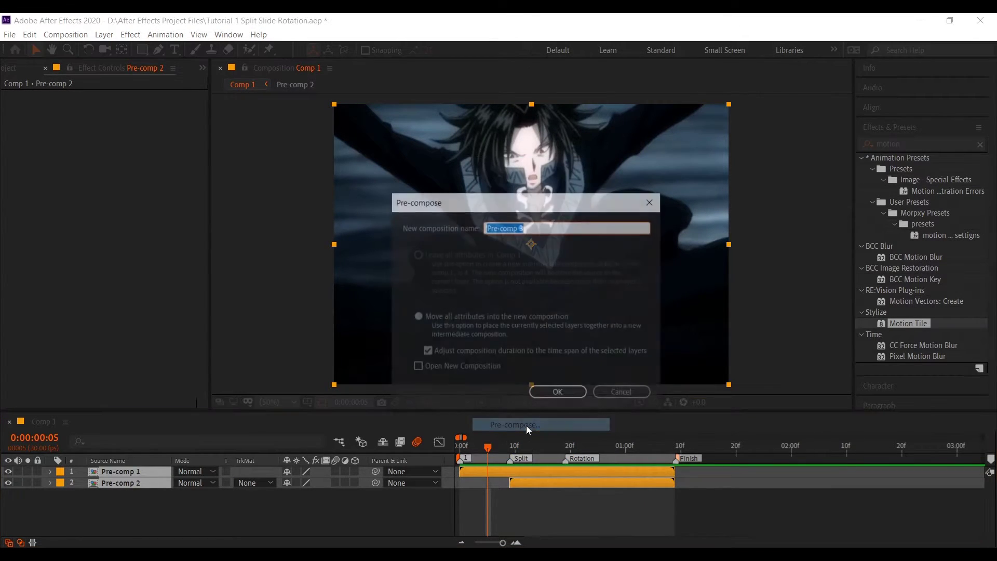
click(558, 393)
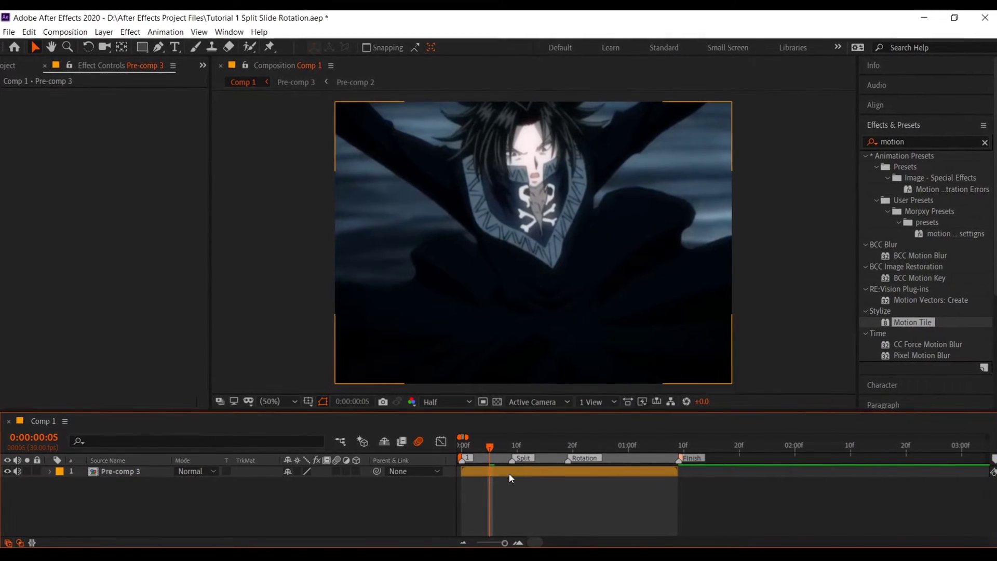
key(s)
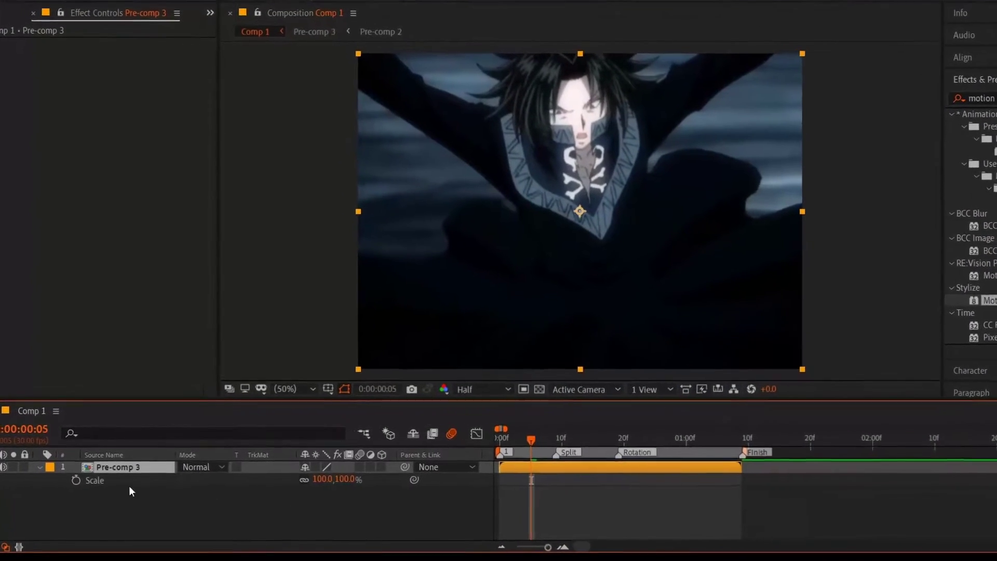
click(76, 480)
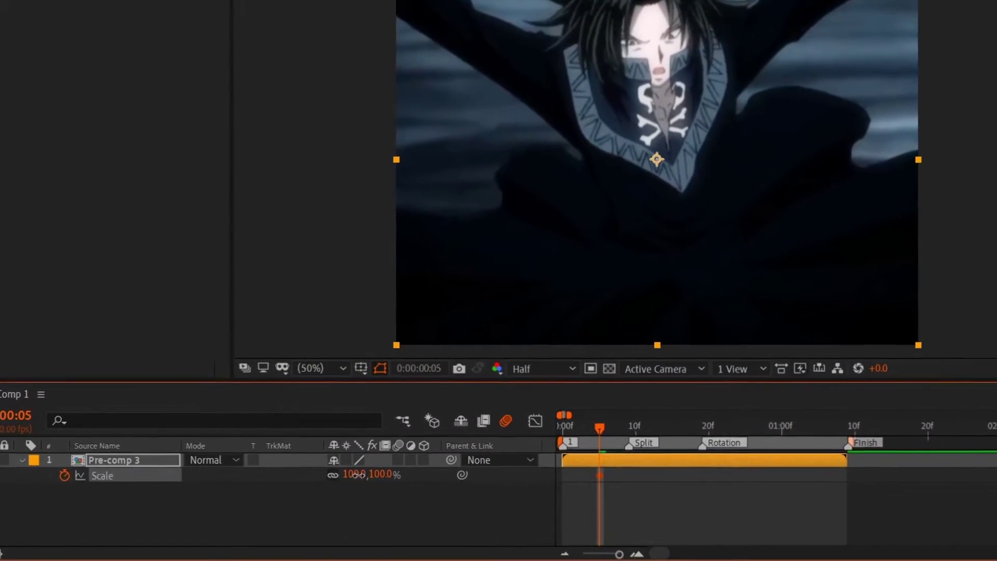
click(320, 479)
text(500)
key(Return)
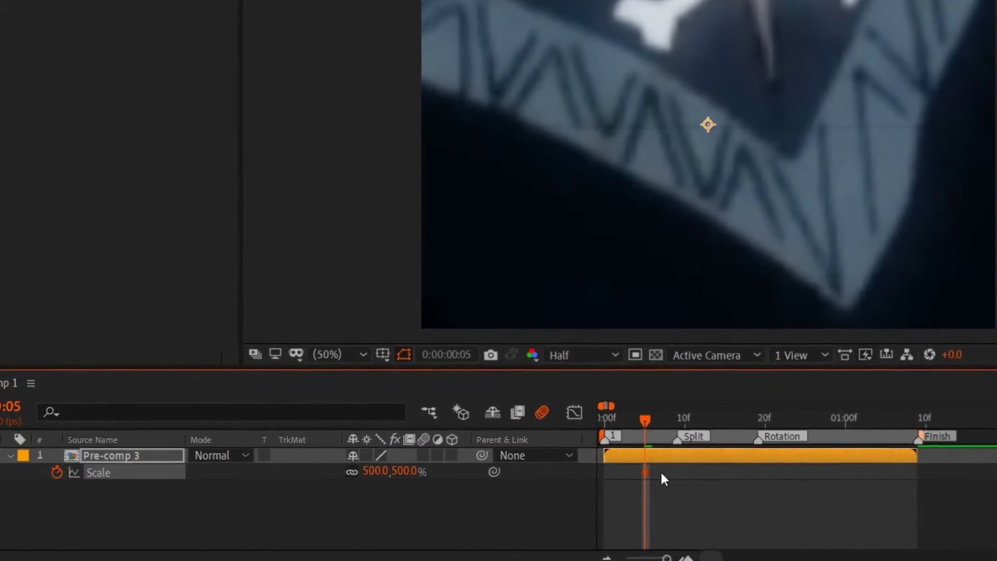
Add Scale keyframes of 100% at the Rotation marker and 35% at frame 29.
click(385, 471)
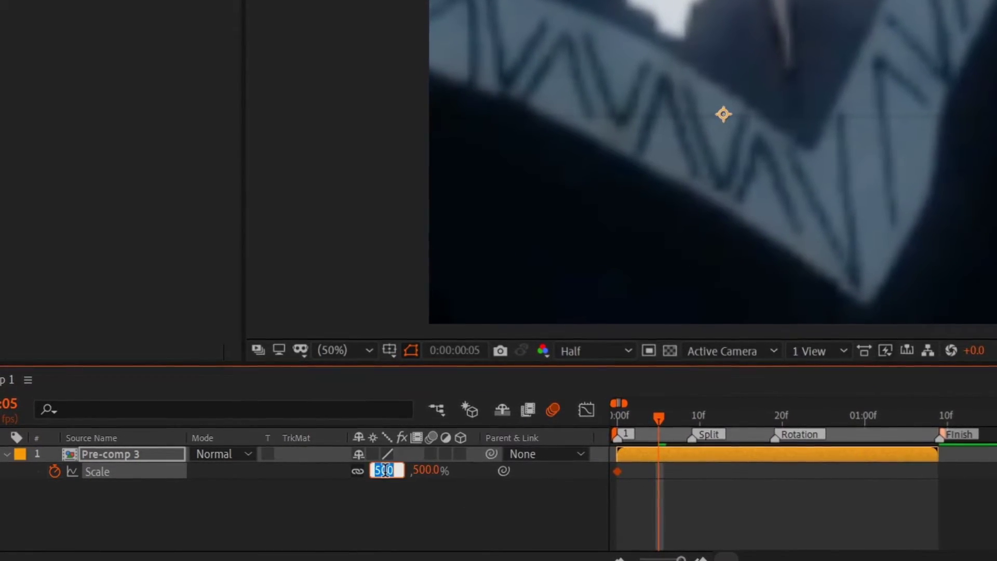
text(100)
key(Return)
drag(665, 472, 767, 471)
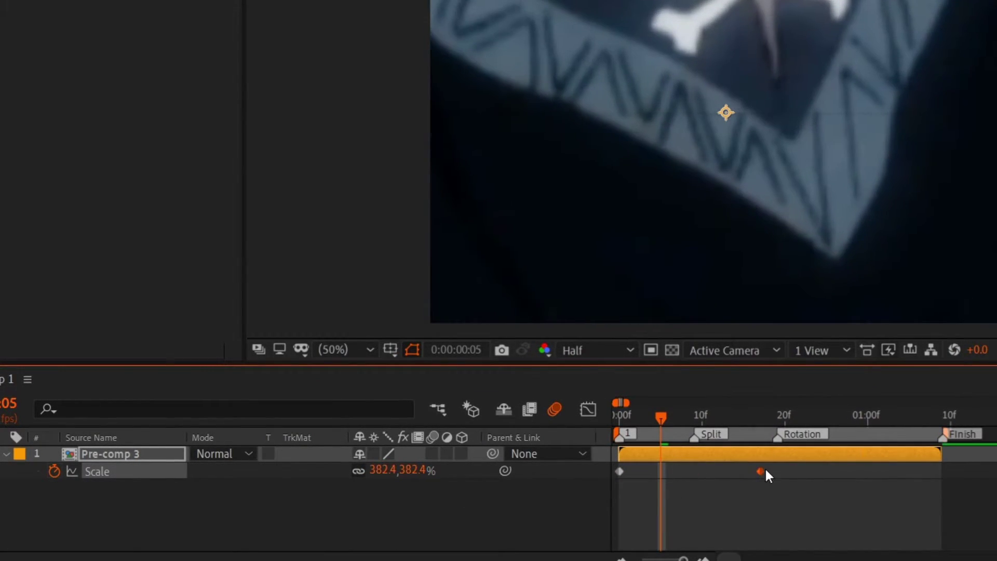
click(777, 419)
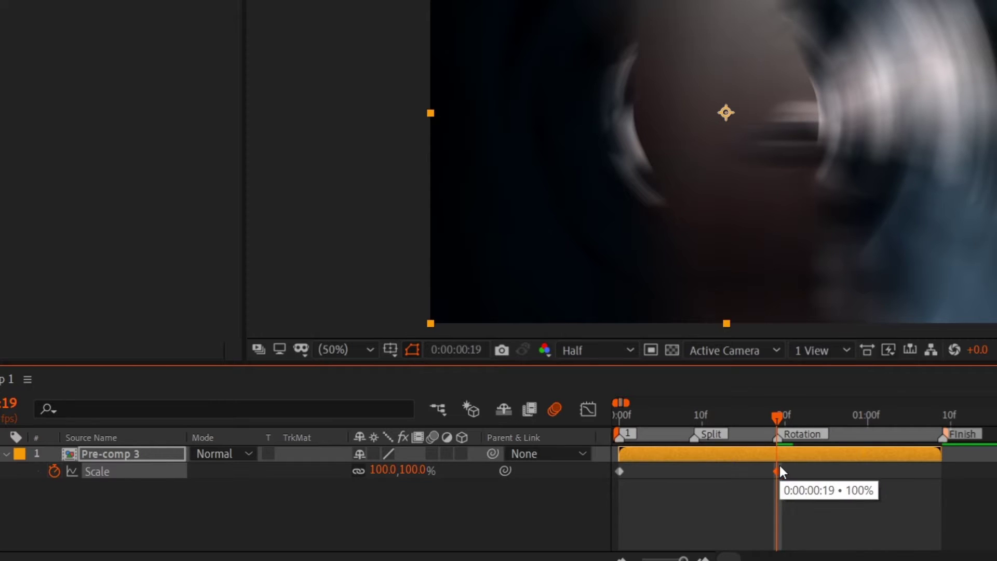
click(859, 415)
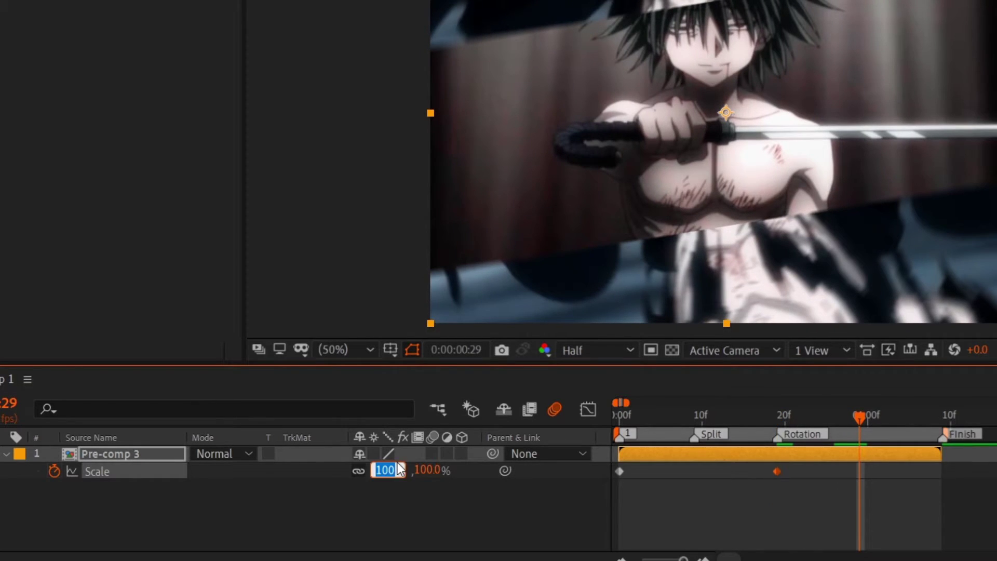
text(35)
key(Return)
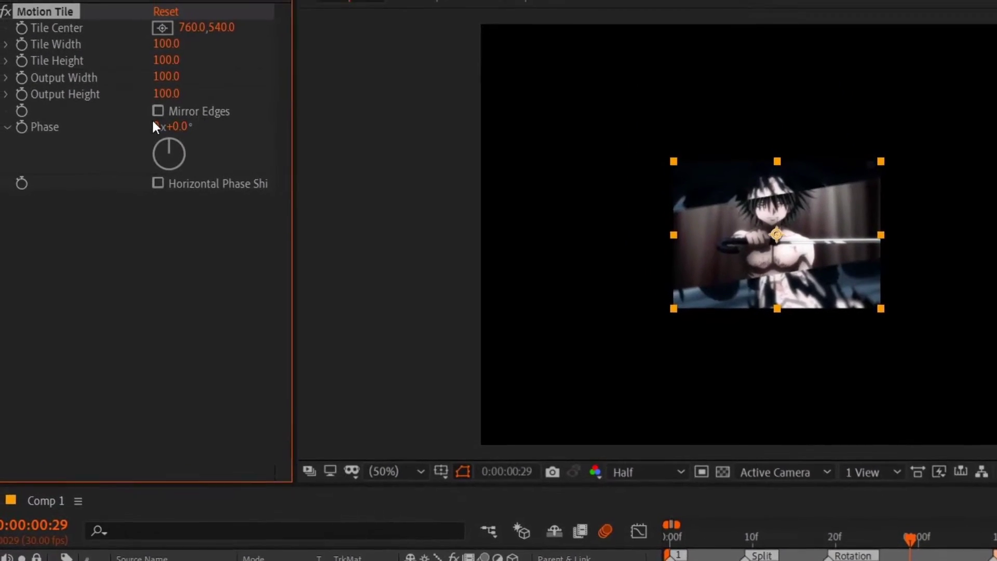
Enable Motion Tile's Mirror Edges and set Output Height and Output Width to 300.
click(157, 110)
click(166, 93)
key(BackSpace)
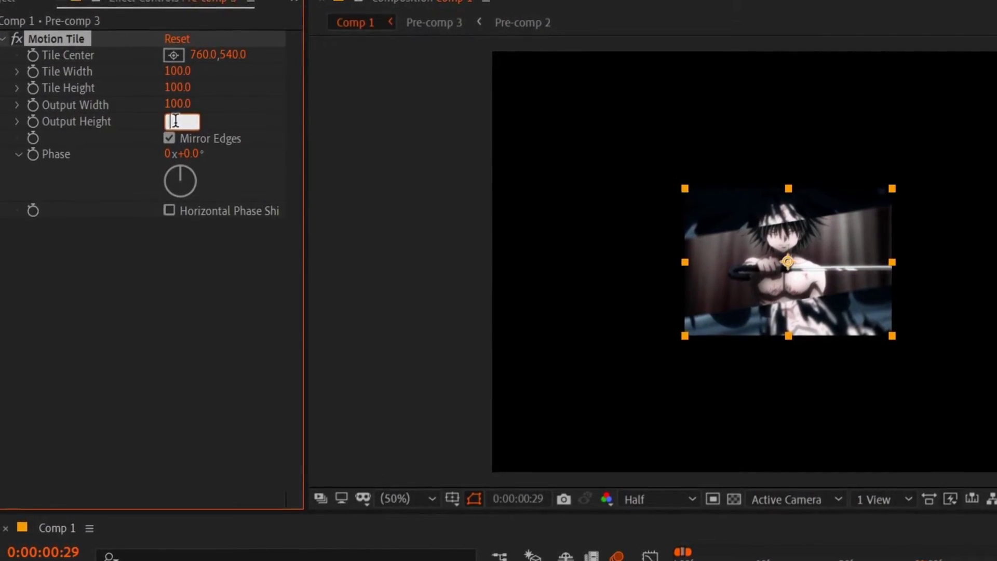
text(300)
key(Return)
click(181, 105)
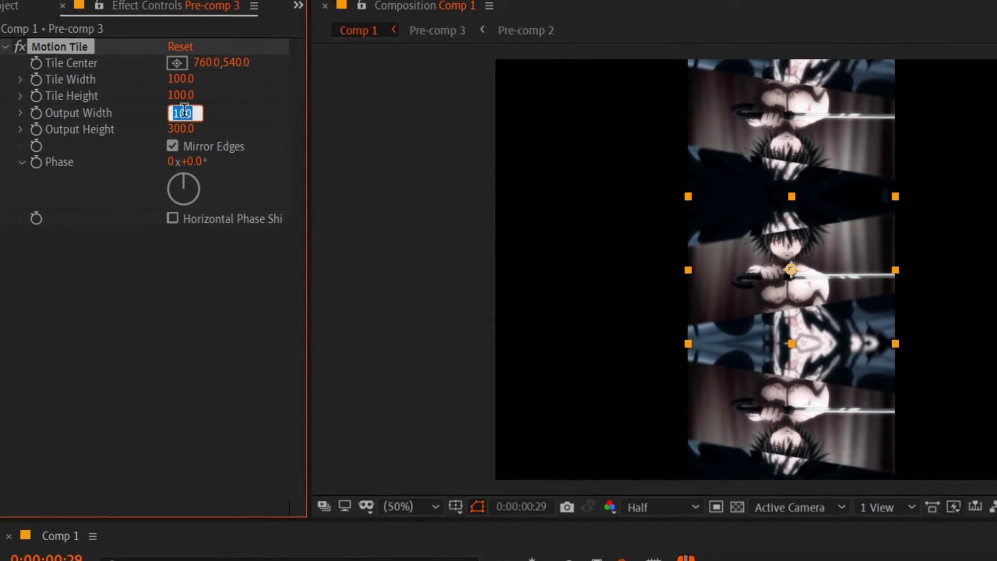
text(300)
key(Return)
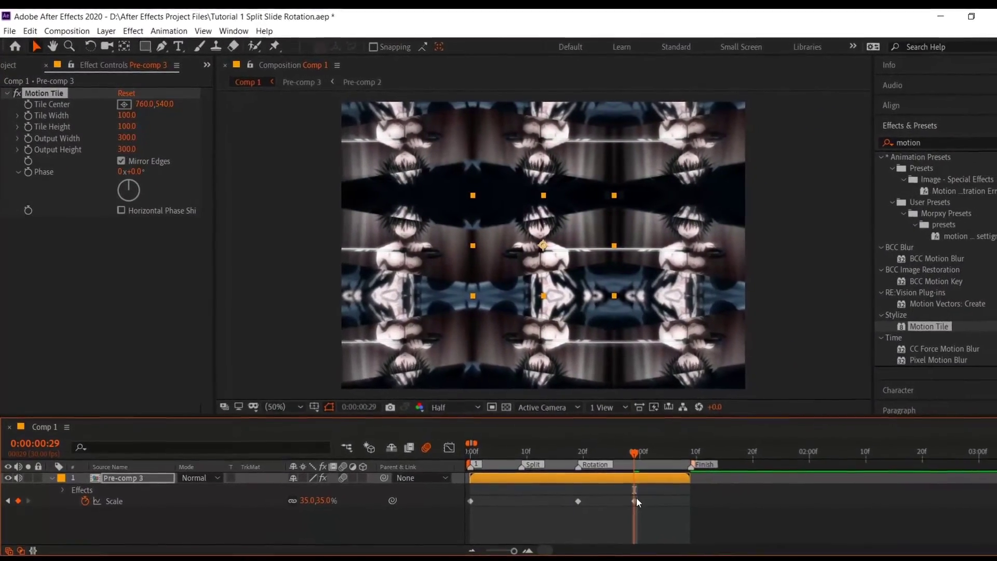
Move the last Scale keyframe to the Finish marker and apply Easy Ease to the Scale keys.
mouse_move(634, 501)
mouse_down()
mouse_move(691, 501)
mouse_move(455, 500)
mouse_up()
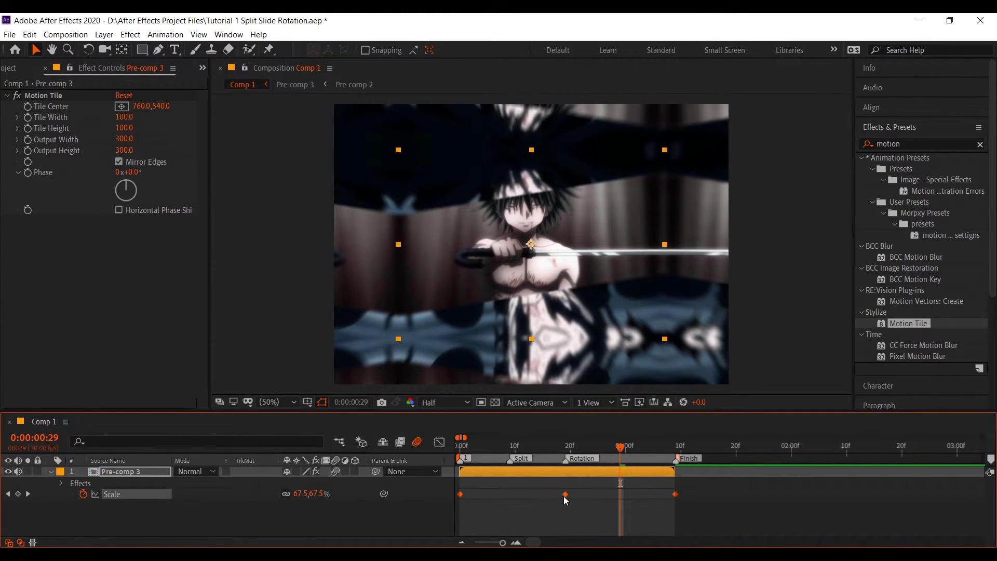
right_click(565, 498)
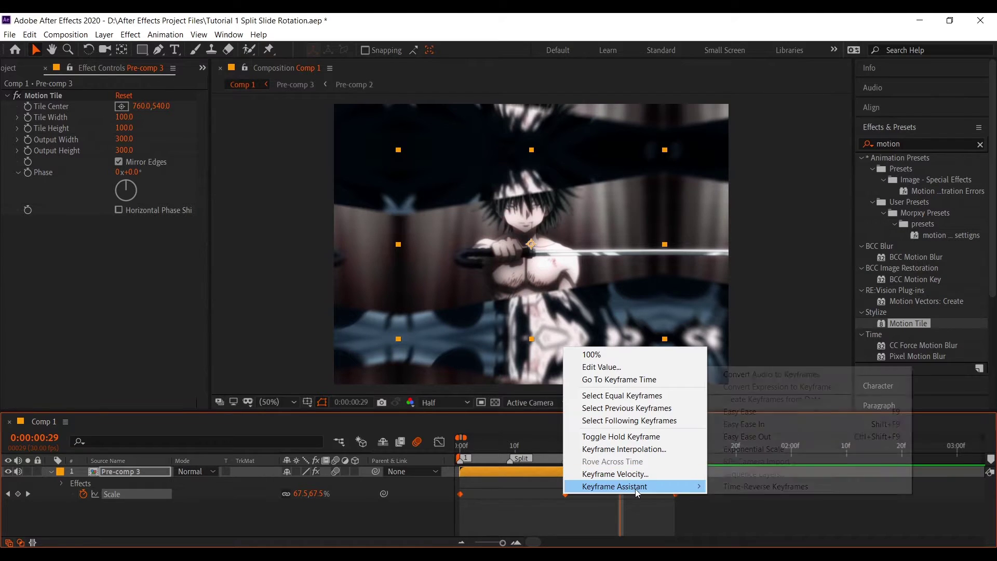
mouse_move(635, 488)
click(764, 411)
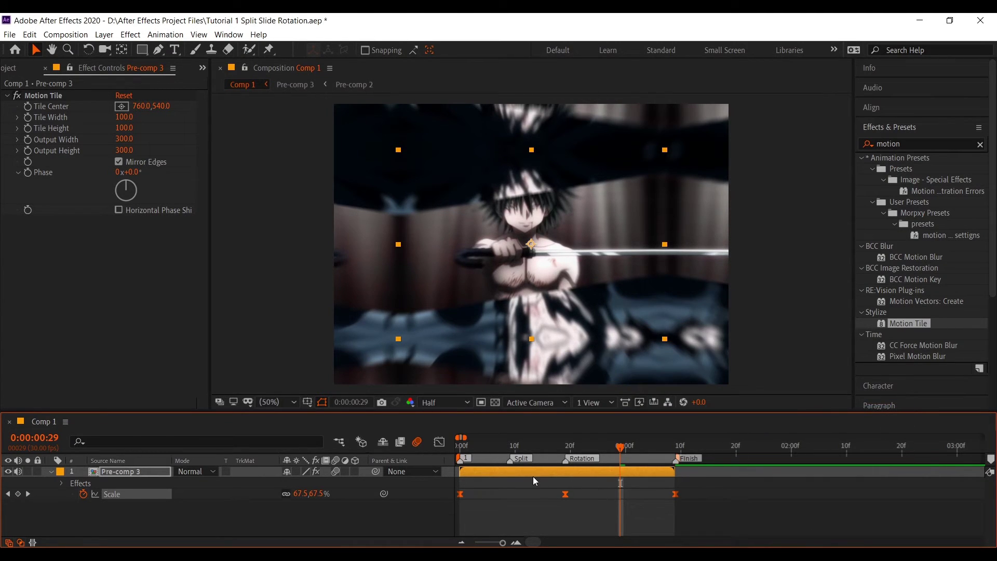
In the Scale value graph, steepen the opening drop and sharpen the final plunge.
click(440, 442)
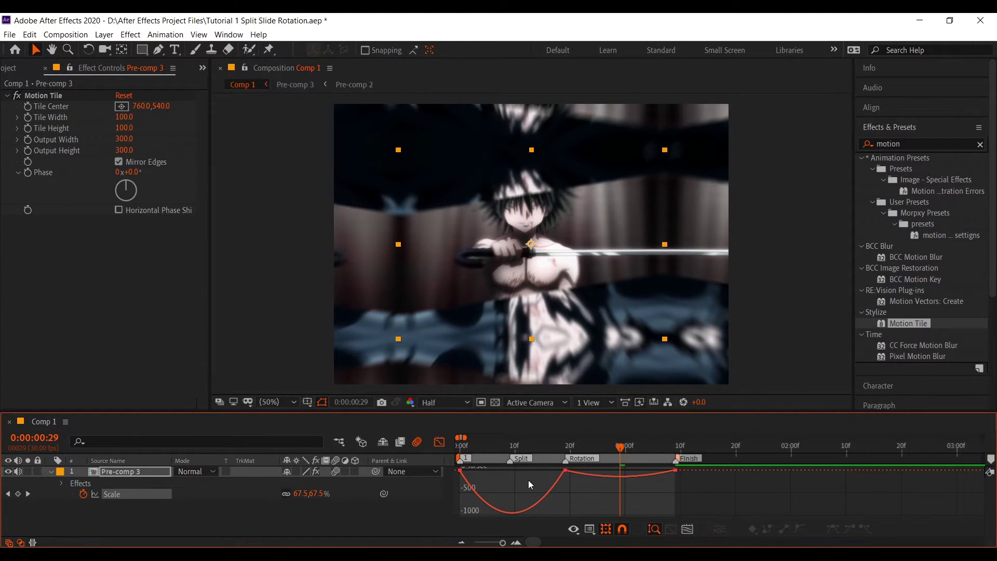
click(589, 529)
click(577, 368)
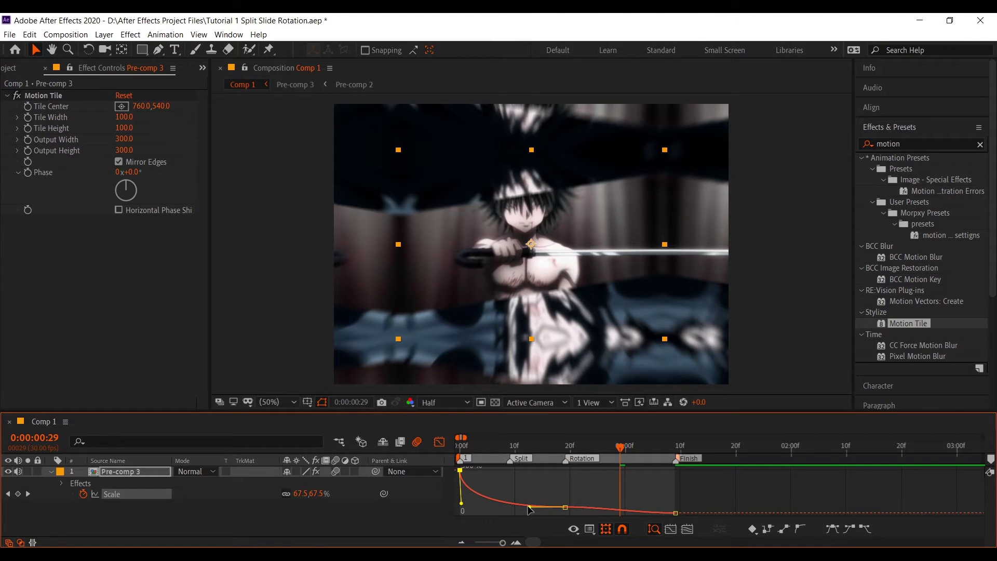
drag(529, 508, 467, 508)
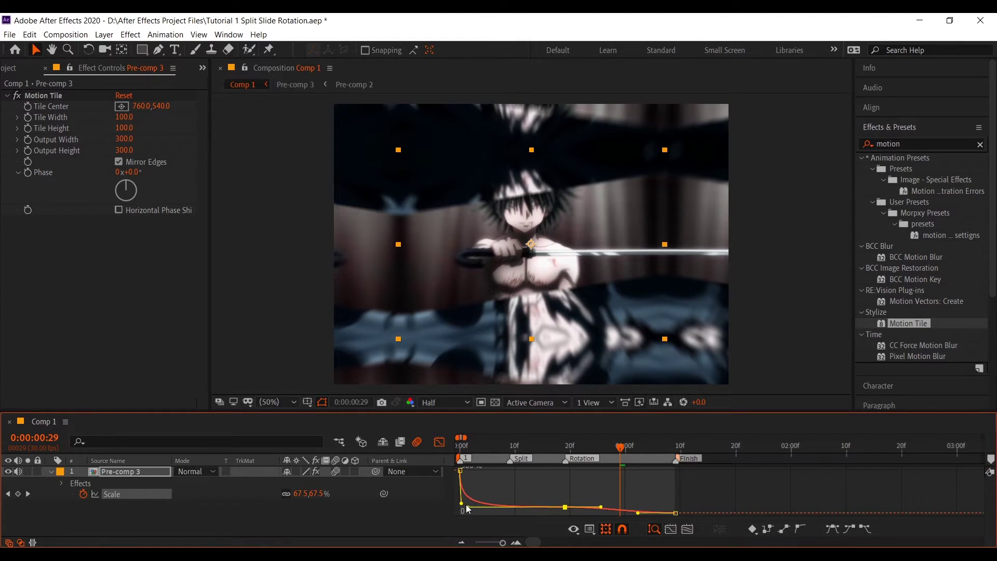
click(517, 542)
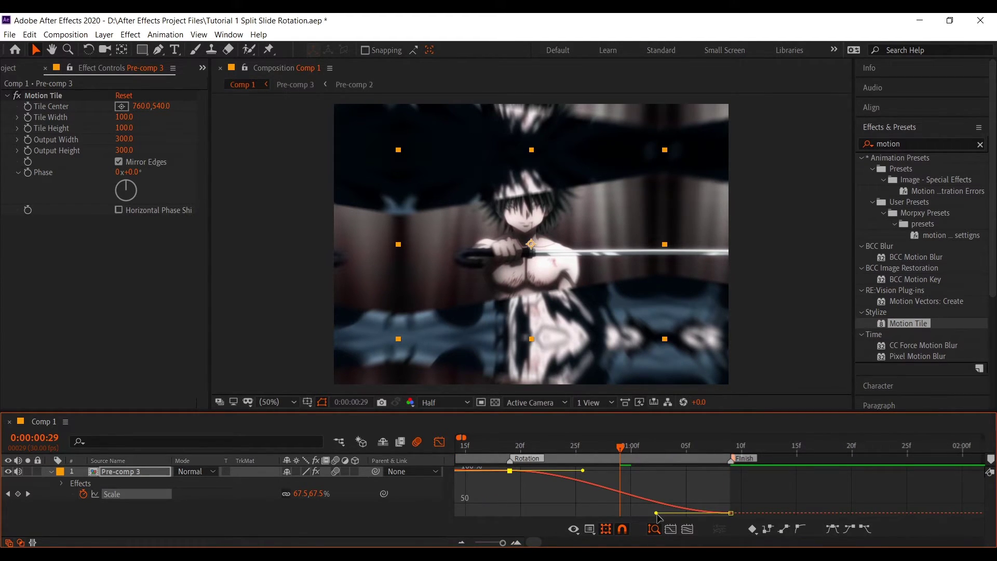
drag(656, 513, 727, 478)
drag(583, 470, 720, 470)
drag(632, 450, 728, 484)
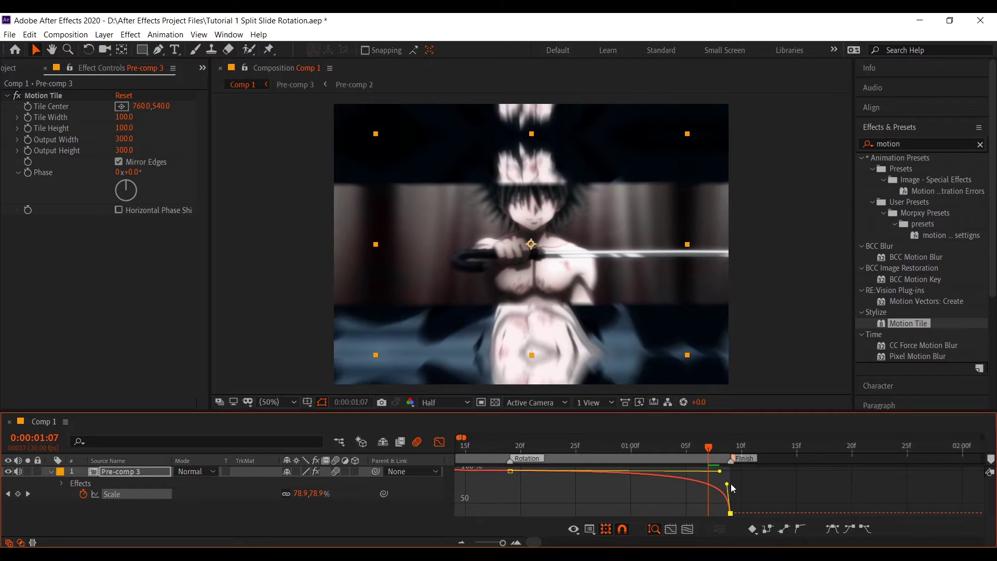
mouse_move(708, 448)
mouse_down()
mouse_move(565, 447)
mouse_move(424, 431)
mouse_up()
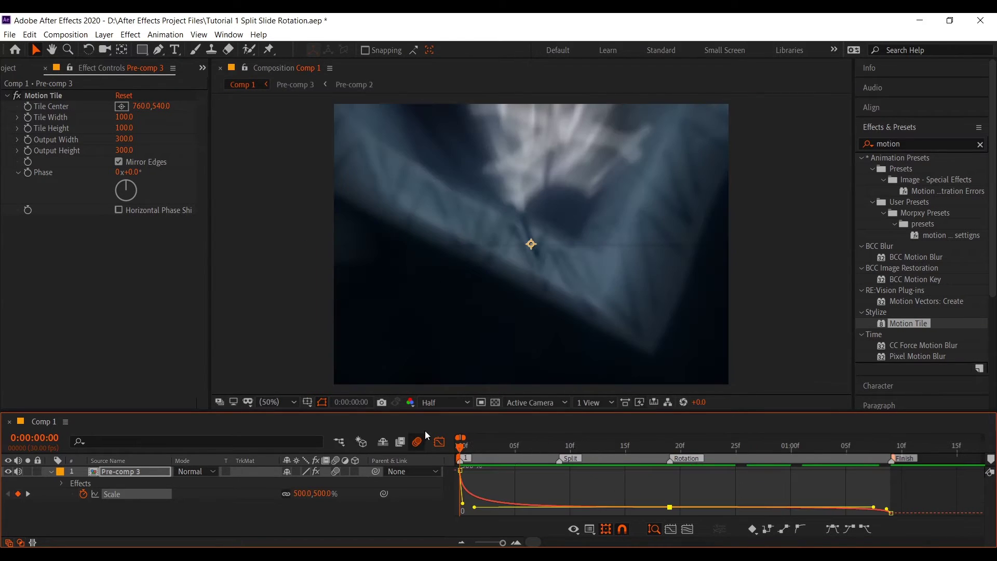
Preview the zoom animation from the first frame and deselect the pre-comp layer.
click(439, 442)
key(space)
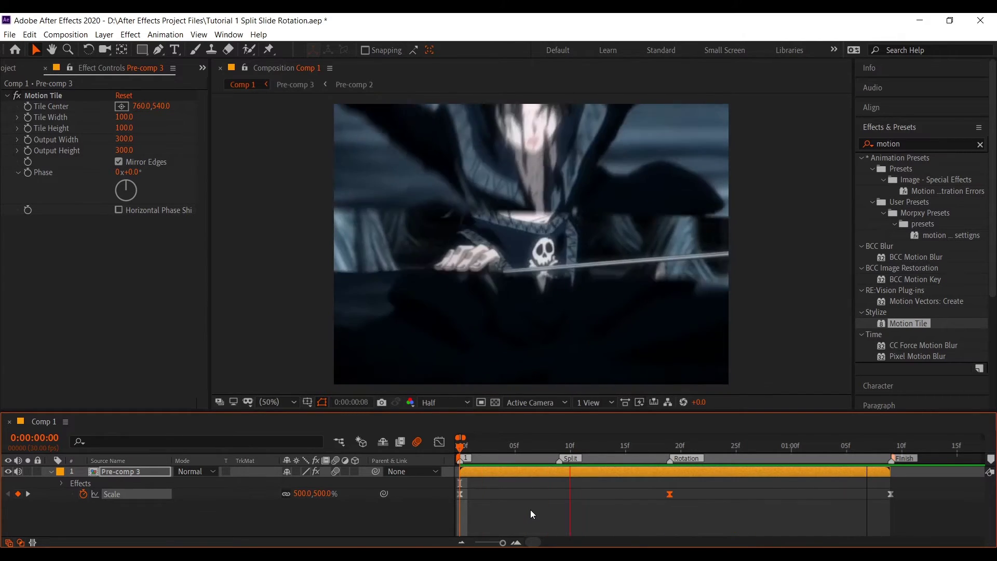
key(space)
click(544, 506)
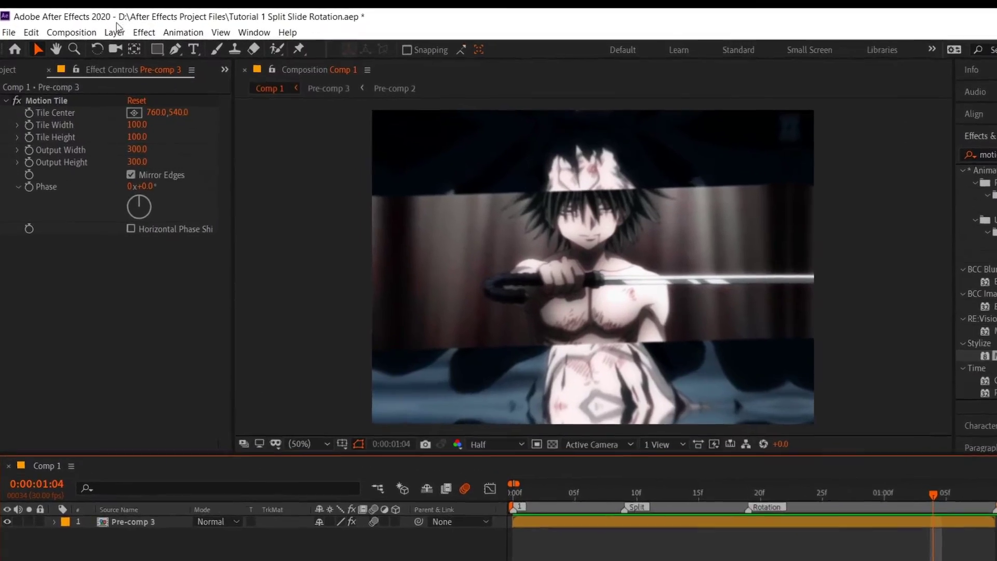
Add a new adjustment layer and trim it to end at the Finish marker.
click(104, 34)
mouse_move(135, 48)
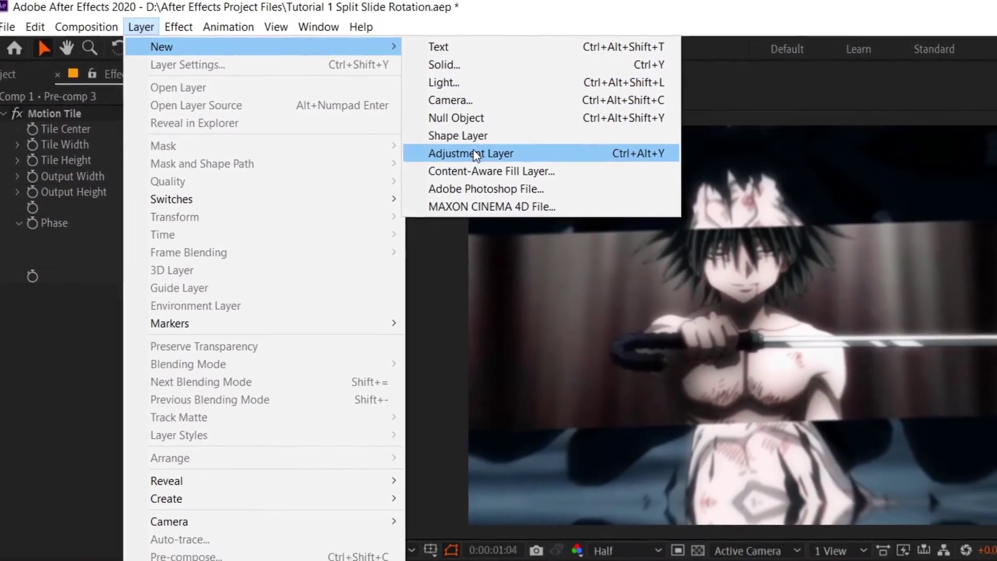
click(478, 158)
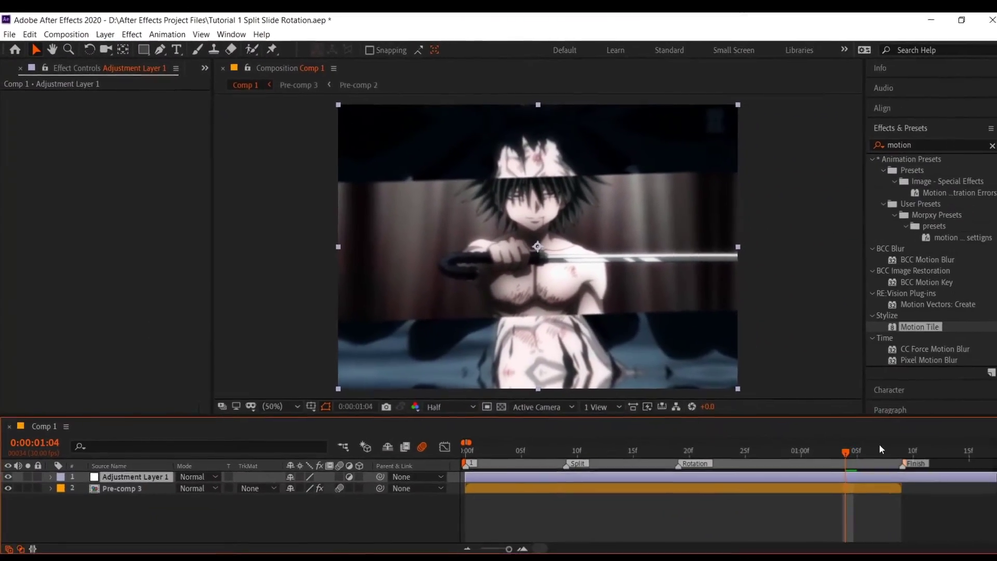
drag(880, 444, 891, 446)
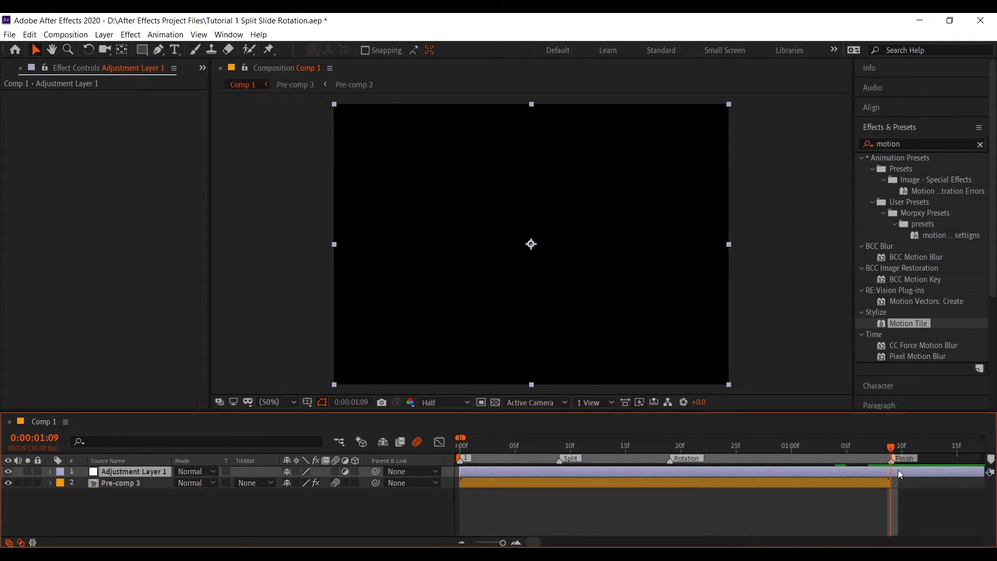
key(ctrl+shift+d)
key(Delete)
Split the adjustment layer at the Rotation marker, then move the time to frame 15.
click(681, 459)
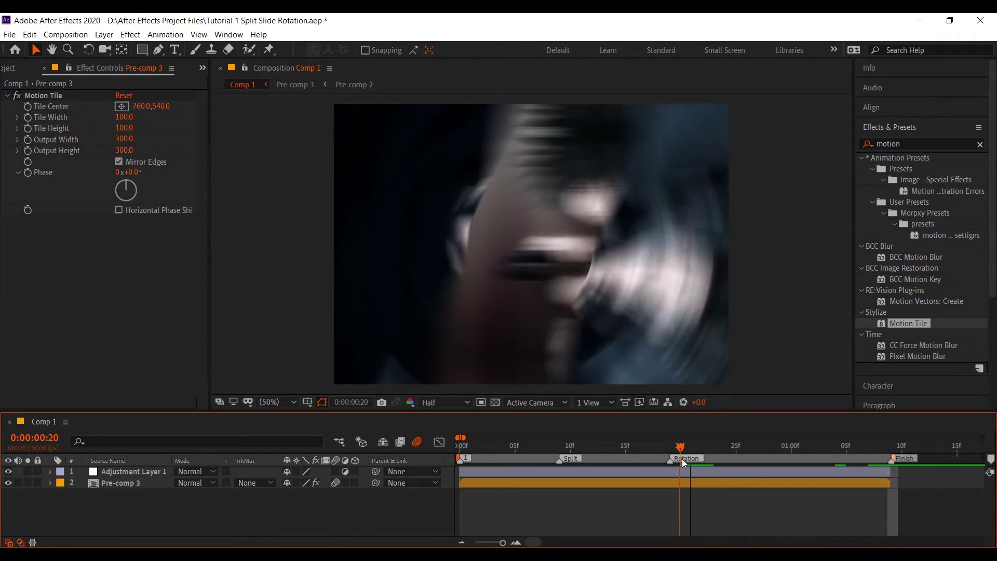
drag(682, 459, 673, 466)
click(673, 466)
key(ctrl+shift+d)
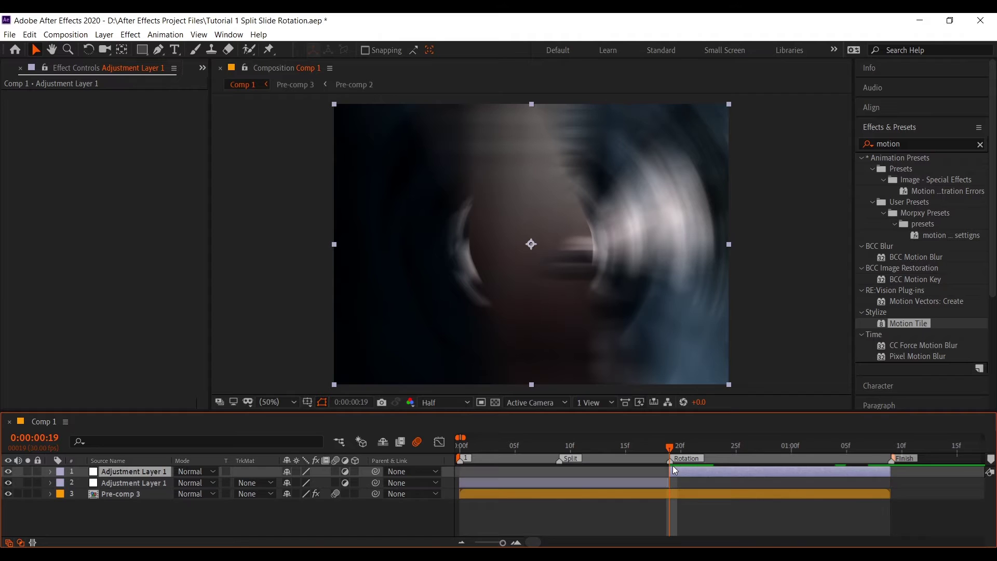
click(656, 447)
drag(656, 448, 625, 453)
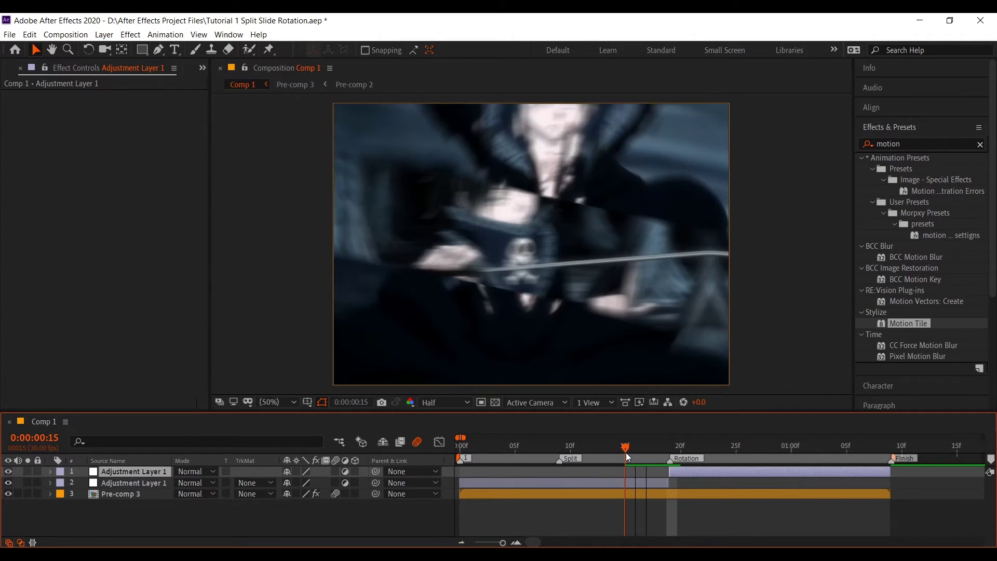
Apply Optics Compensation to the first adjustment piece, reversed, with Field Of View 120.
click(883, 144)
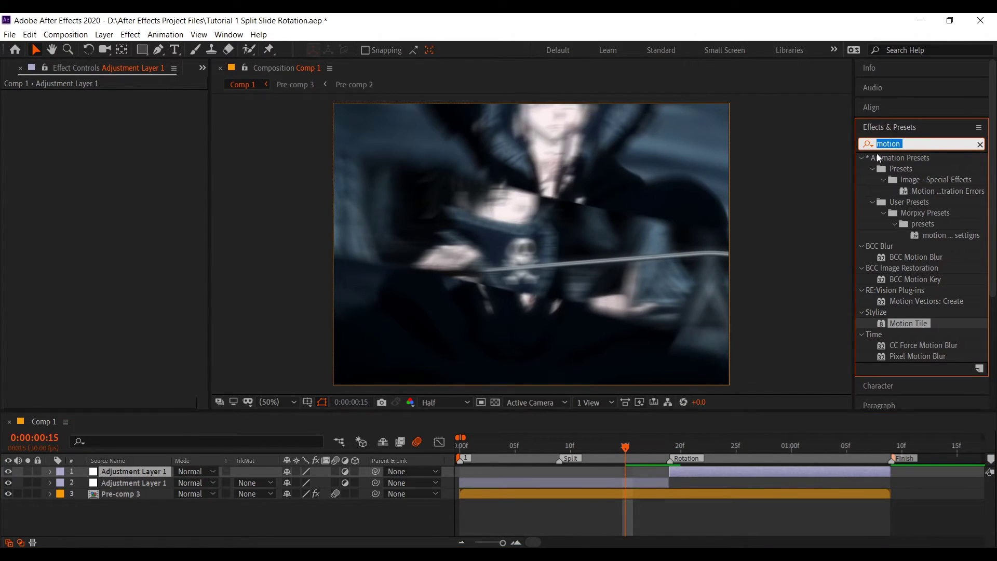
text(optic)
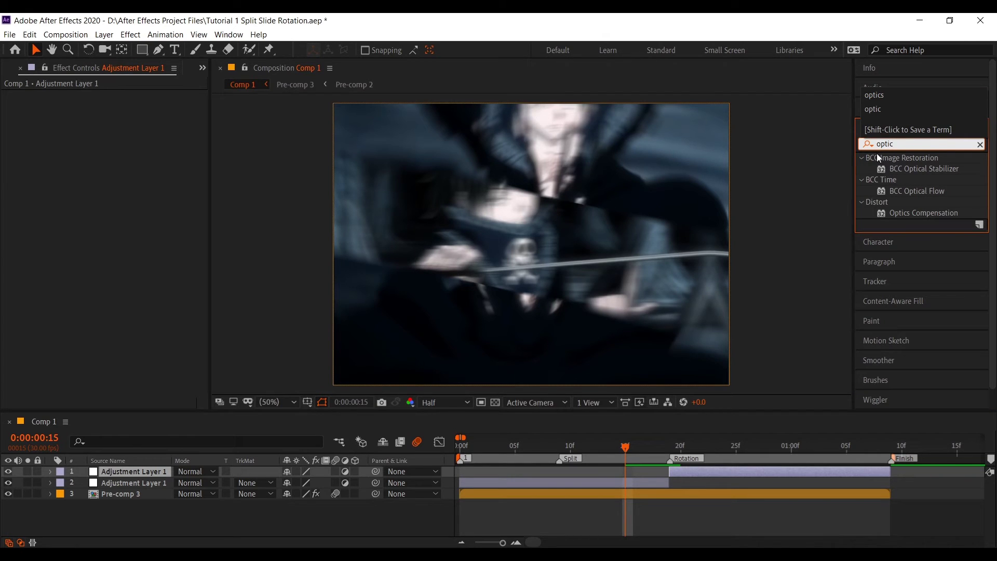
drag(902, 214, 582, 484)
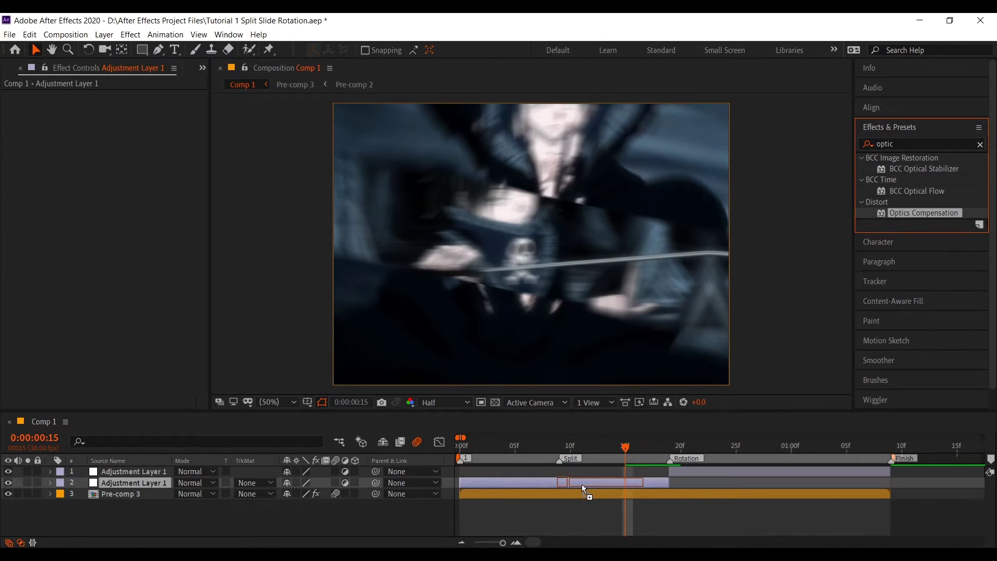
click(123, 119)
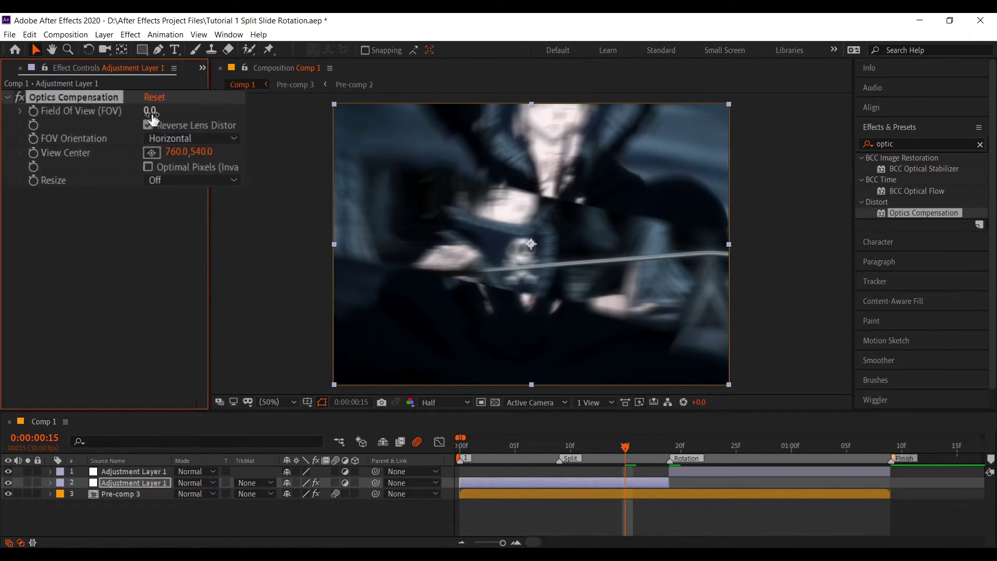
click(125, 107)
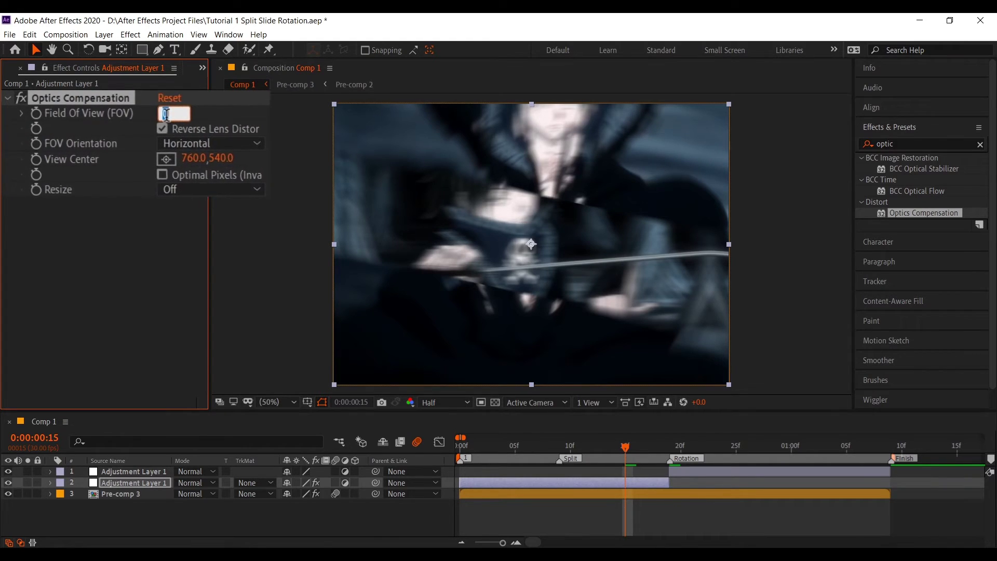
text(120)
key(Return)
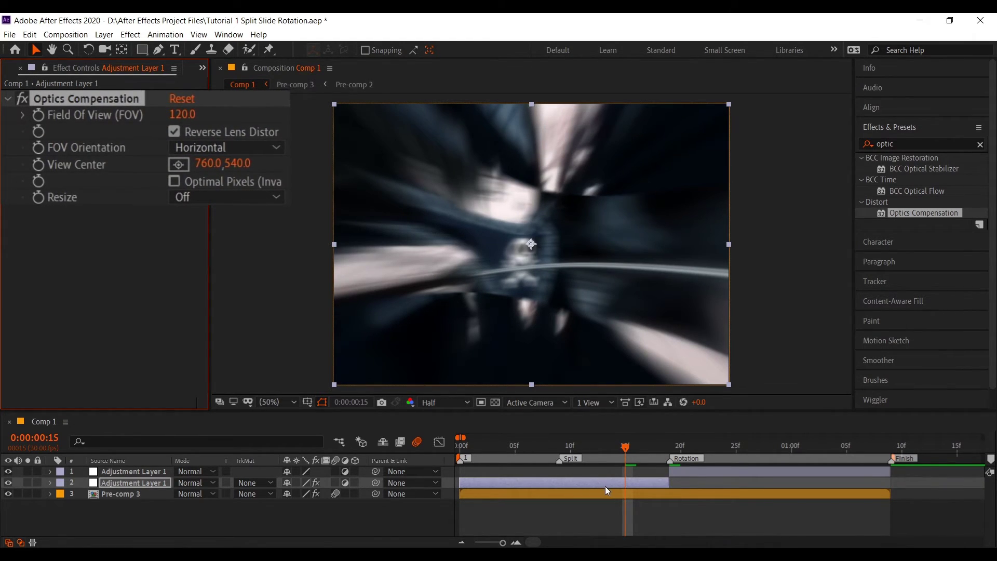
Keyframe Field Of View to 0 at the Rotation marker and Easy Ease both keys.
key(u)
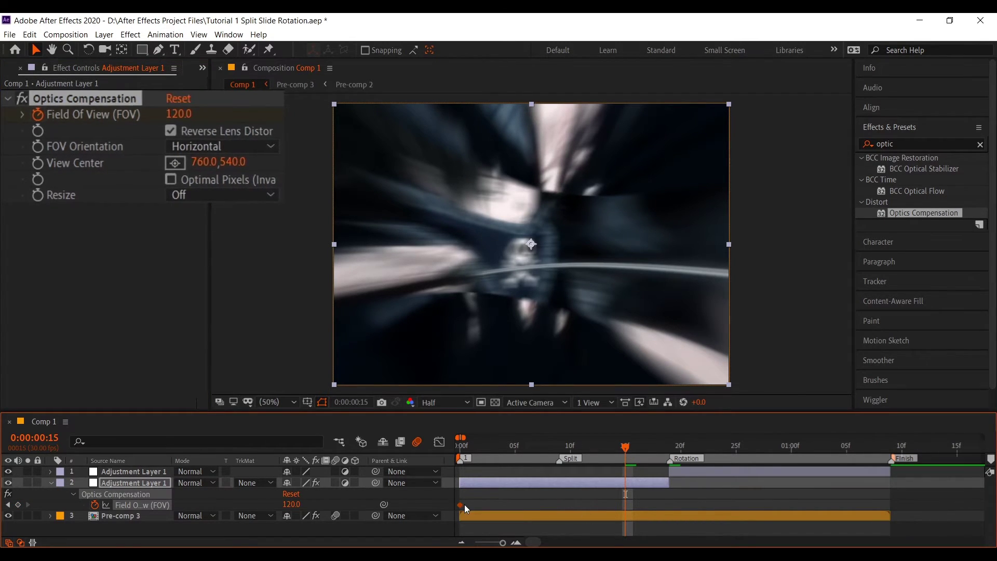
click(167, 114)
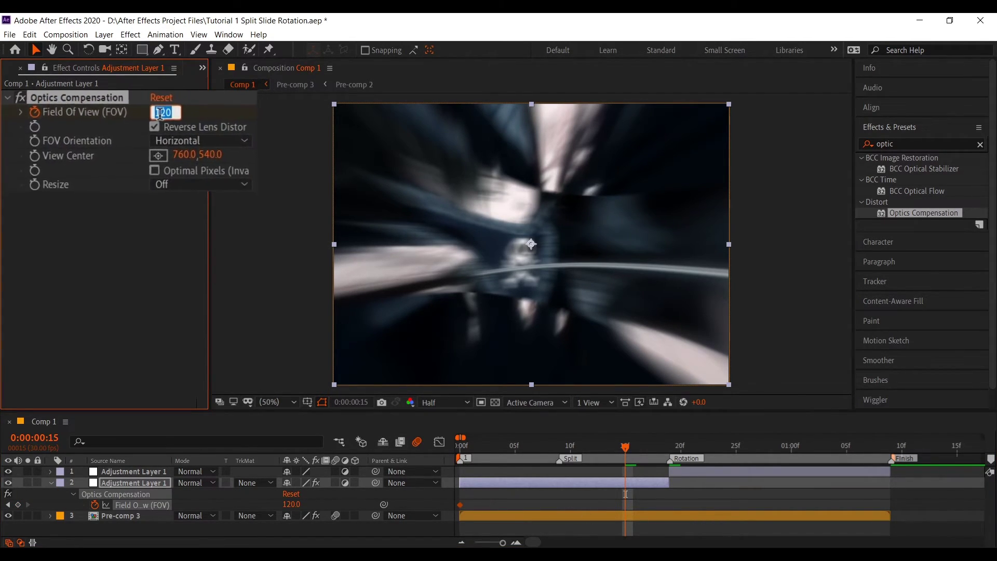
text(0)
key(Return)
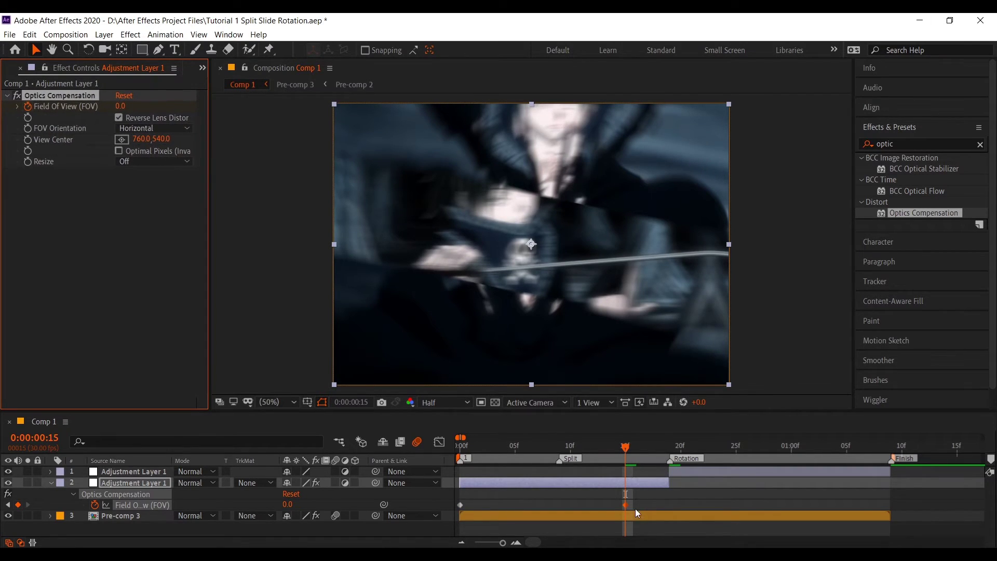
drag(625, 505, 668, 506)
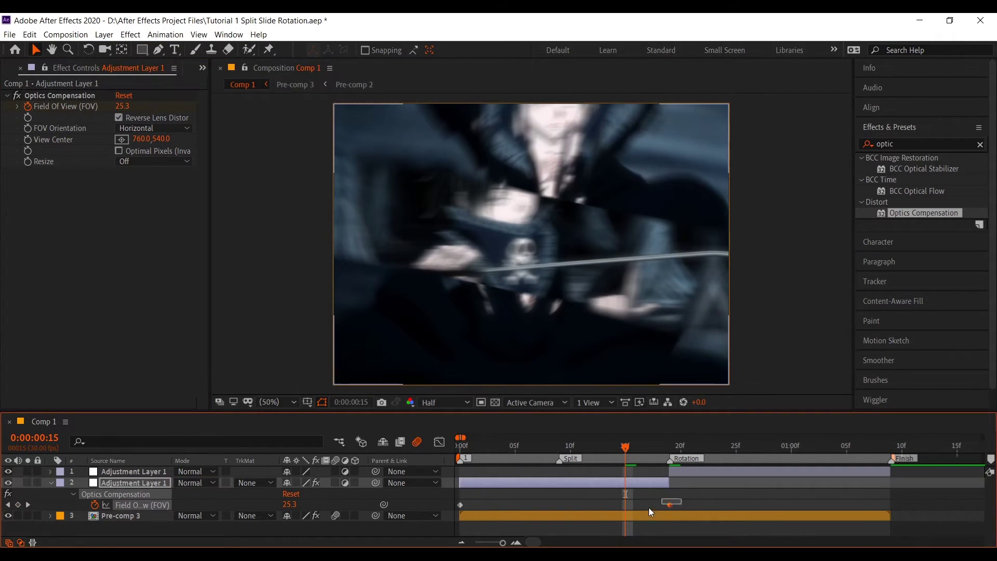
right_click(460, 505)
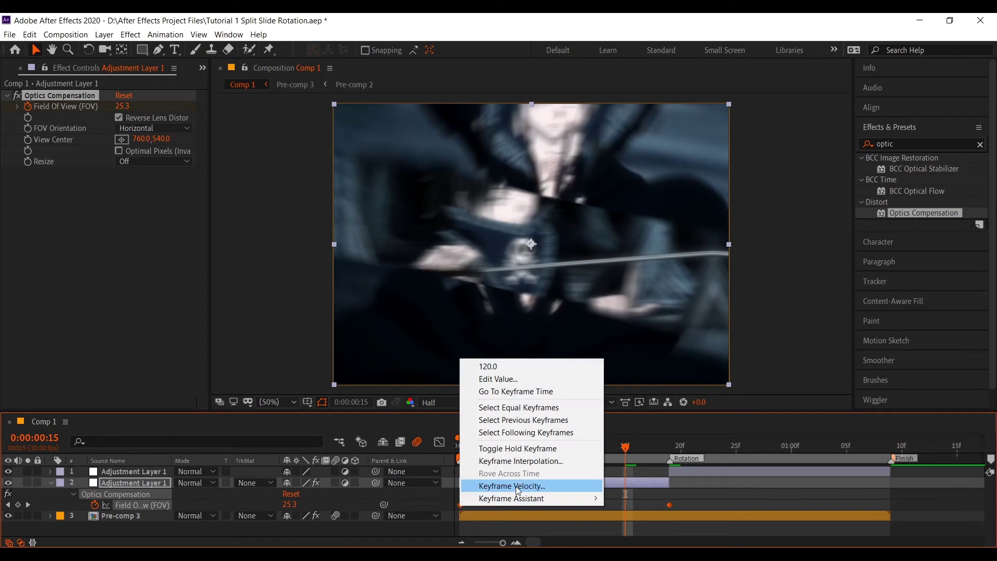
mouse_move(559, 499)
click(667, 435)
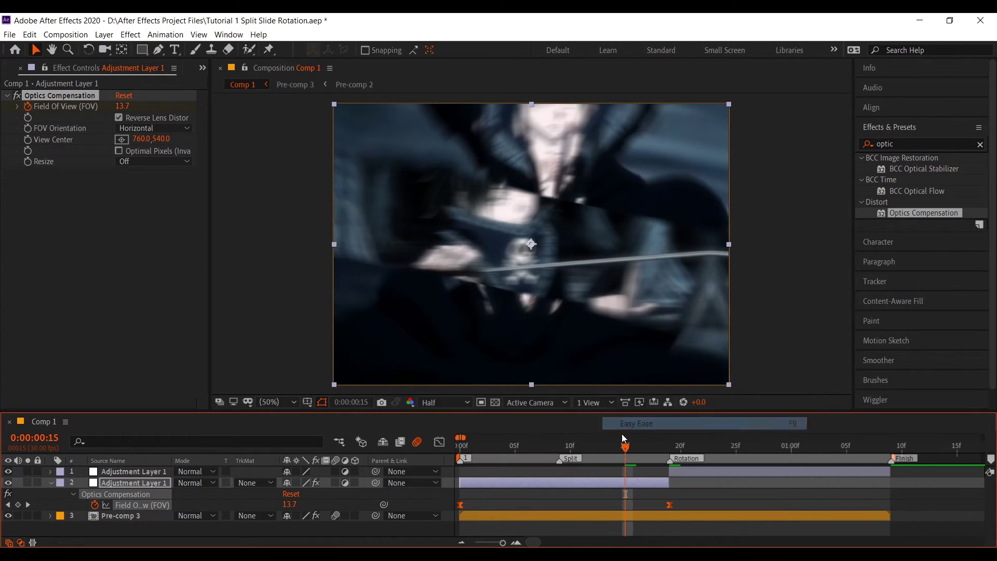
In the FOV speed graph, shorten the ease-out and lengthen the ease into the final key.
click(439, 442)
right_click(516, 486)
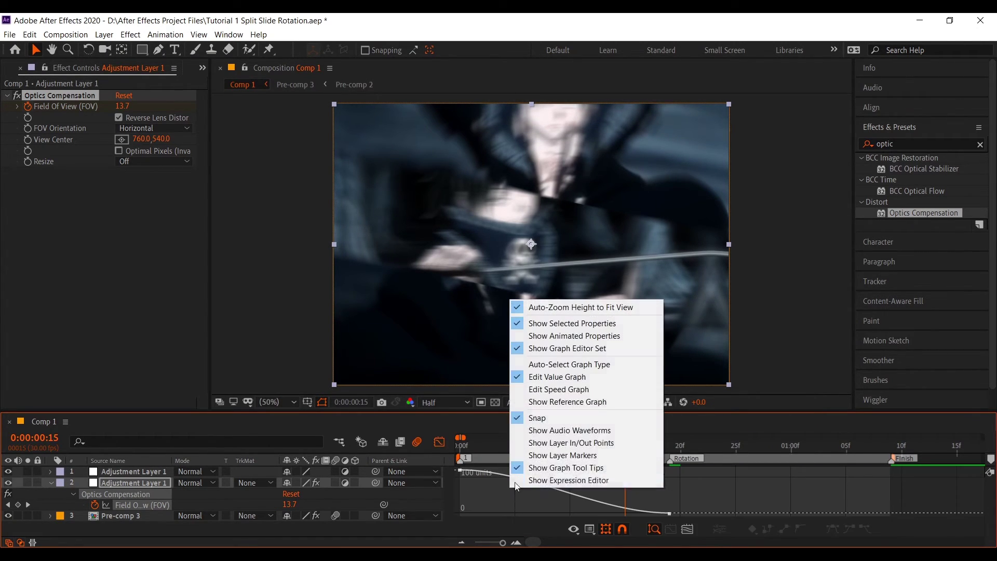
click(558, 389)
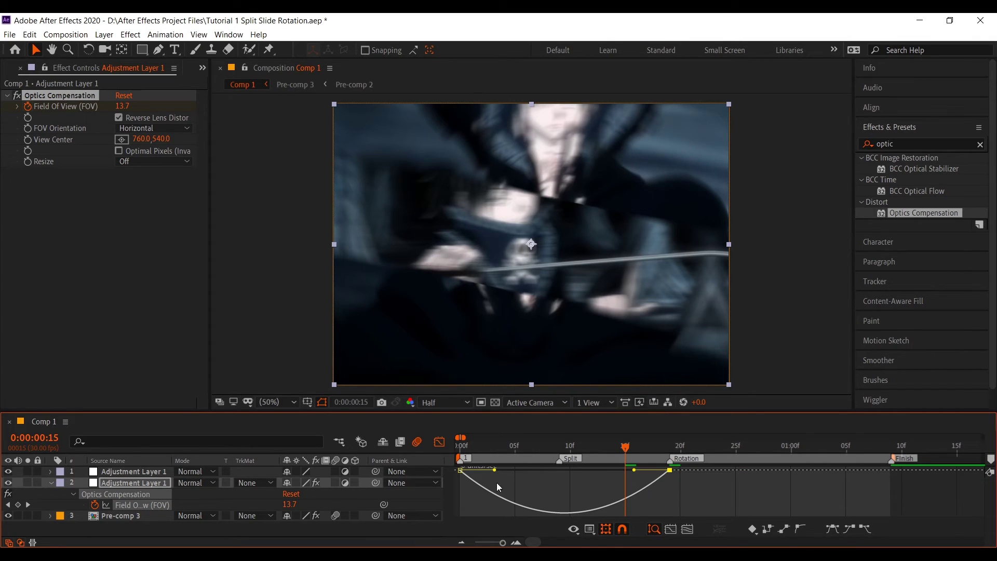
drag(495, 472, 443, 472)
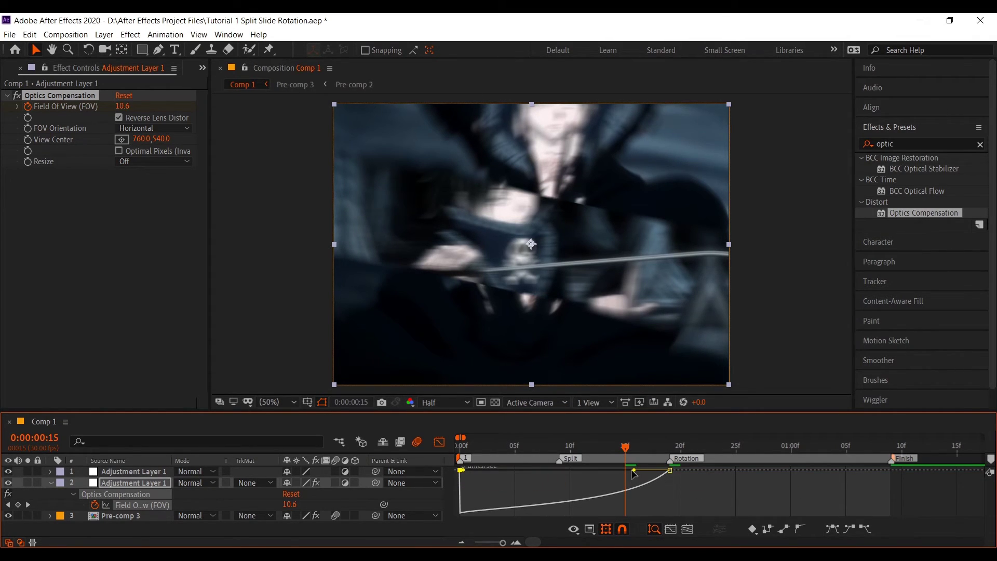
drag(634, 470, 606, 470)
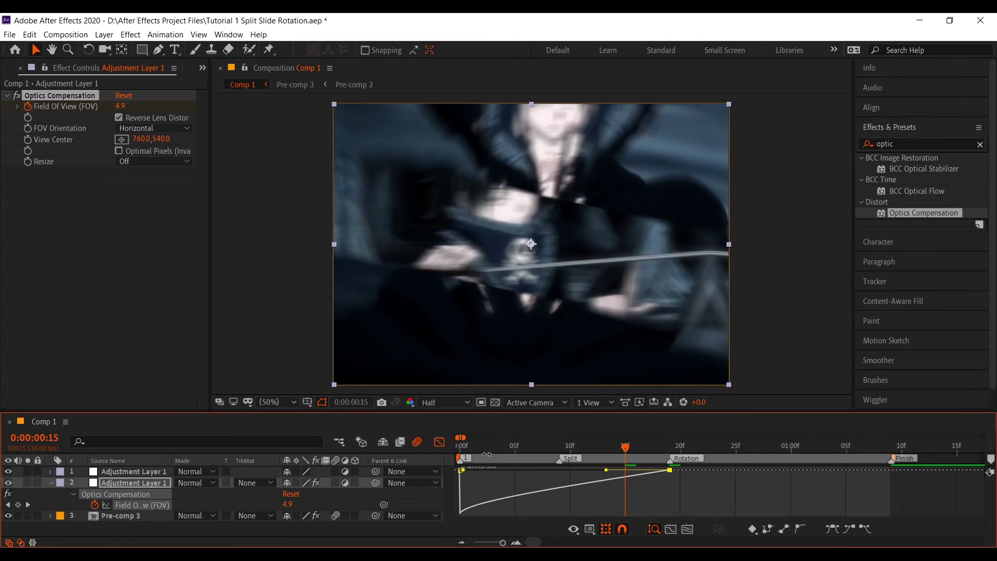
mouse_move(478, 452)
mouse_down()
mouse_move(681, 453)
mouse_move(669, 454)
mouse_up()
At frame 19, apply the Distort > Warp effect to the top adjustment layer.
key(shift+F3)
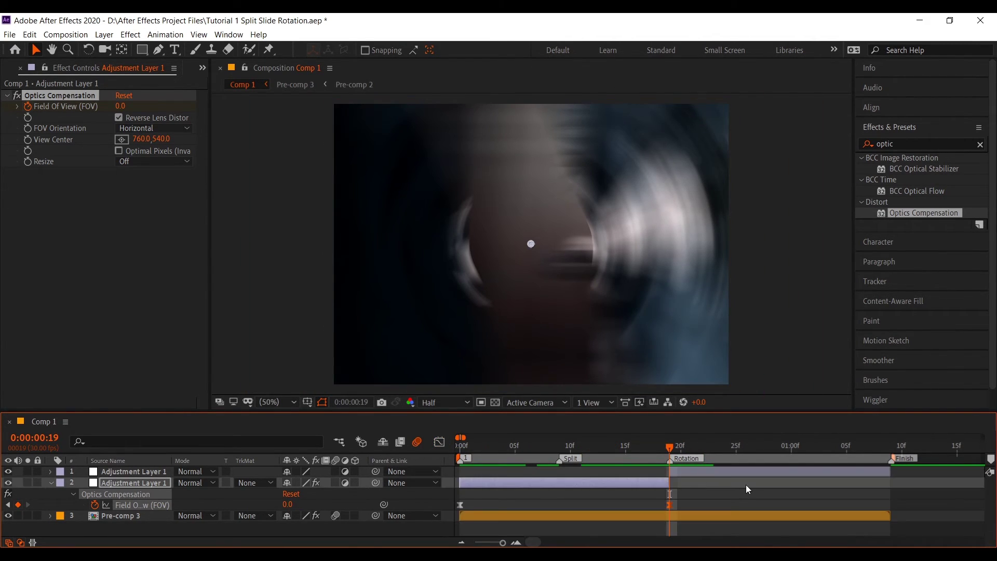
click(723, 472)
double_click(877, 145)
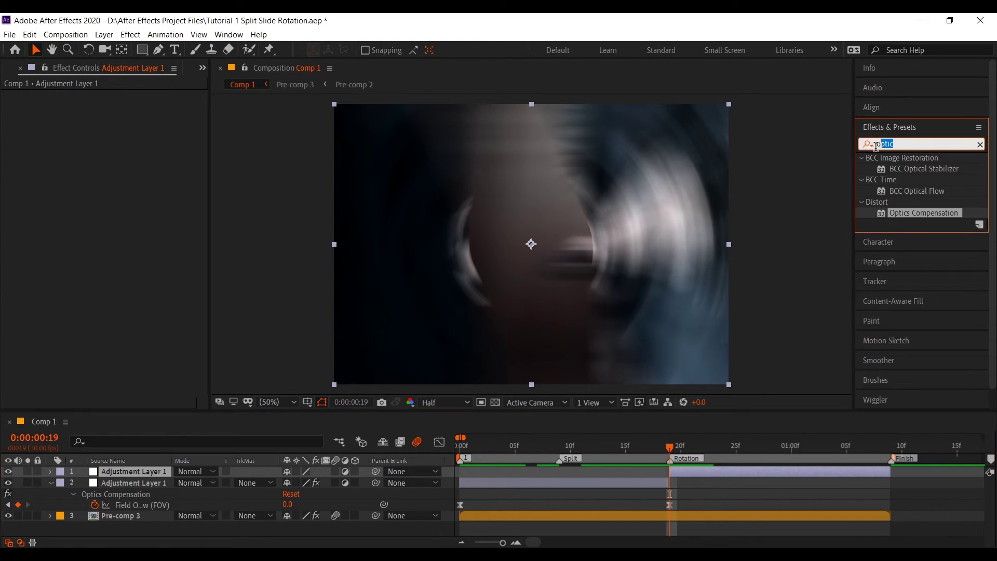
text(warp)
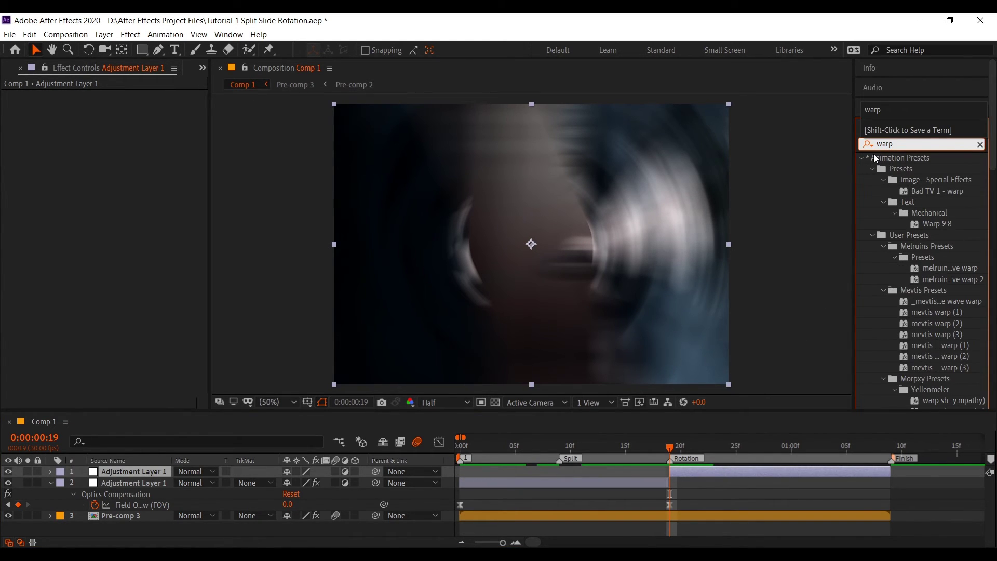
scroll(909, 207, down, 5)
scroll(909, 208, down, 5)
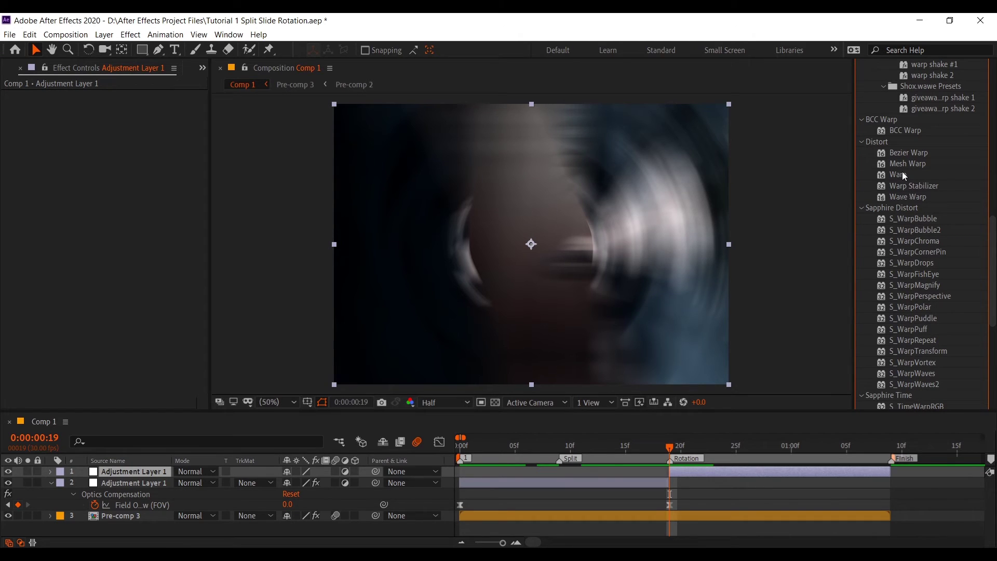
mouse_move(899, 175)
mouse_down()
mouse_move(850, 396)
mouse_move(778, 475)
mouse_up()
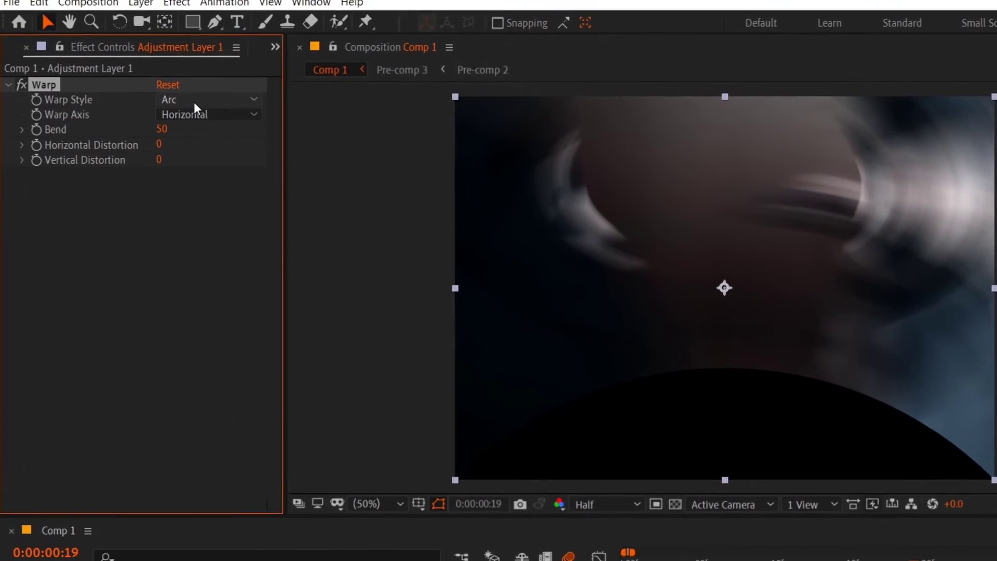
Set the Warp style to FishEye with Bend at 0.
click(194, 102)
click(222, 327)
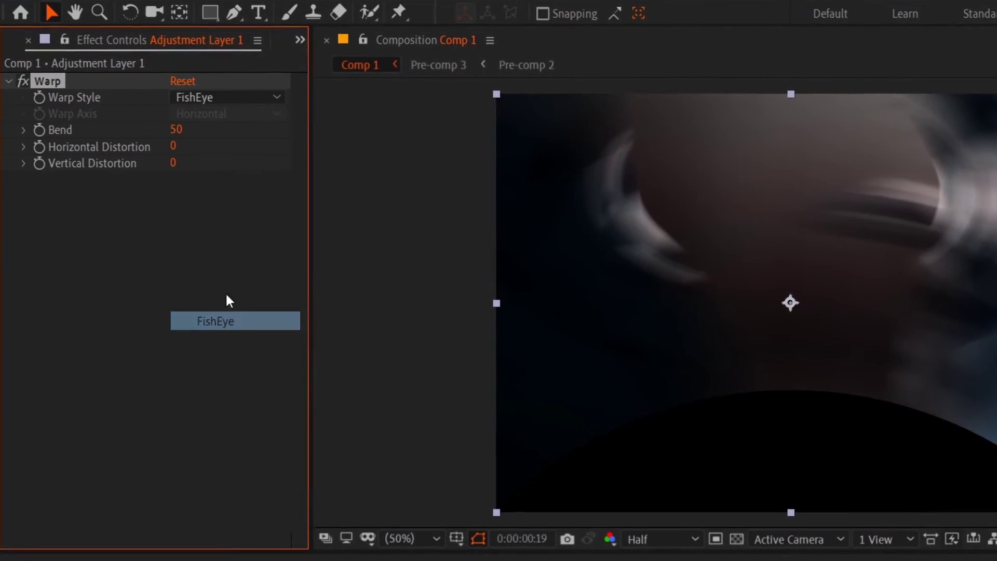
click(178, 130)
text(0)
key(Return)
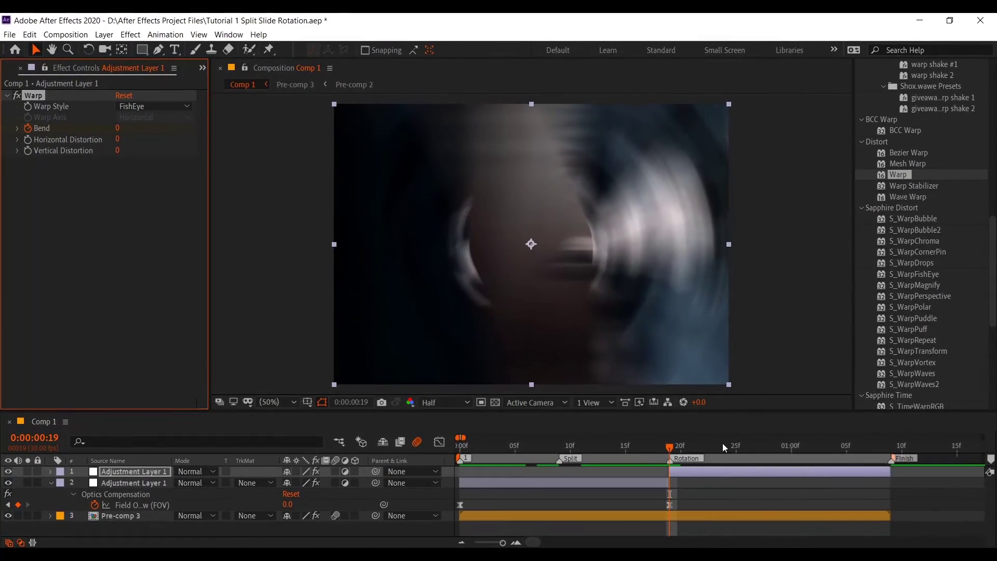
click(725, 446)
Keyframe Bend at -100 and move that keyframe to the Finish marker.
click(117, 128)
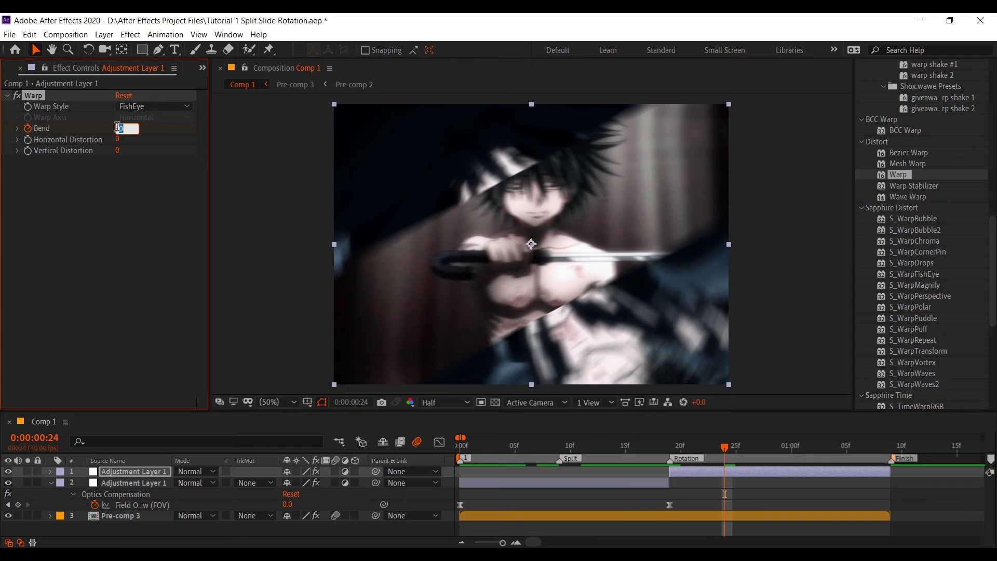
text(100)
key(Return)
key(u)
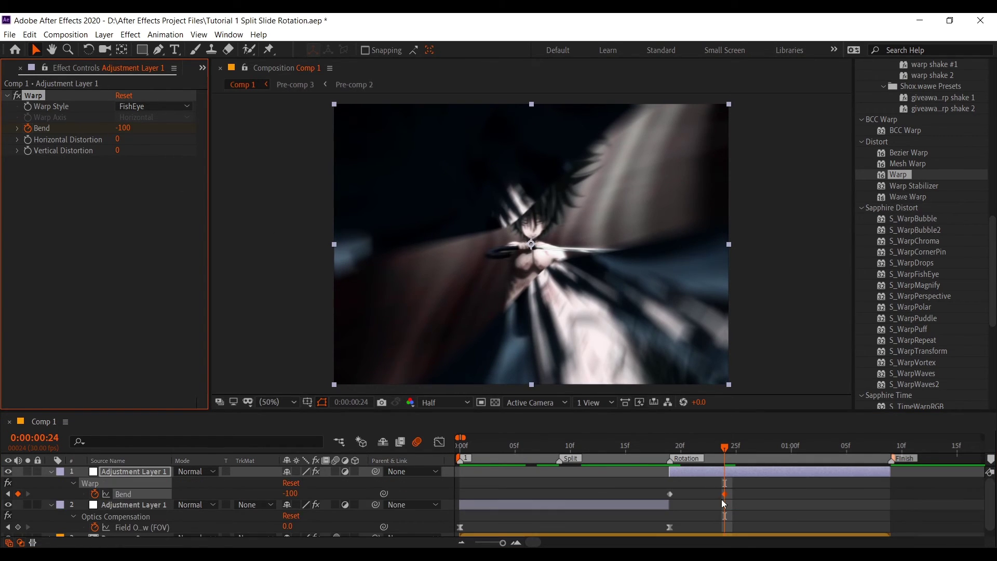
drag(726, 500, 893, 500)
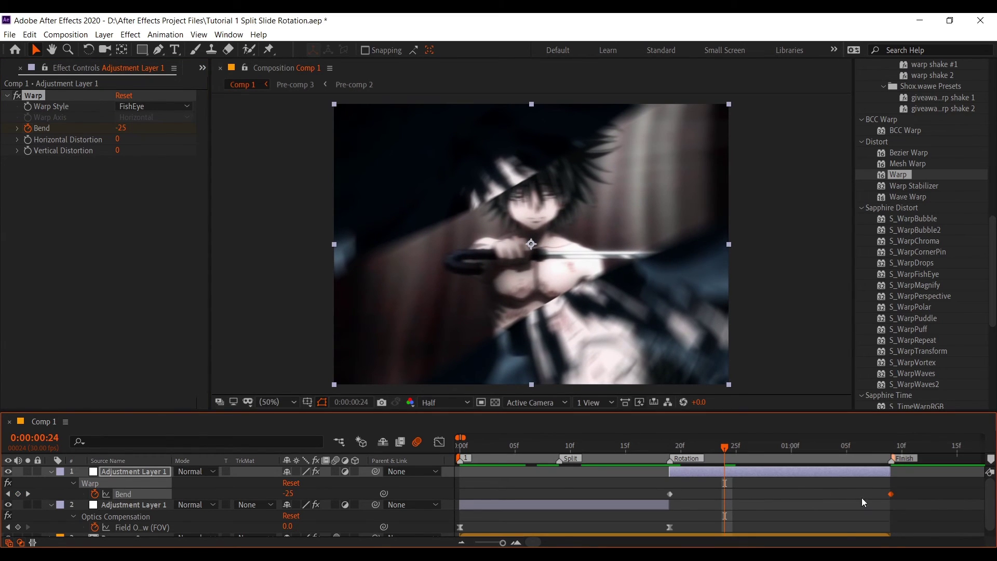
Apply Easy Ease to both Bend keyframes.
drag(655, 489, 936, 500)
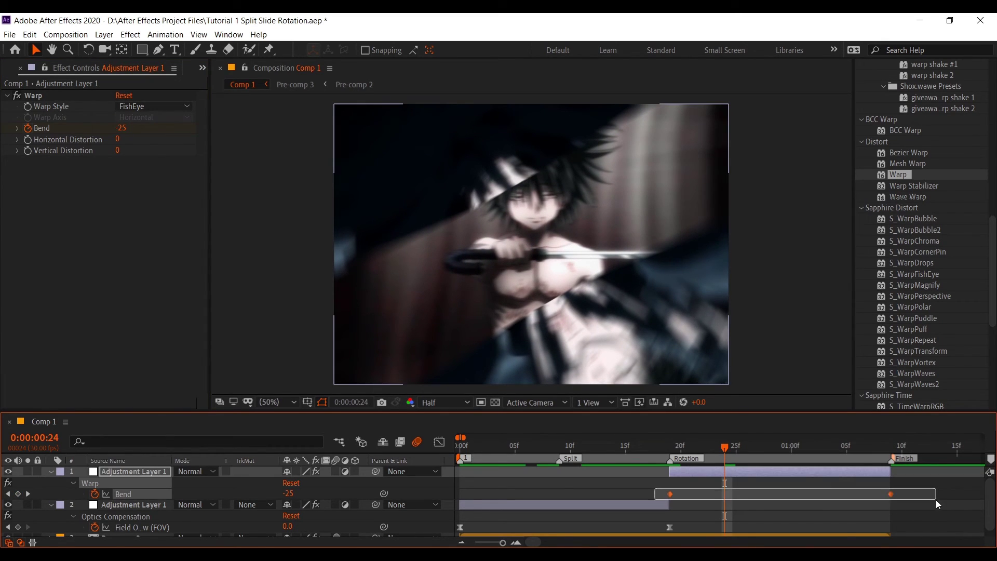
right_click(889, 494)
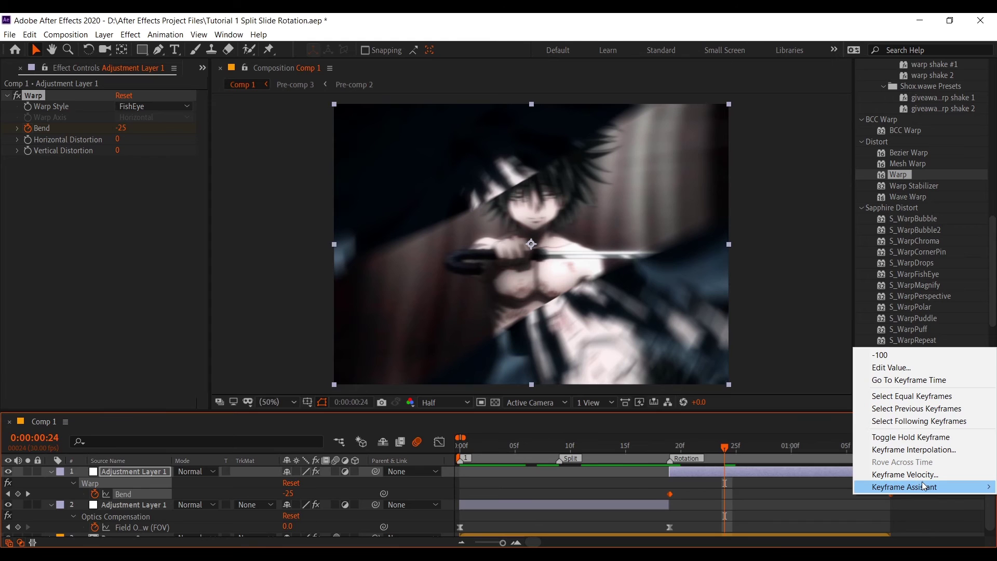
mouse_move(924, 486)
click(792, 413)
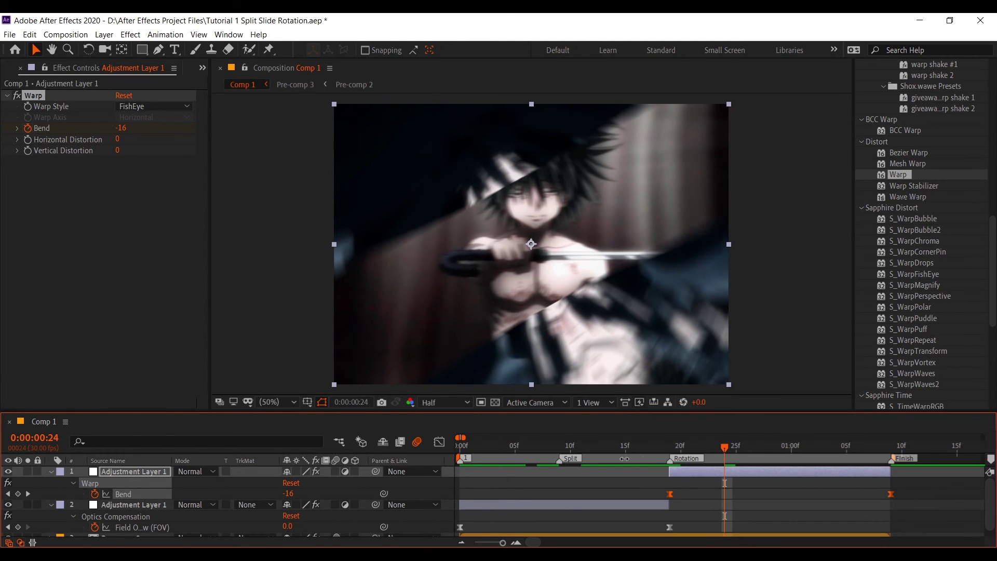
Shape the Bend value graph for a slow start and sharp drop at the end, previewing the result.
click(439, 442)
right_click(831, 479)
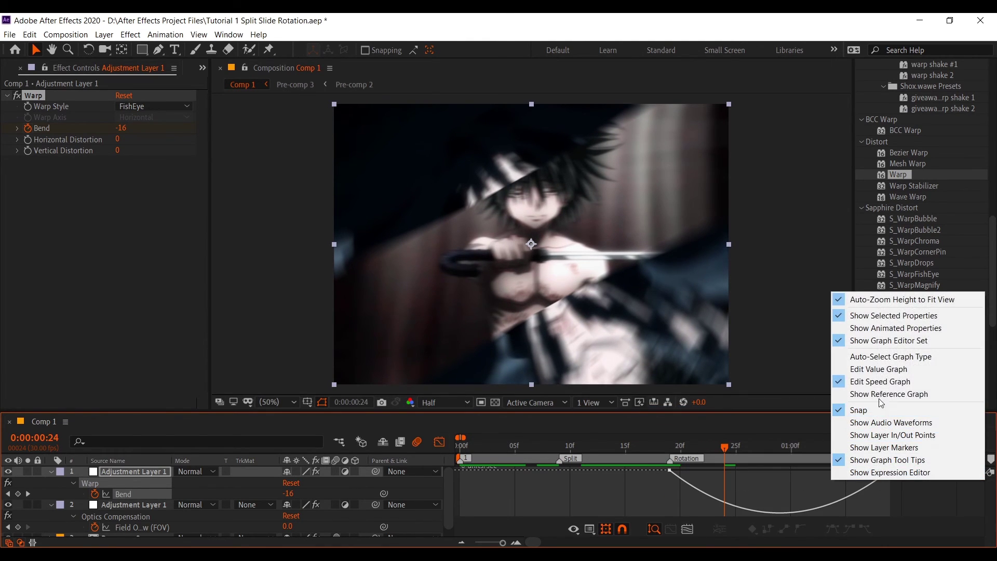
click(879, 369)
drag(908, 477, 879, 522)
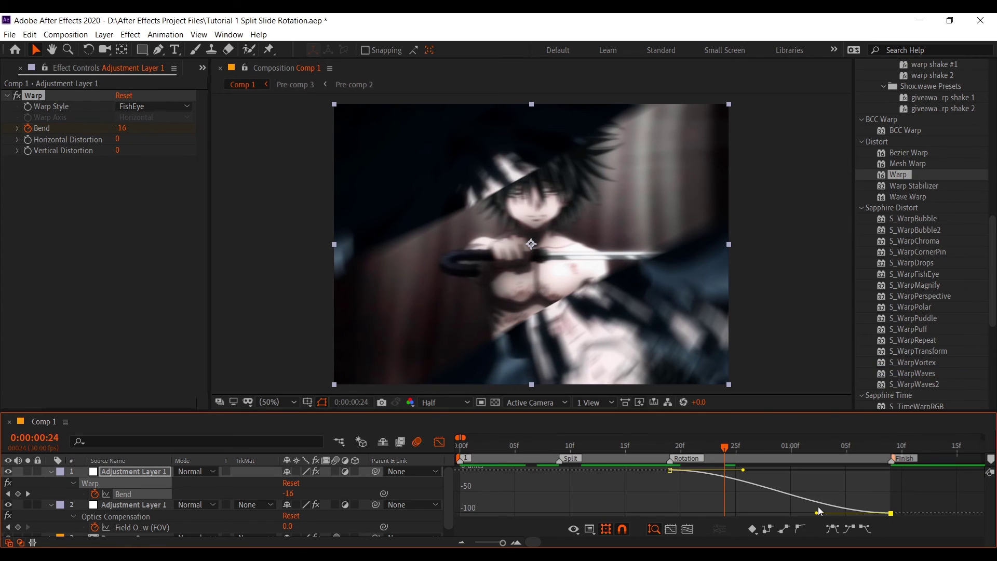
drag(818, 508, 887, 476)
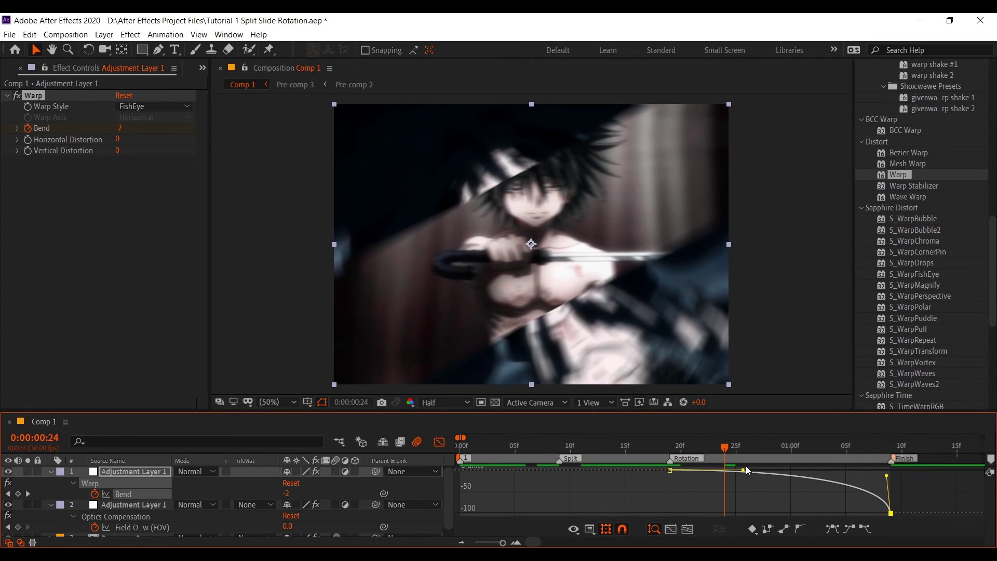
drag(746, 466, 883, 496)
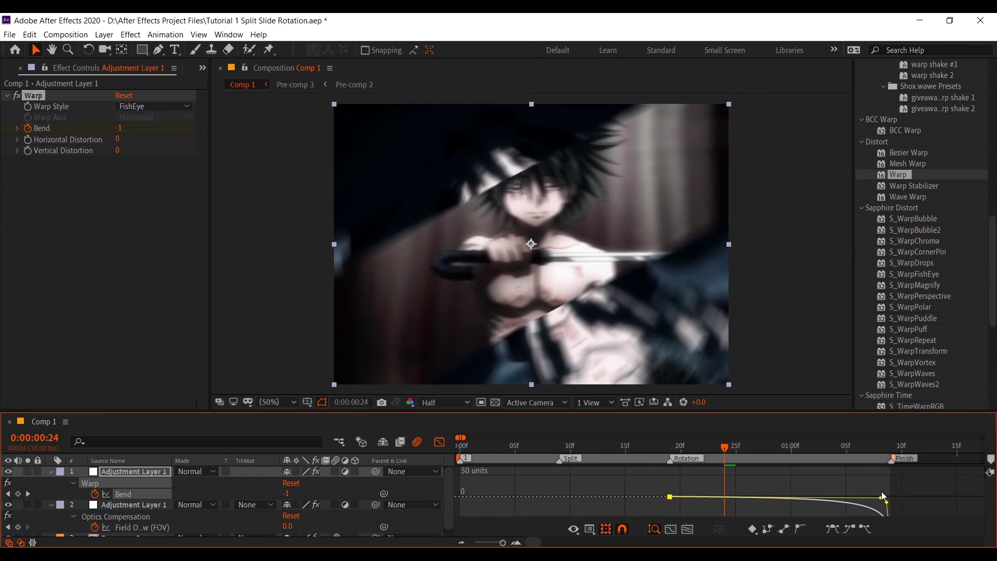
key(space)
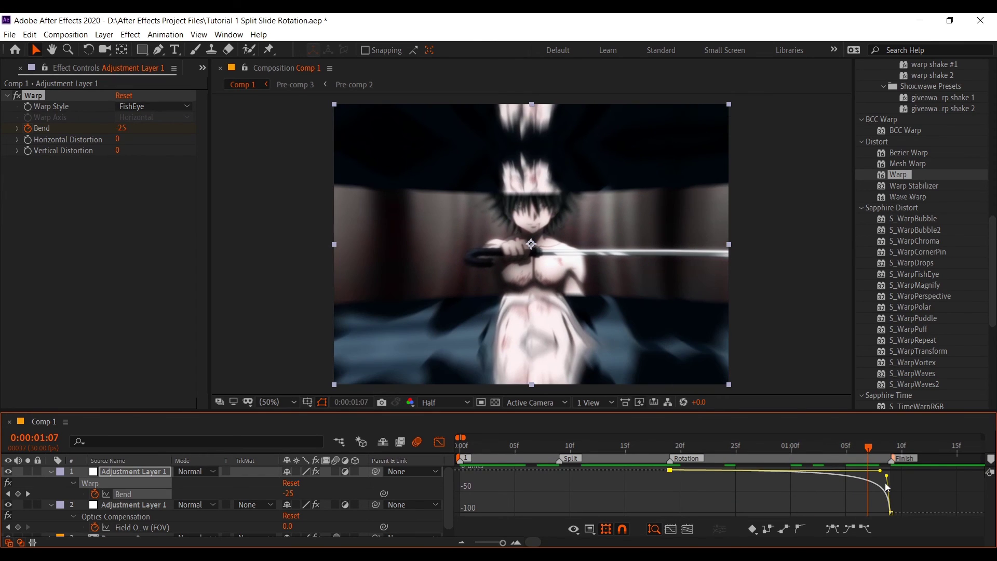
drag(885, 475, 869, 473)
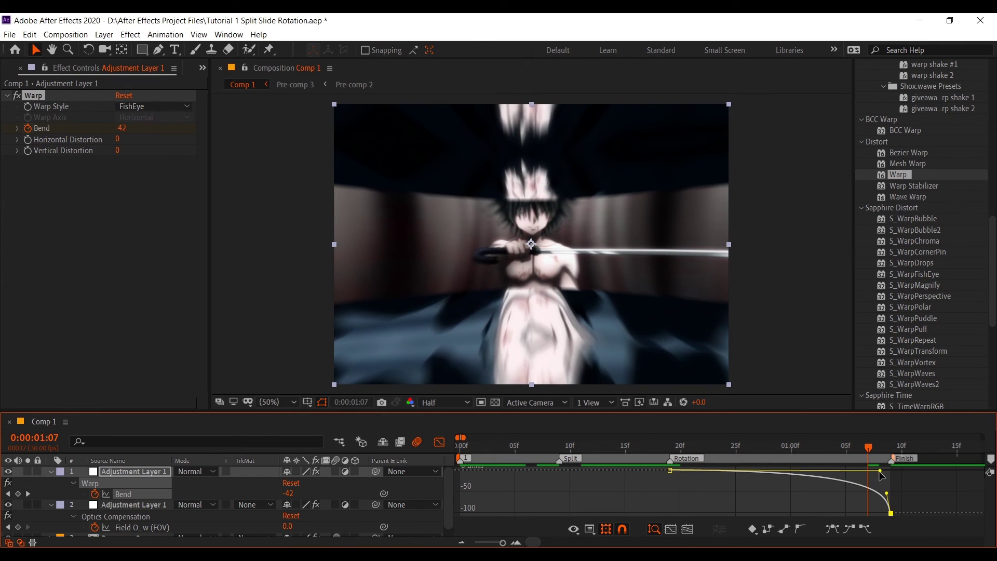
key(space)
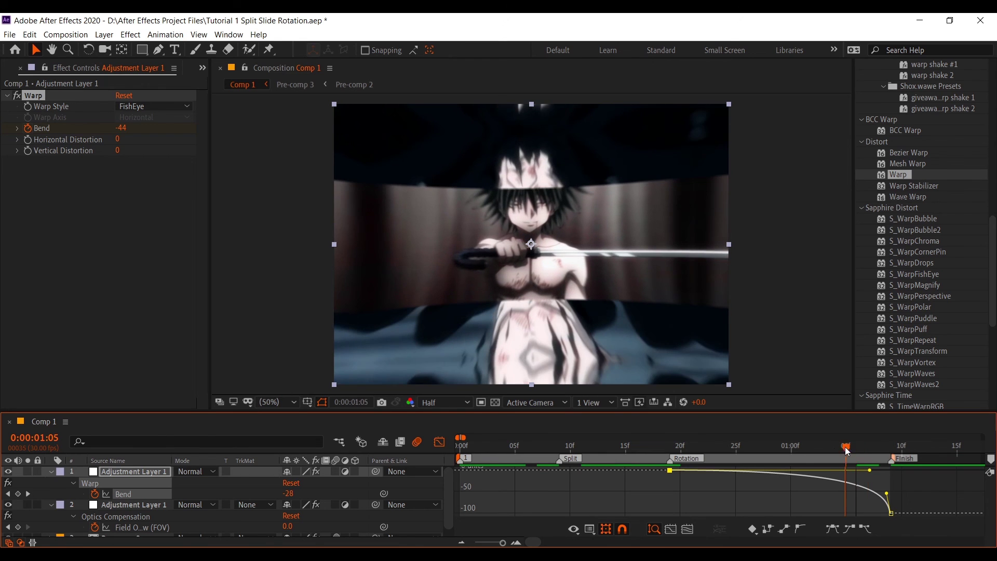
click(462, 445)
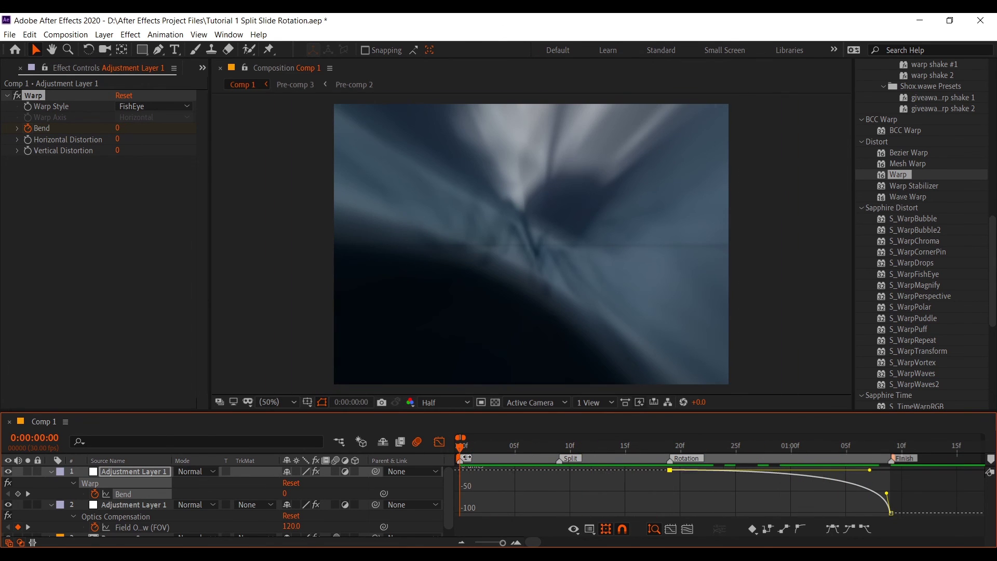